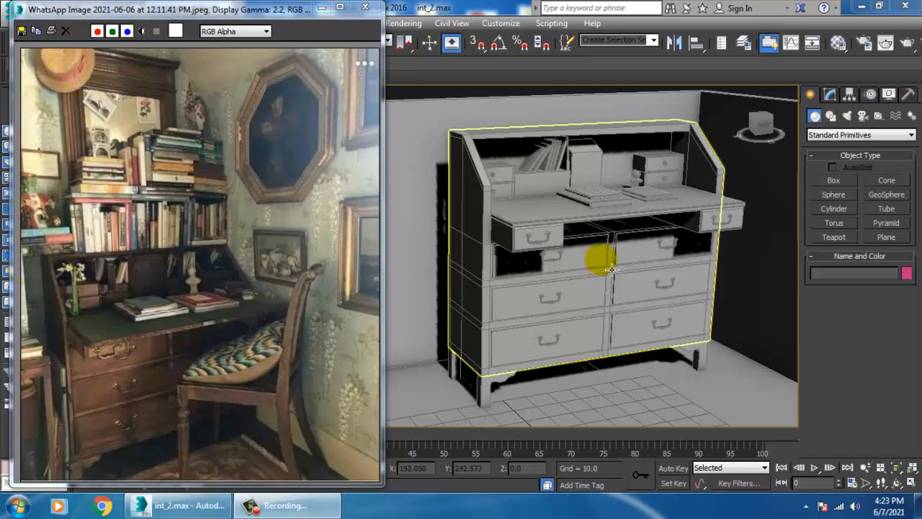
Step: Examine the desk's writing surface and compare the objects on it with the reference photo
scroll(598, 263, "up", 3)
middle_click_drag(617, 255, 620, 293)
scroll(638, 288, "up", 3)
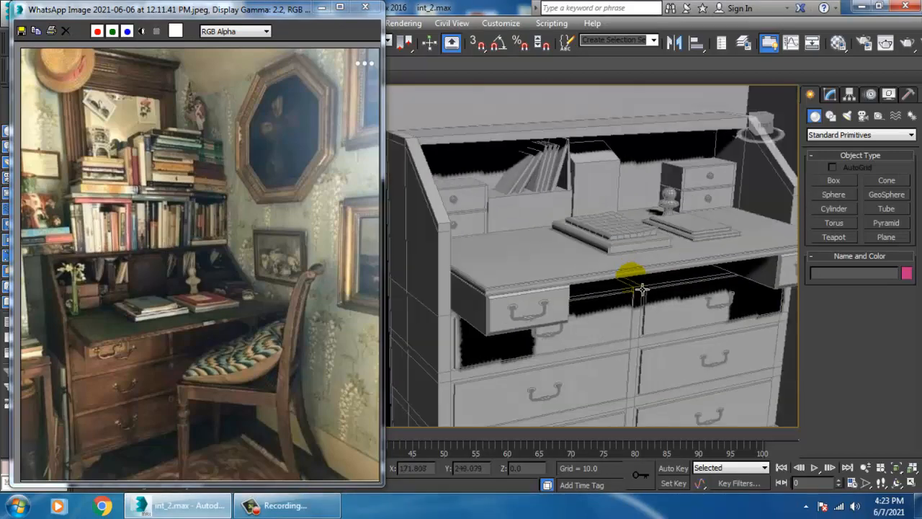
left_click(685, 280)
scroll(670, 274, "up", 1)
middle_click_drag(655, 258, 666, 209, "alt")
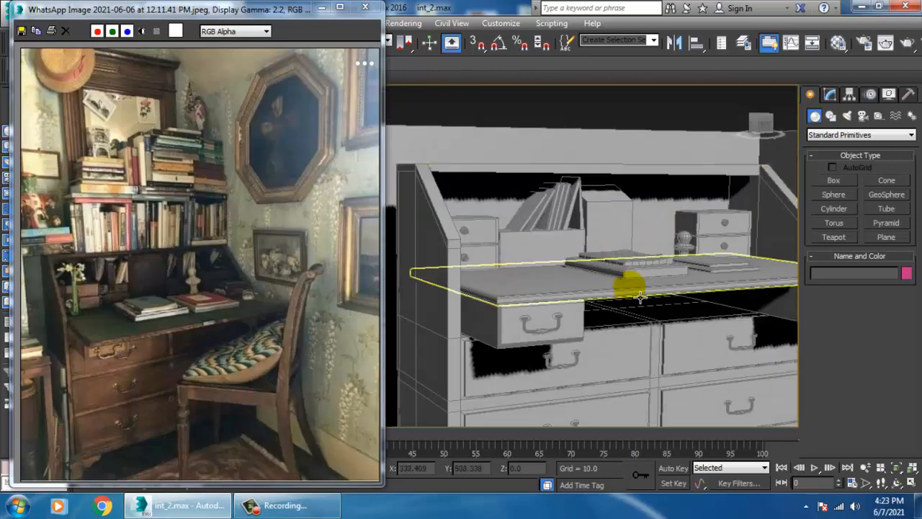
scroll(167, 289, "up", 2)
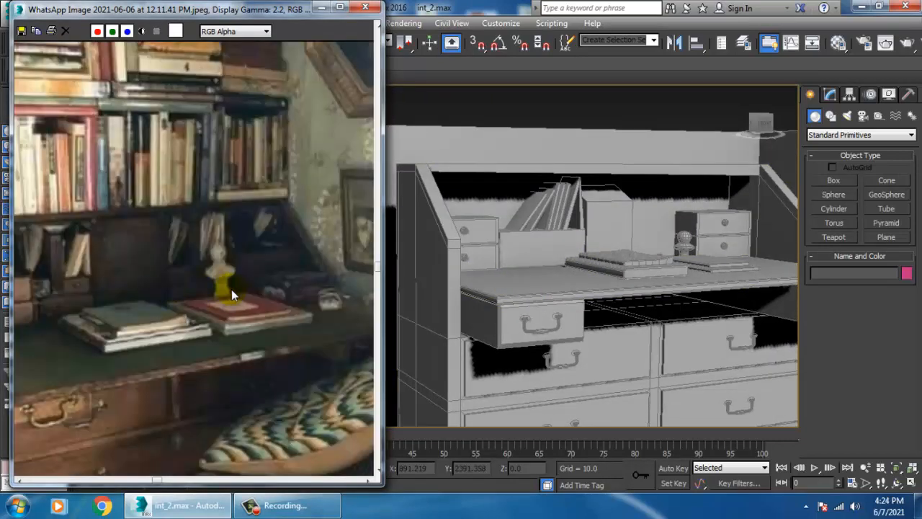
middle_click_drag(231, 289, 207, 290)
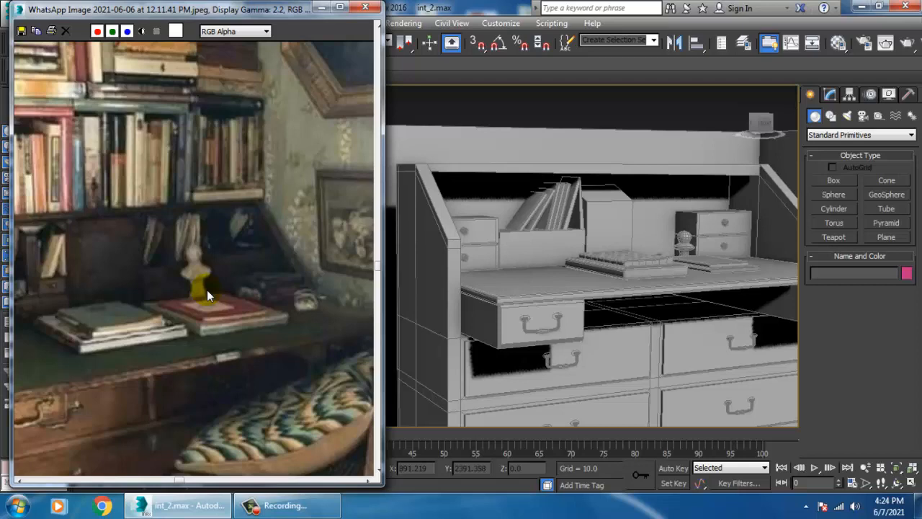
Step: Mirror the leaning books and their box about X as a copy, and place it on the opposite side of the central block
scroll(643, 281, "up", 8)
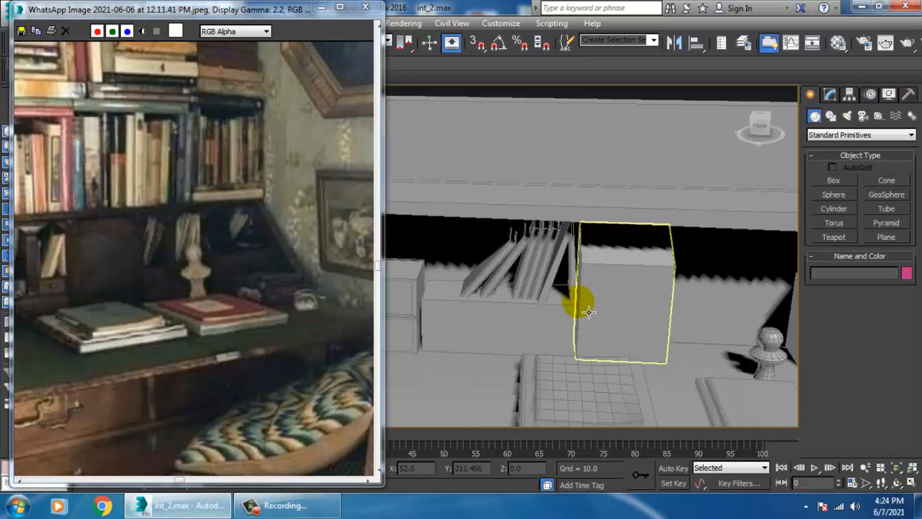
left_click(559, 268)
left_click(546, 269, "ctrl")
middle_click_drag(566, 267, 548, 257, "alt")
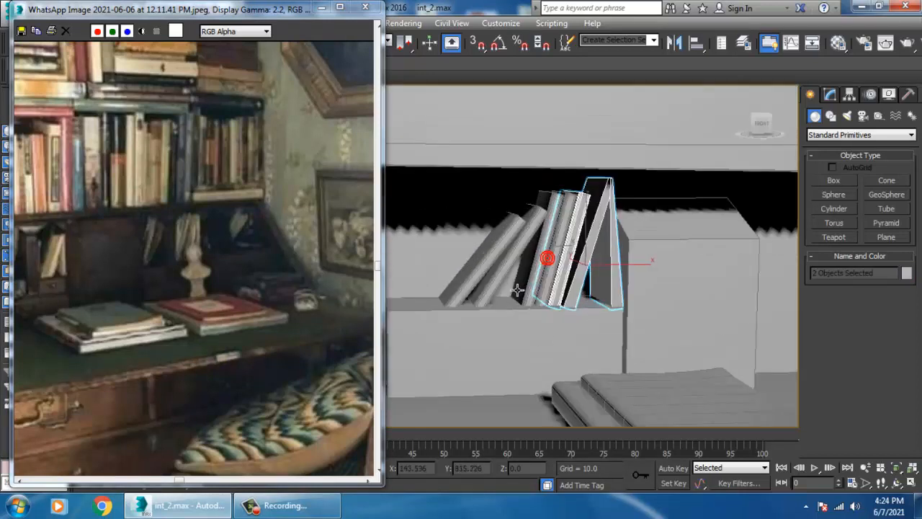
left_click(558, 264, "ctrl")
left_click(539, 261, "ctrl")
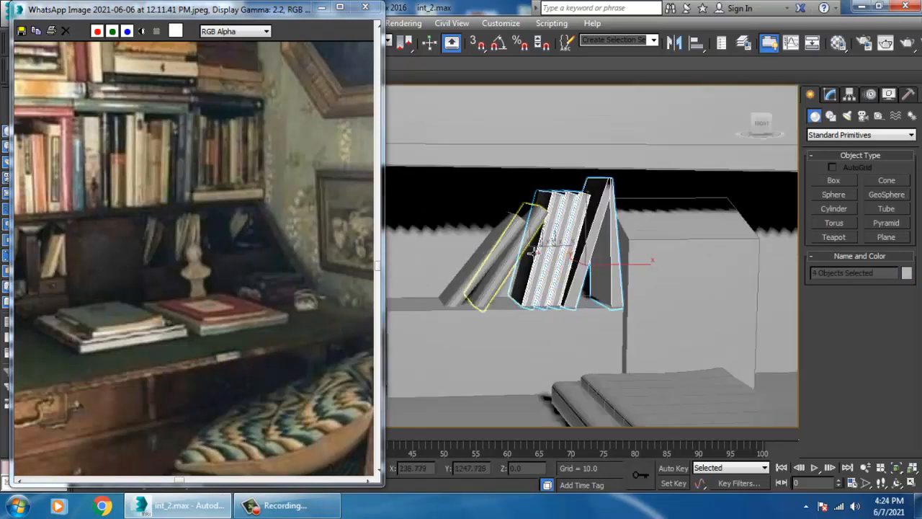
left_click(516, 260, "ctrl")
left_click(486, 261, "ctrl")
left_click(514, 349, "ctrl")
scroll(516, 350, "down", 2)
middle_click_drag(545, 346, 547, 354, "alt")
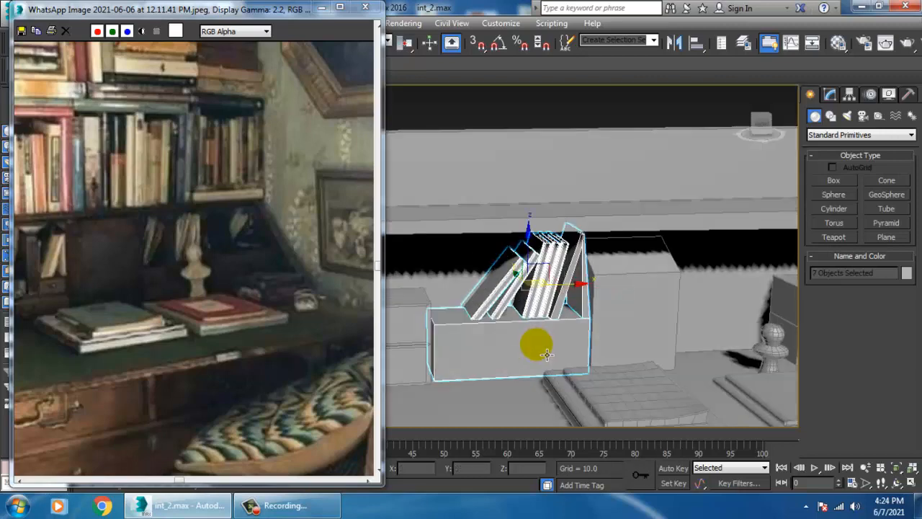
left_click(675, 43)
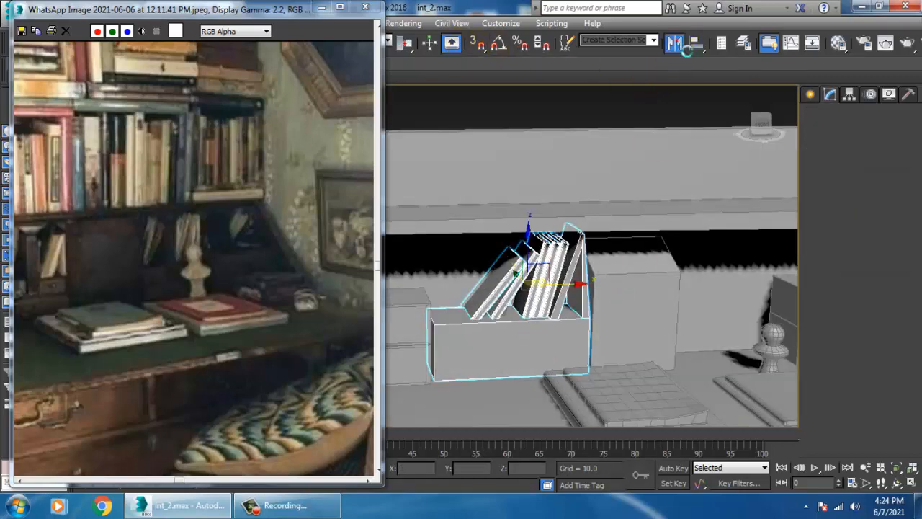
left_click(448, 280)
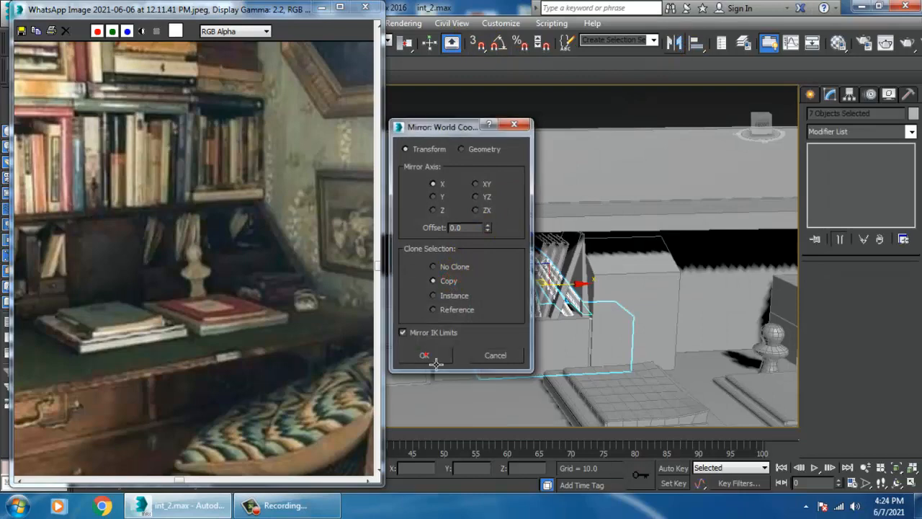
left_click(423, 355)
left_click_drag(560, 306, 789, 306)
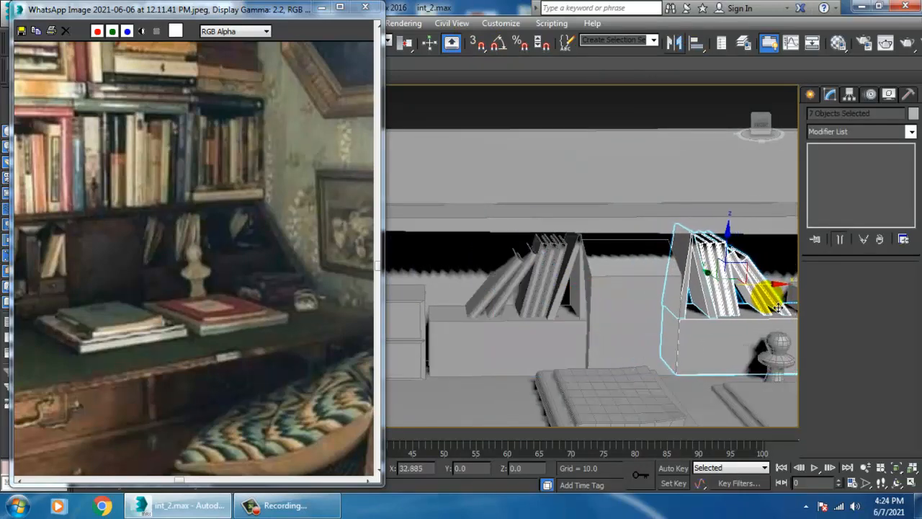
Step: Shorten the mirrored box by moving its outer end vertices so it ends at the small drawer unit
middle_click_drag(789, 306, 690, 324)
left_click(652, 348)
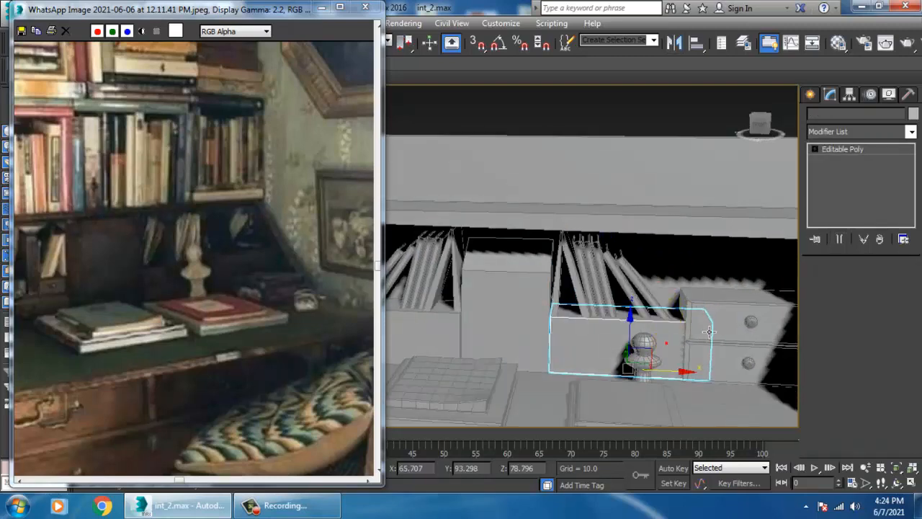
key("1")
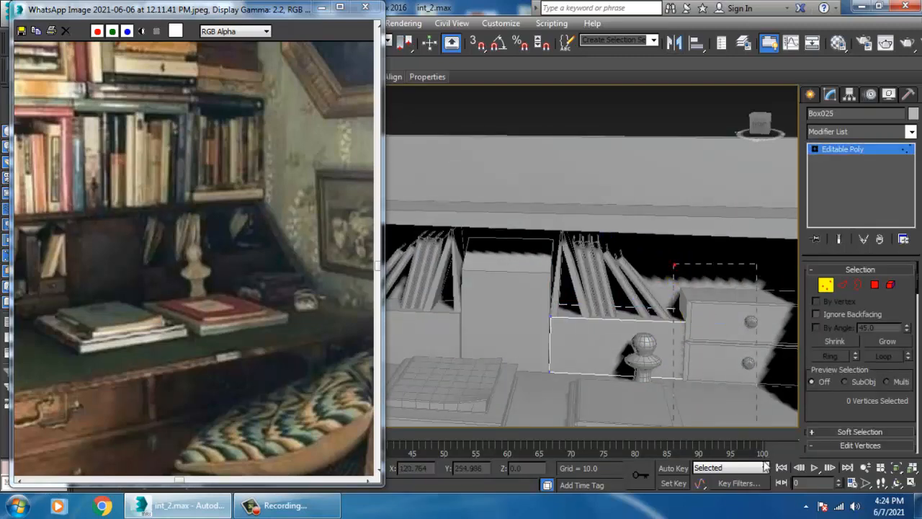
left_click_drag(766, 466, 764, 461)
left_click_drag(745, 360, 737, 353)
middle_click_drag(659, 292, 640, 253, "alt")
middle_click_drag(700, 288, 685, 286, "alt")
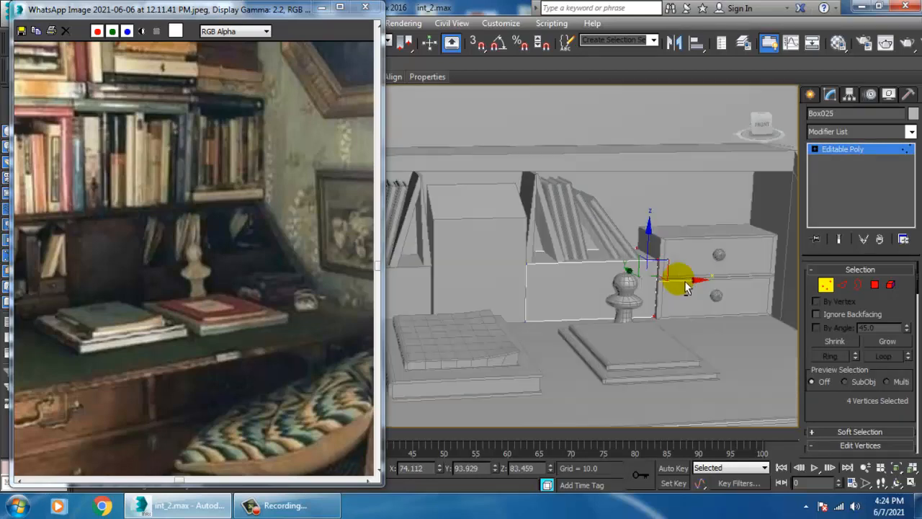
left_click(830, 149)
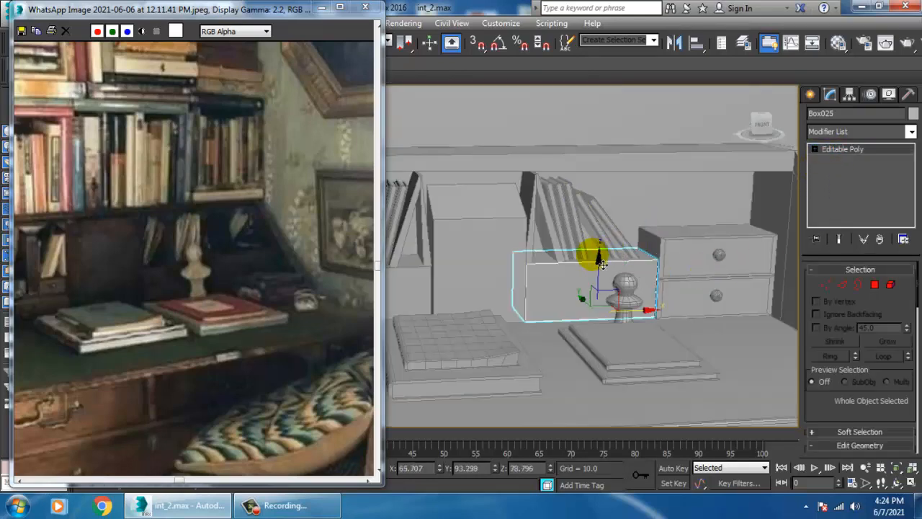
Step: Try to draw a rectangle spline on the desktop in front of the small drawer unit
middle_click_drag(629, 351, 582, 352)
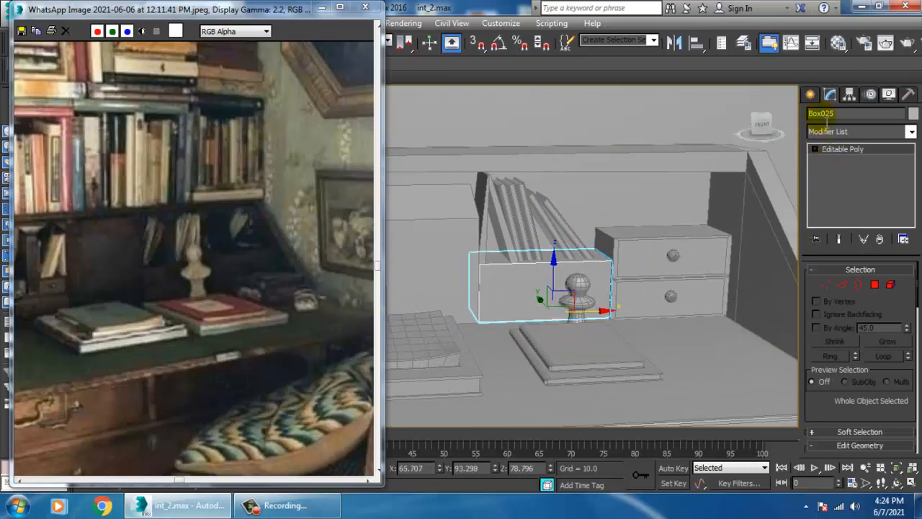
left_click(810, 95)
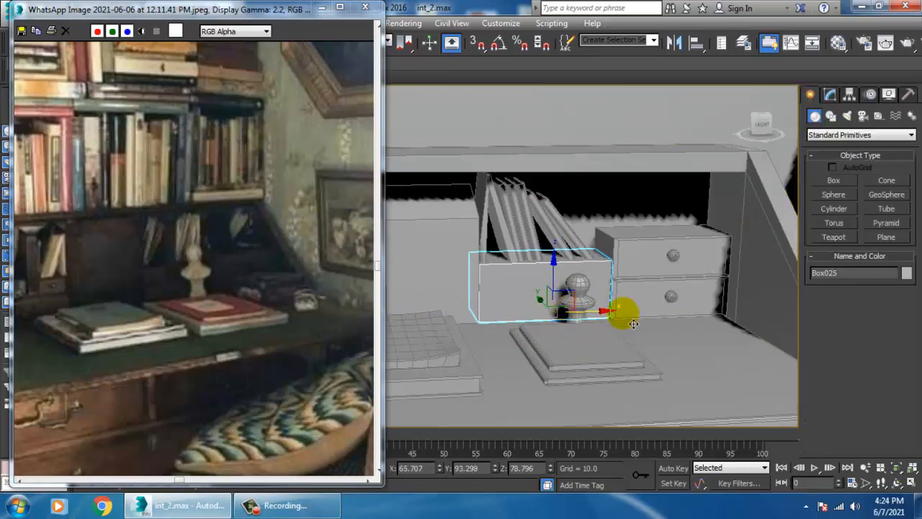
middle_click_drag(682, 278, 722, 293, "alt")
scroll(660, 307, "up", 4)
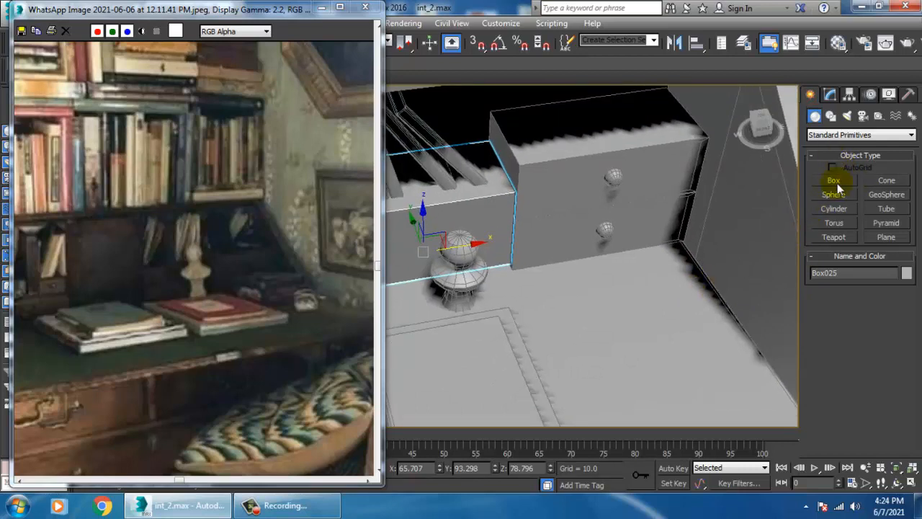
left_click(830, 115)
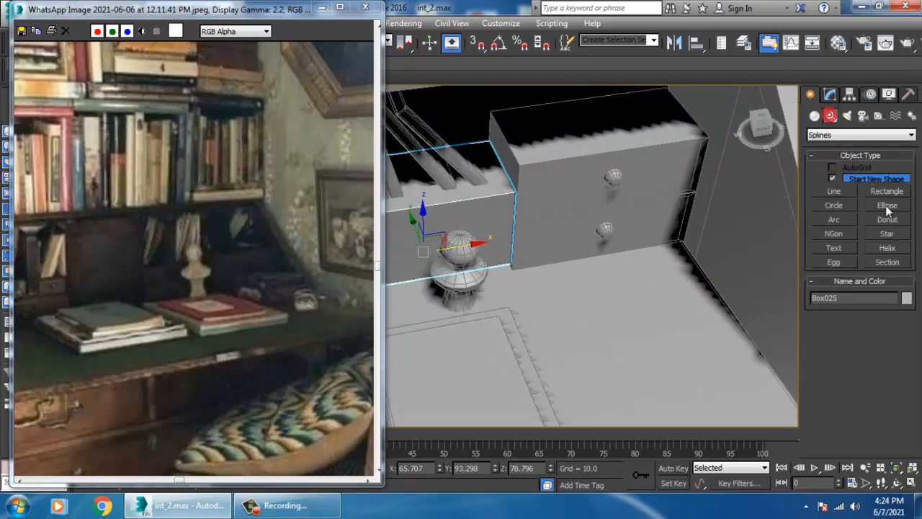
left_click(896, 192)
left_click(659, 294)
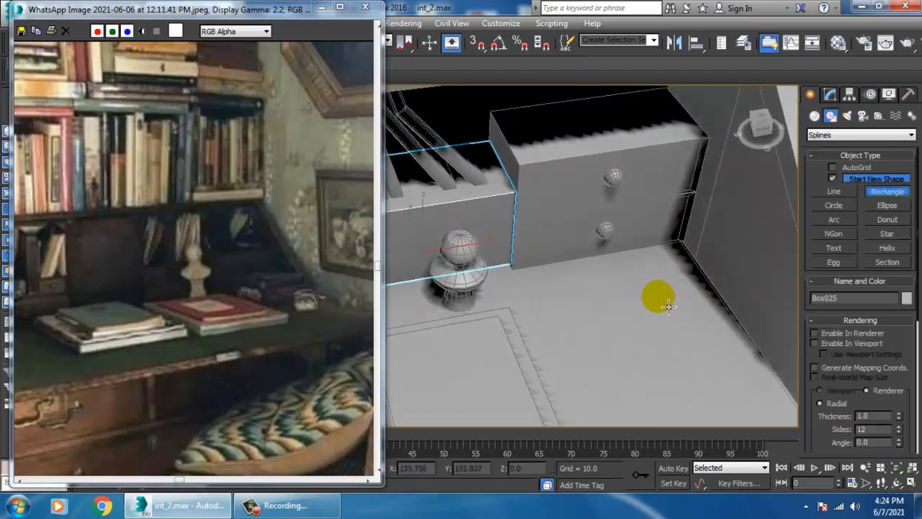
left_click(601, 357)
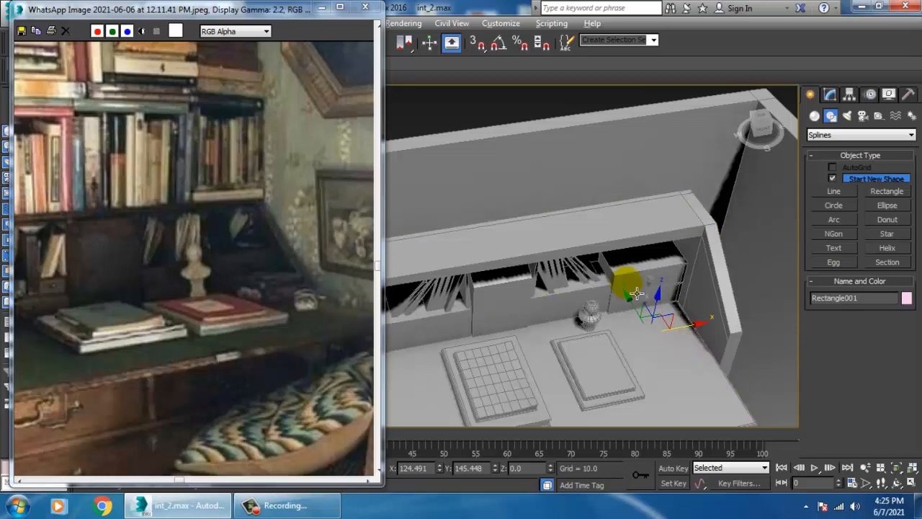
Step: Draw a rectangle spline with AutoGrid enabled in the Top view, just beside the round figurine
middle_click_drag(635, 297, 627, 321, "alt")
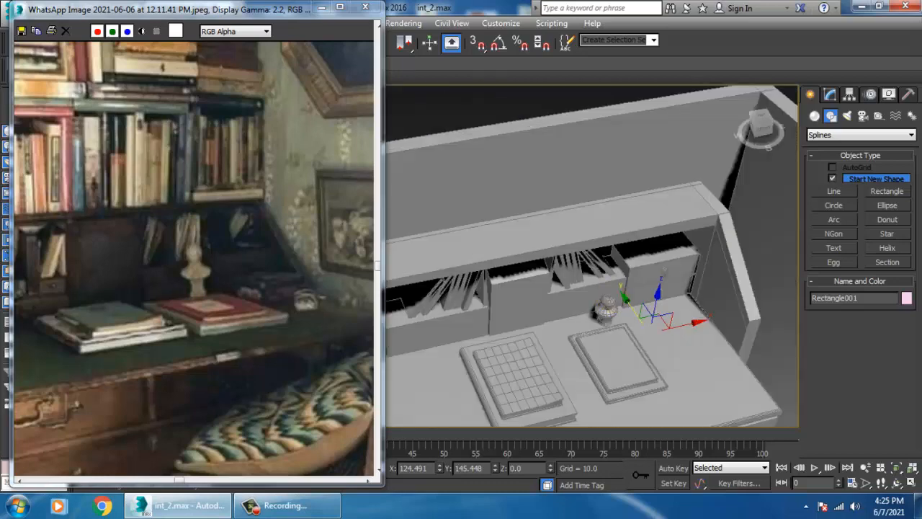
left_click(887, 191)
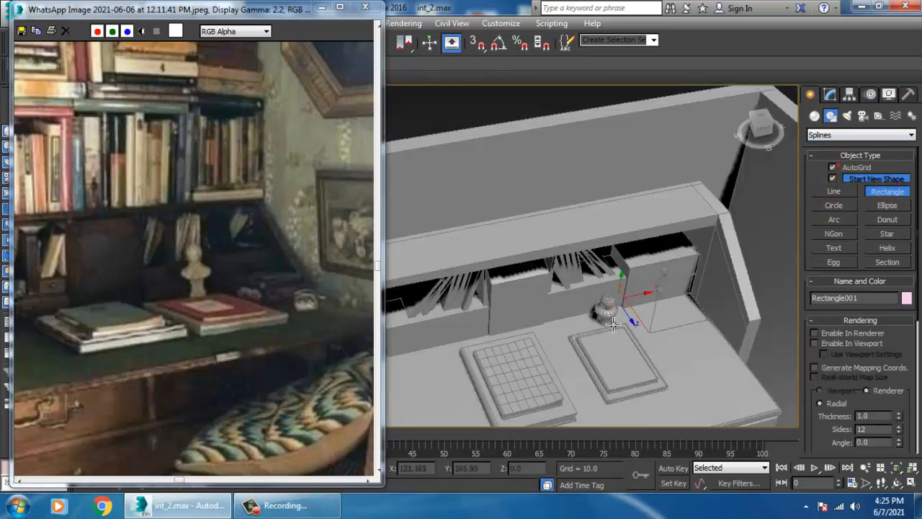
key("alt+w")
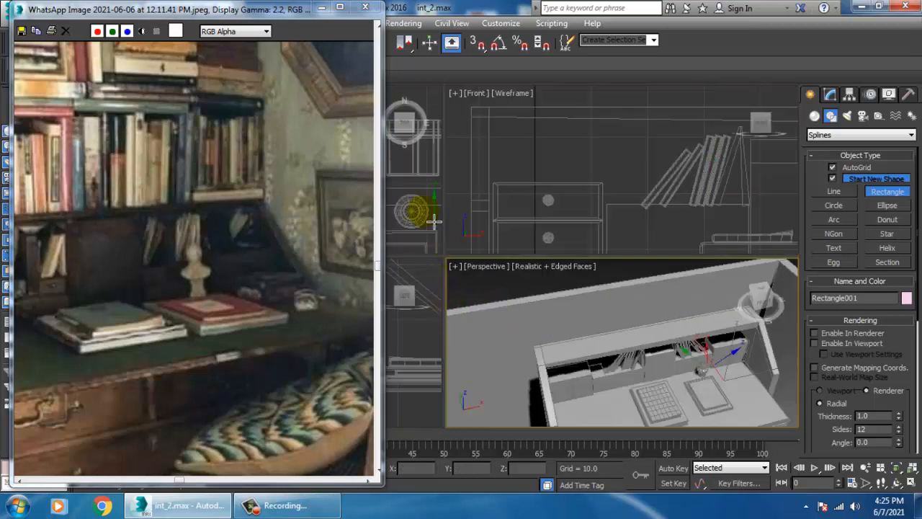
right_click(437, 219)
key("alt+w")
middle_click_drag(443, 217, 584, 155)
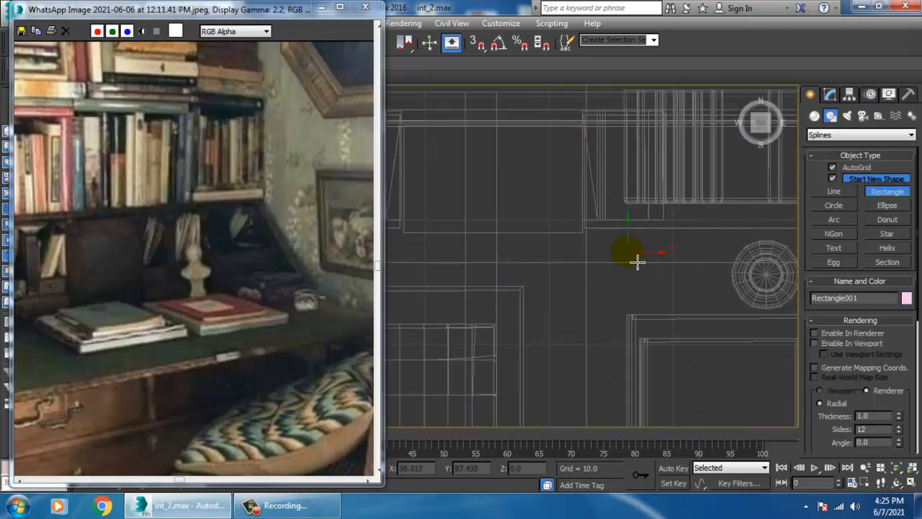
left_click_drag(638, 262, 733, 320)
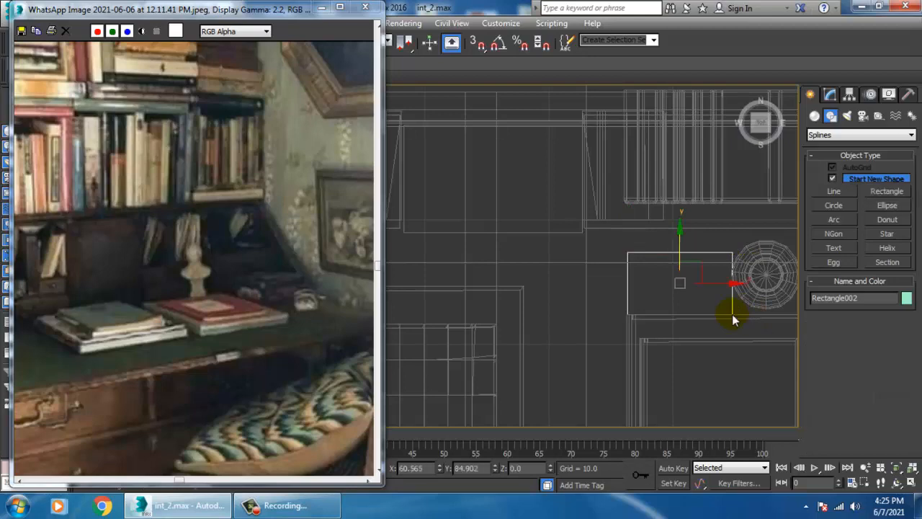
Step: Raise the rectangle in the Perspective view to the desktop surface, at a Z height of about 80.5
key("alt+w")
right_click(672, 341)
key("alt+w")
scroll(669, 308, "down", 7)
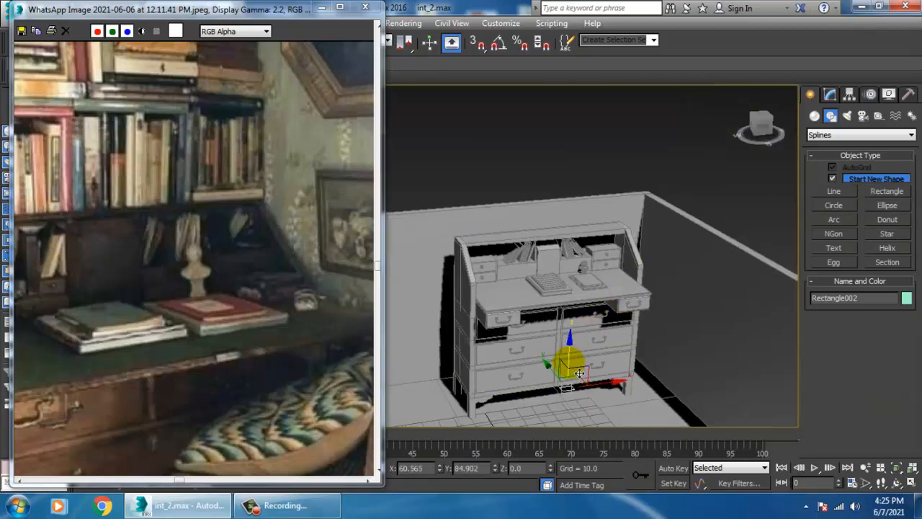
left_click_drag(580, 373, 591, 256)
key("z")
scroll(569, 277, "down", 6)
middle_click_drag(592, 294, 549, 291)
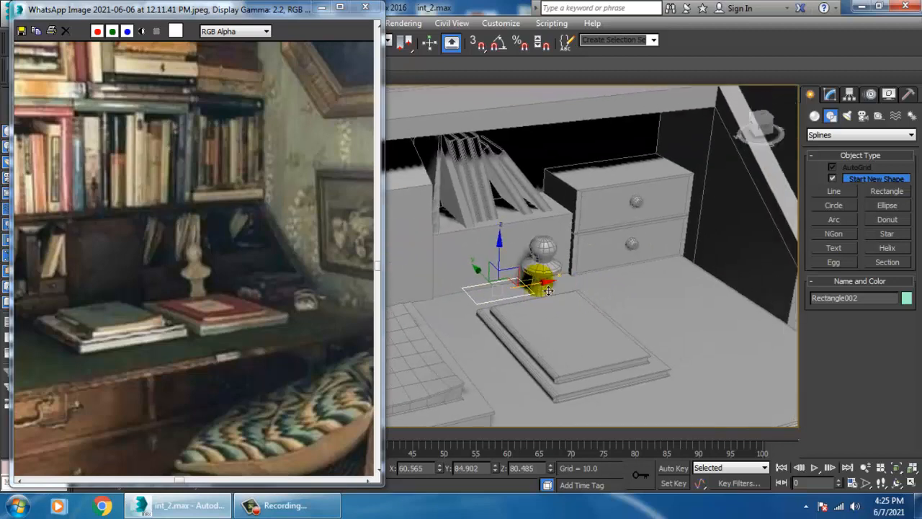
Step: Move the rectangle in front of the small drawer unit and scale it up uniformly to about 169%
left_click_drag(544, 291, 610, 236)
key("r")
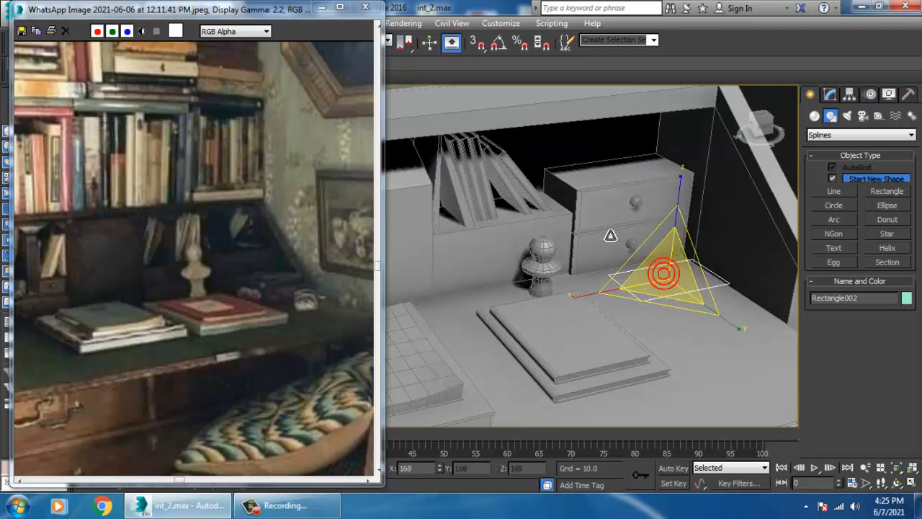
mouse_move(687, 277)
middle_mouse_down("alt")
mouse_move(677, 268)
mouse_move(670, 278)
middle_mouse_up("alt")
key("w")
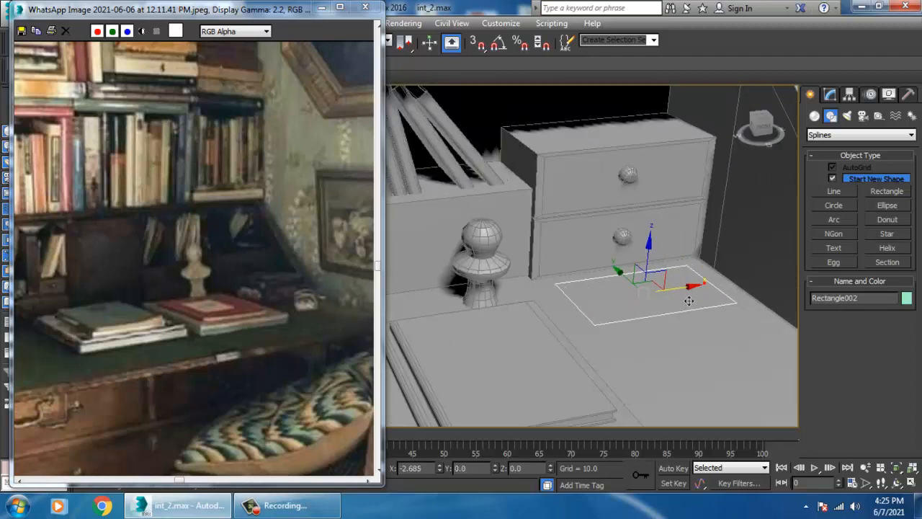
Step: Convert the rectangle to an Editable Spline
left_click(830, 95)
right_click(851, 152)
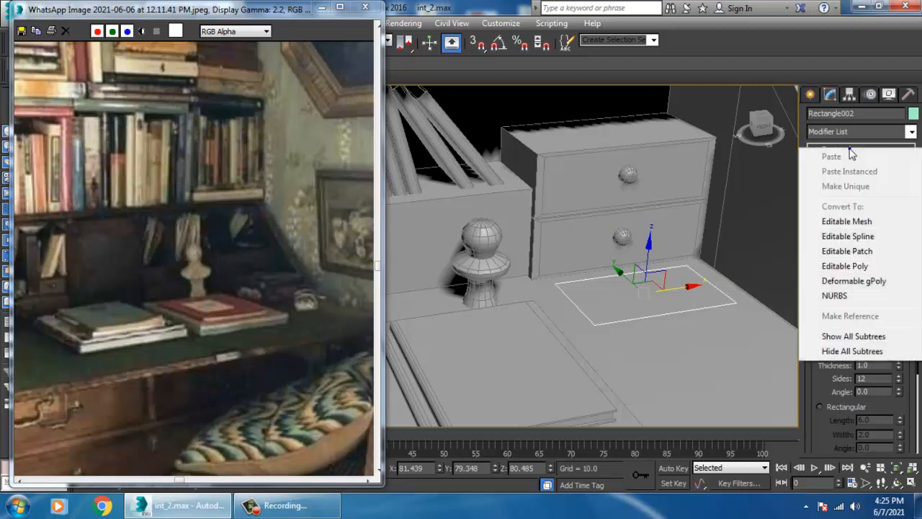
left_click(866, 238)
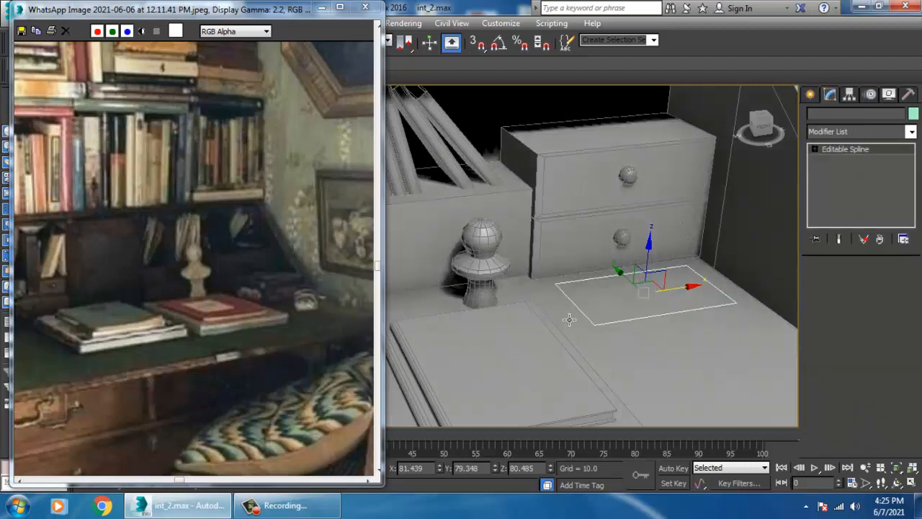
Step: Fillet all four corner vertices of the rectangle spline by about 1.26
middle_click_drag(567, 318, 540, 318, "alt")
key("1")
key("ctrl+a")
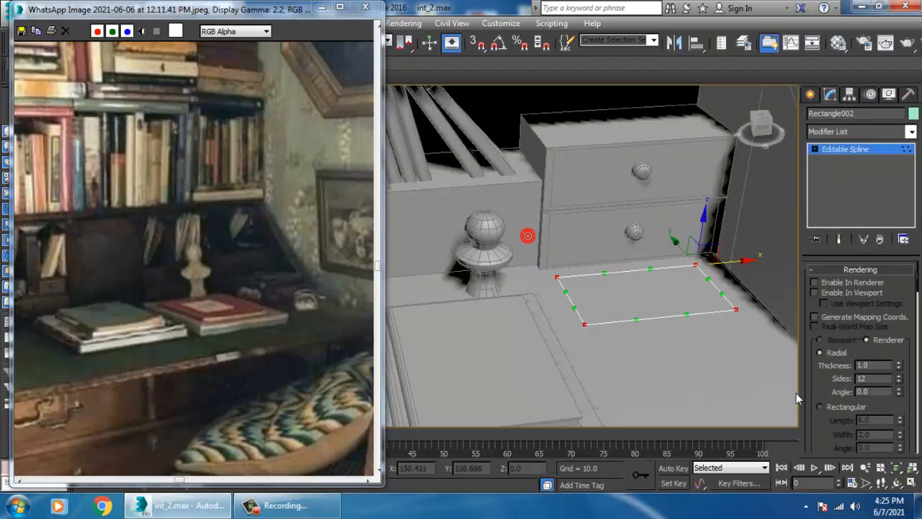
left_click_drag(838, 439, 816, 167)
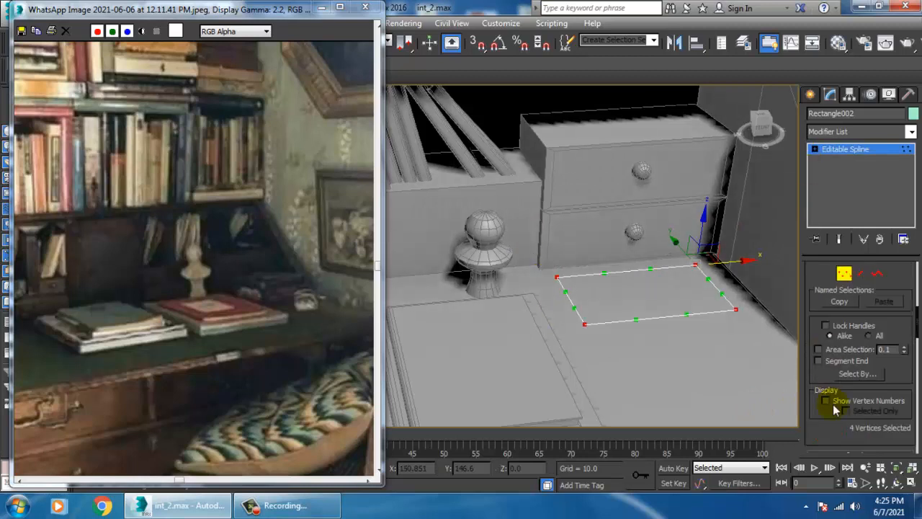
left_click_drag(836, 409, 830, 356)
left_click_drag(824, 428, 815, 267)
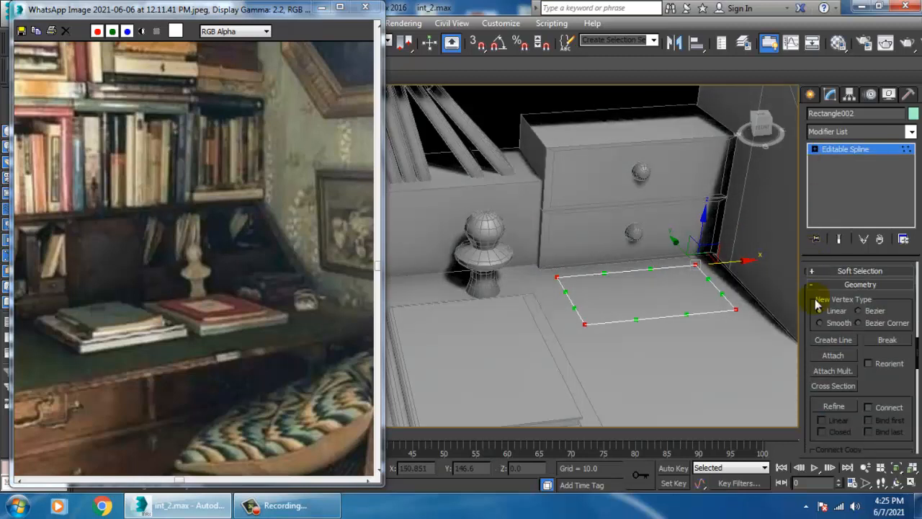
left_click_drag(901, 396, 896, 241)
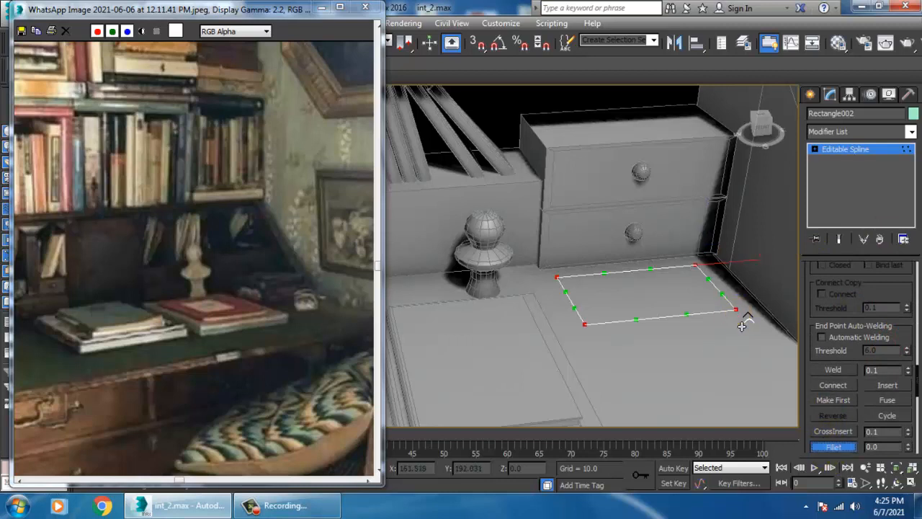
mouse_move(742, 326)
left_mouse_down()
mouse_move(744, 310)
mouse_move(743, 322)
left_mouse_up()
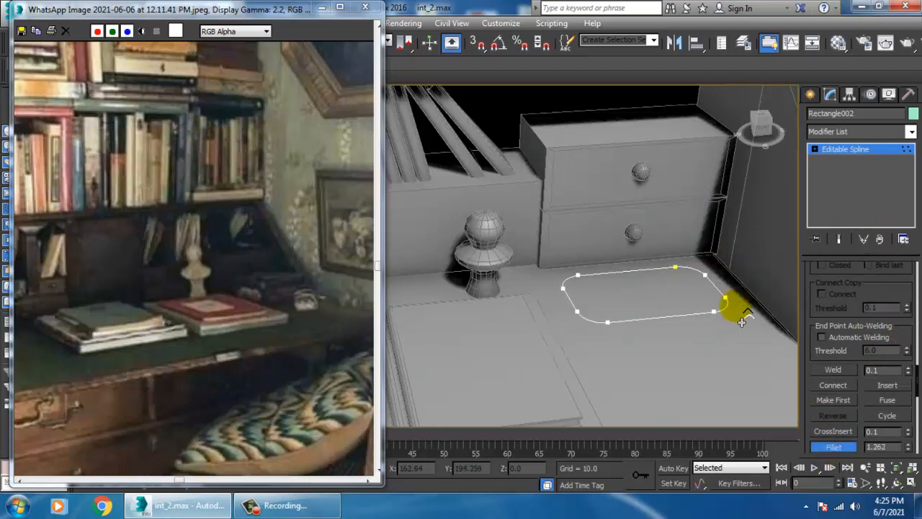
Step: Make one independent copy of the rounded rectangle directly above the original, at a Z height of about 86.4
left_click(849, 149)
mouse_move(643, 271)
left_mouse_down("shift")
mouse_move(652, 209)
mouse_move(651, 248)
left_mouse_up("shift")
left_click(463, 306)
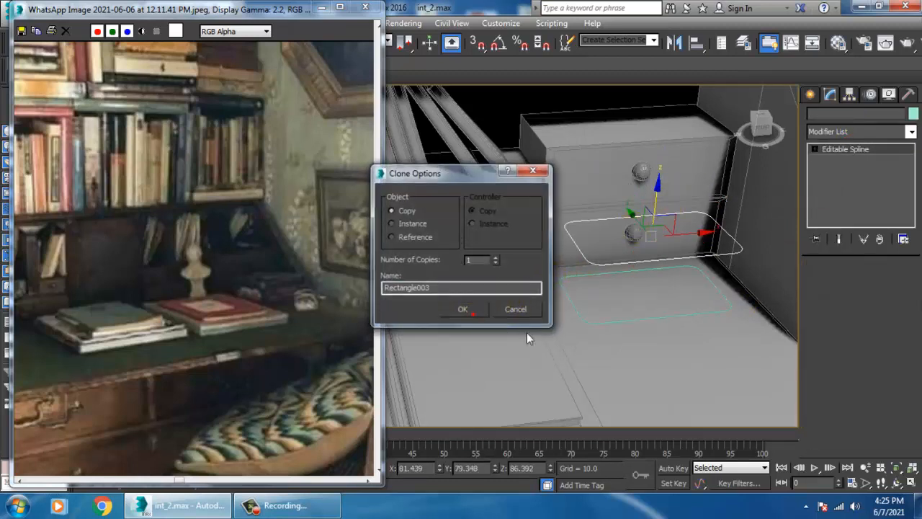
Step: Apply an Extrude modifier to the lower rounded rectangle with an amount of 3
left_click(638, 322)
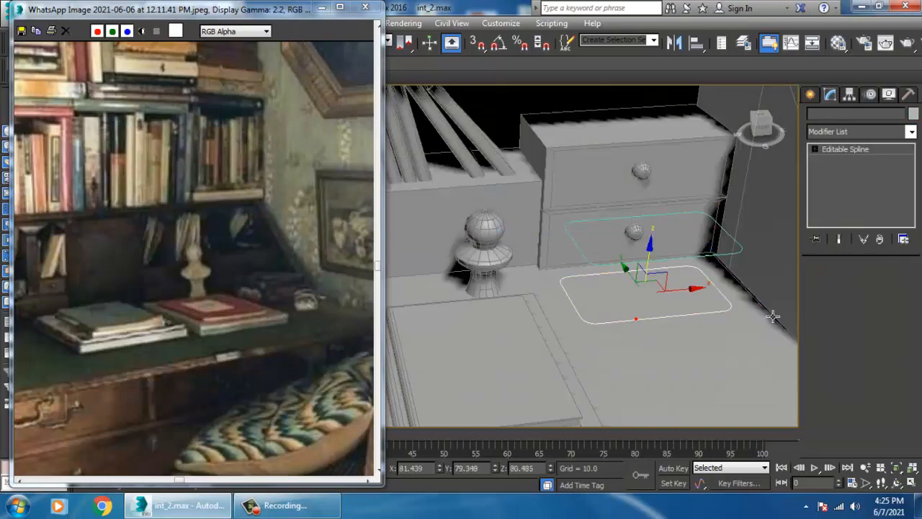
left_click(848, 132)
scroll(850, 195, "down", 15)
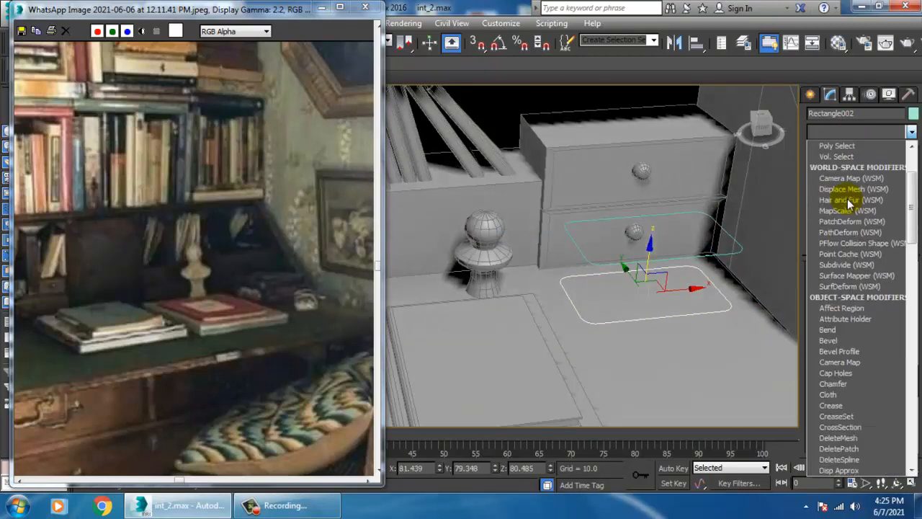
left_click(849, 200)
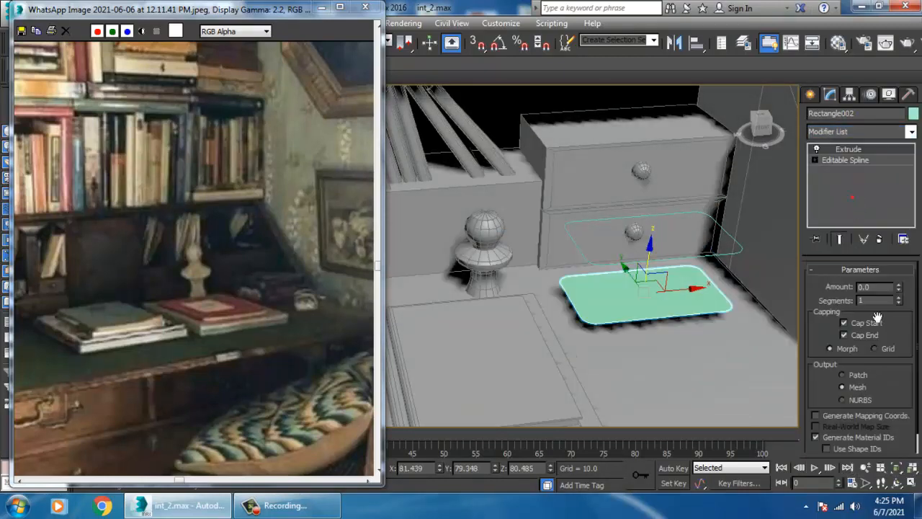
mouse_move(900, 290)
left_mouse_down()
mouse_move(902, 274)
mouse_move(910, 296)
mouse_move(902, 293)
left_mouse_up()
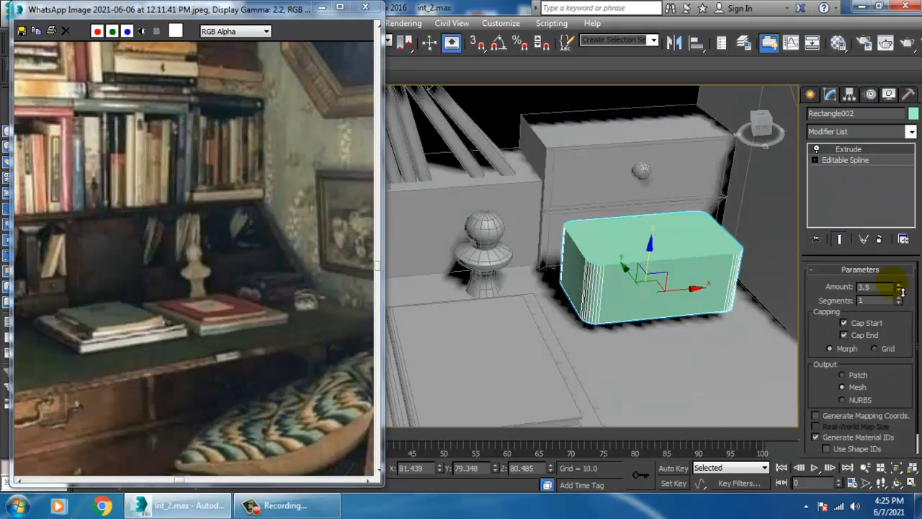
middle_click_drag(506, 264, 544, 233, "alt")
middle_click_drag(684, 257, 660, 257)
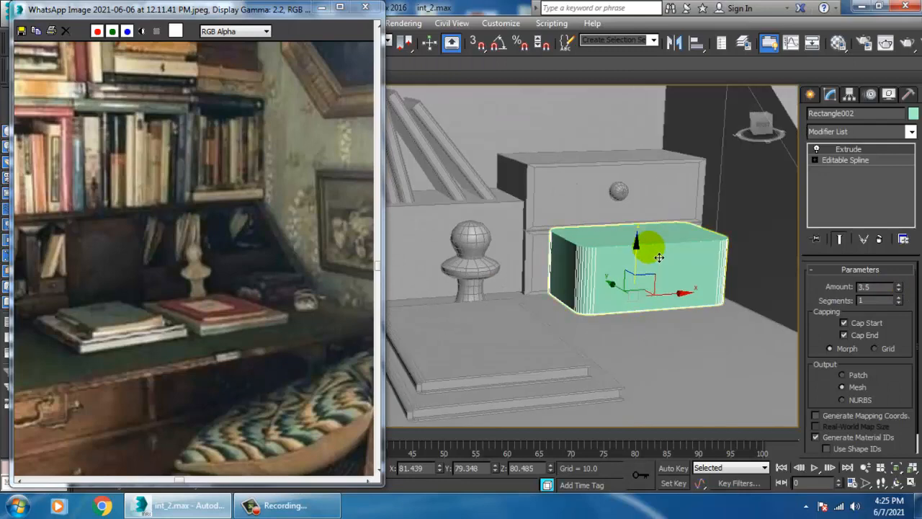
double_click(869, 289)
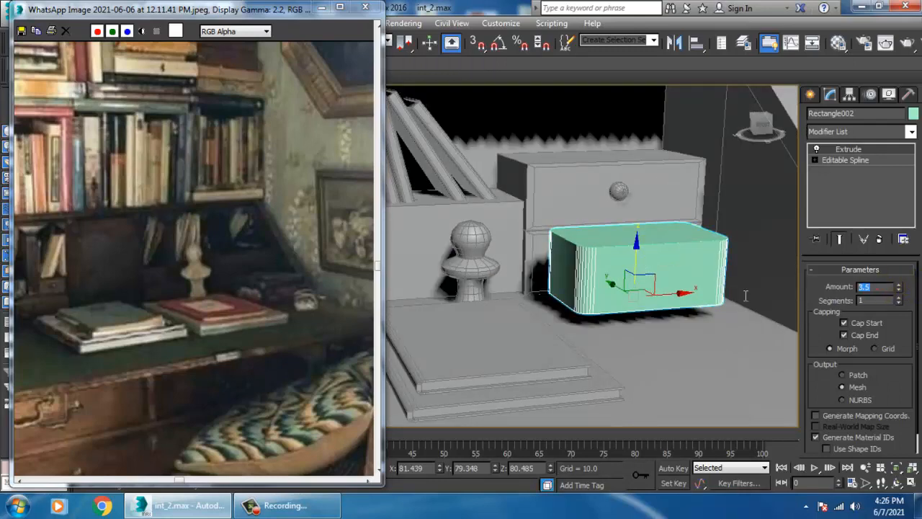
type("3")
key("Return")
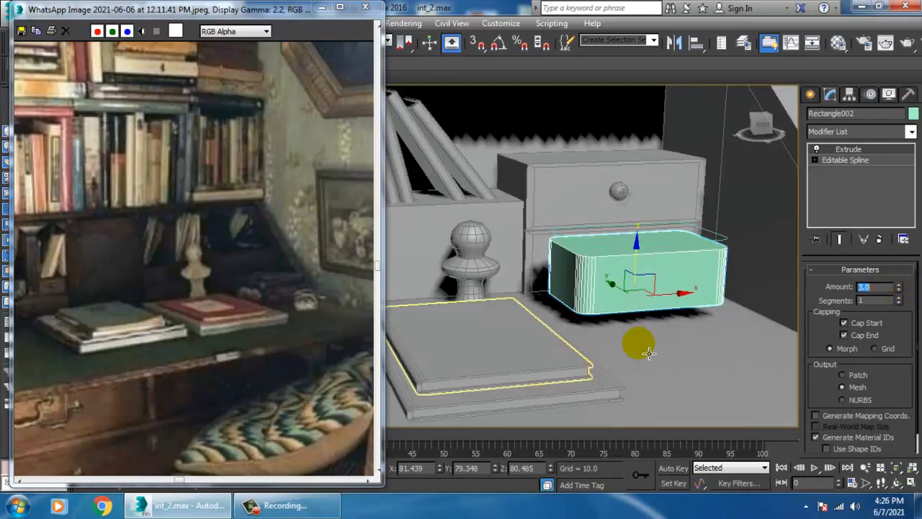
Step: Convert the extruded lower box to an Editable Poly
right_click(619, 268)
mouse_move(707, 405)
left_click(806, 415)
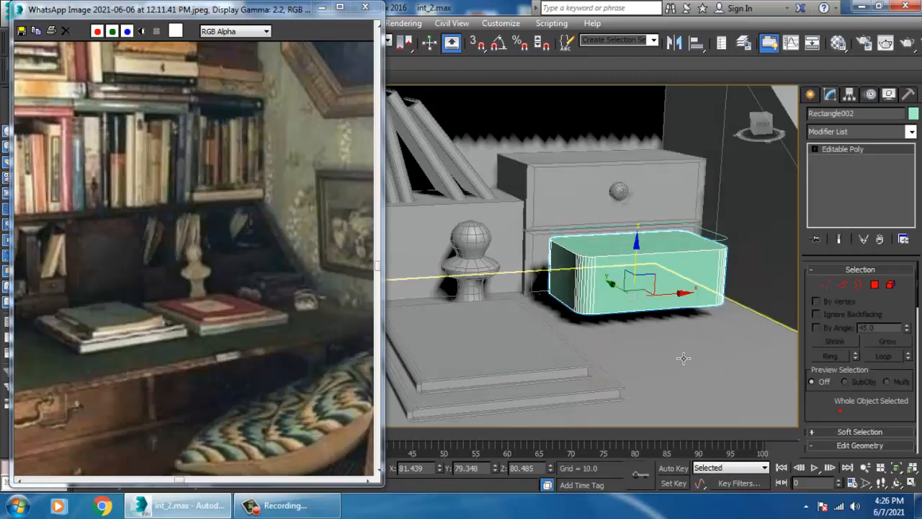
Step: Inset the box's top polygon by about 0.208
mouse_move(648, 288)
middle_mouse_down("alt")
mouse_move(670, 281)
mouse_move(669, 302)
middle_mouse_up("alt")
key("4")
left_click(618, 264)
scroll(662, 286, "up", 3)
key("F2")
left_click_drag(833, 416, 845, 347)
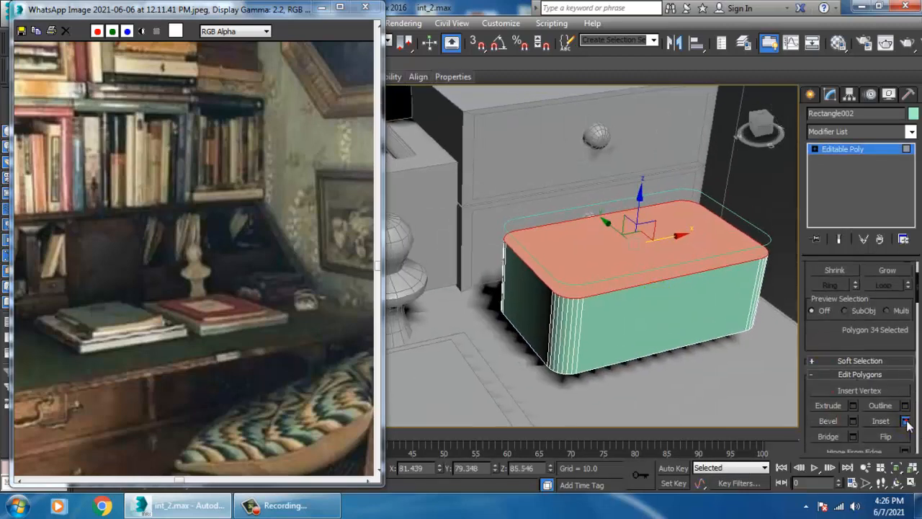
left_click(905, 423)
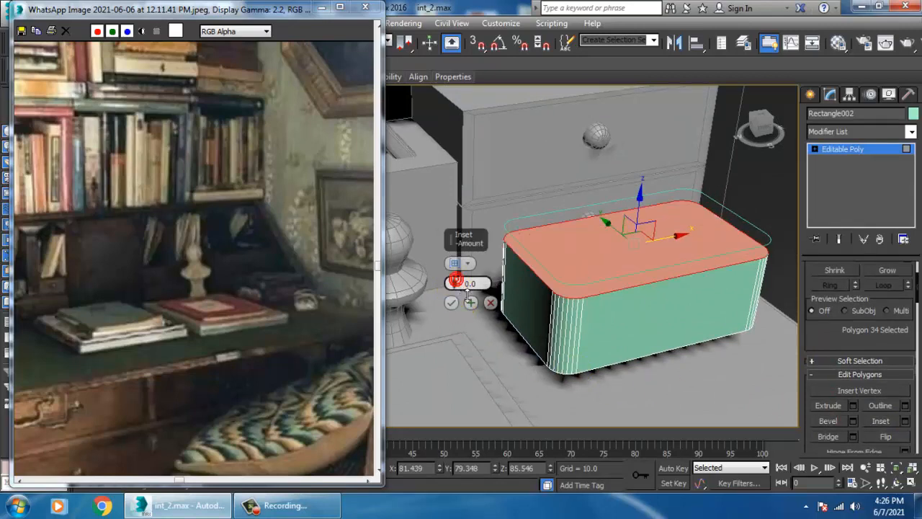
left_click_drag(456, 281, 462, 289)
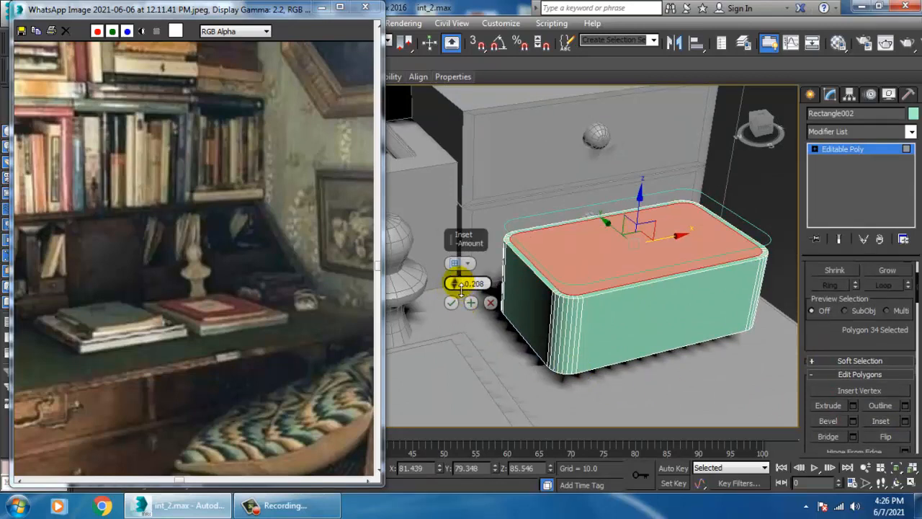
Step: Extrude the inset top polygon downward by about -1.722 to hollow out the box, and leave polygon editing
left_click(854, 406)
left_click_drag(454, 284, 463, 327)
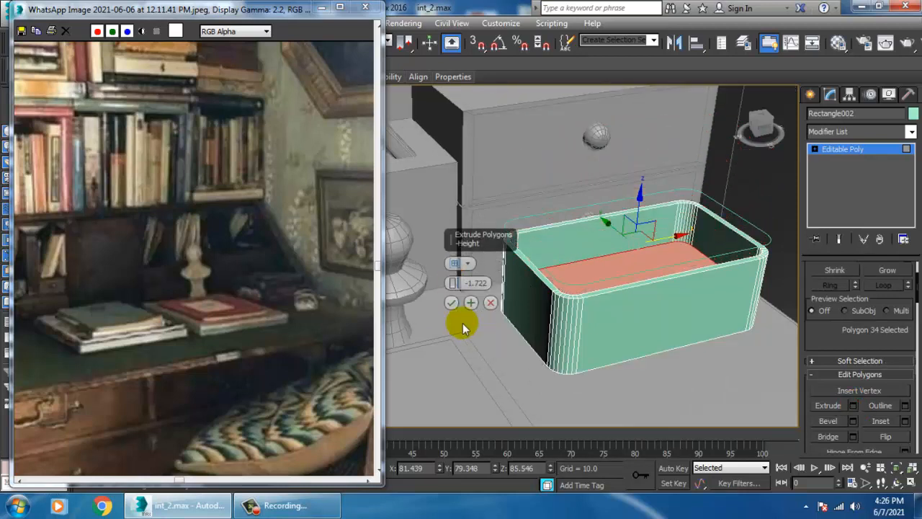
left_click(451, 302)
left_click(870, 149)
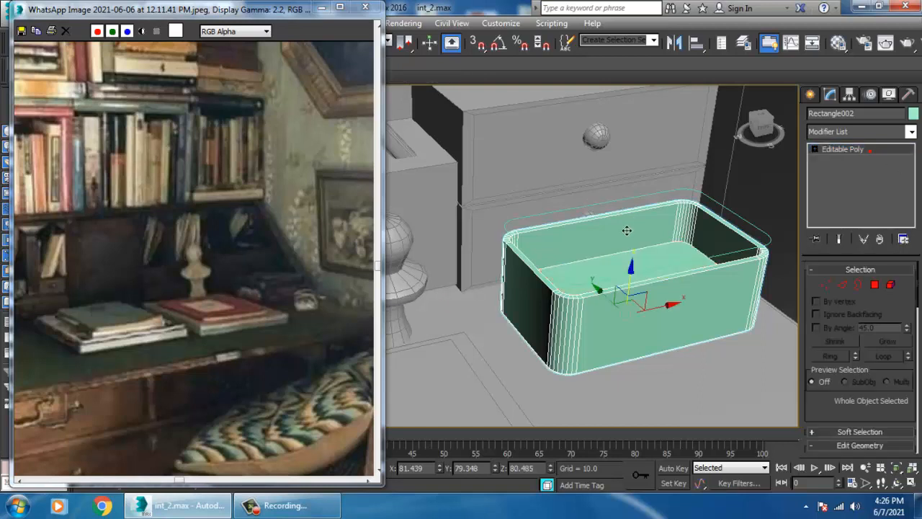
Step: Apply an Extrude modifier to the rounded rectangle above the box with an amount of 0.2 to form a lid
left_click(618, 200)
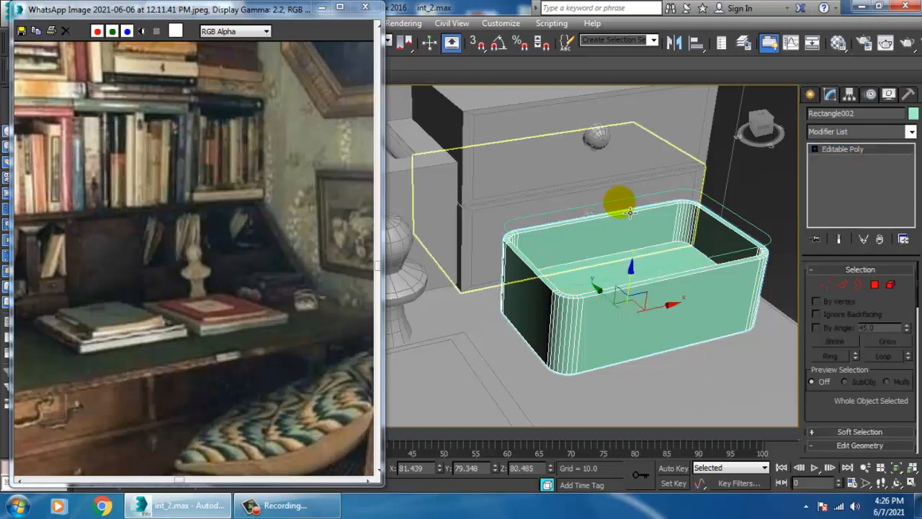
left_click(849, 141)
type("ex")
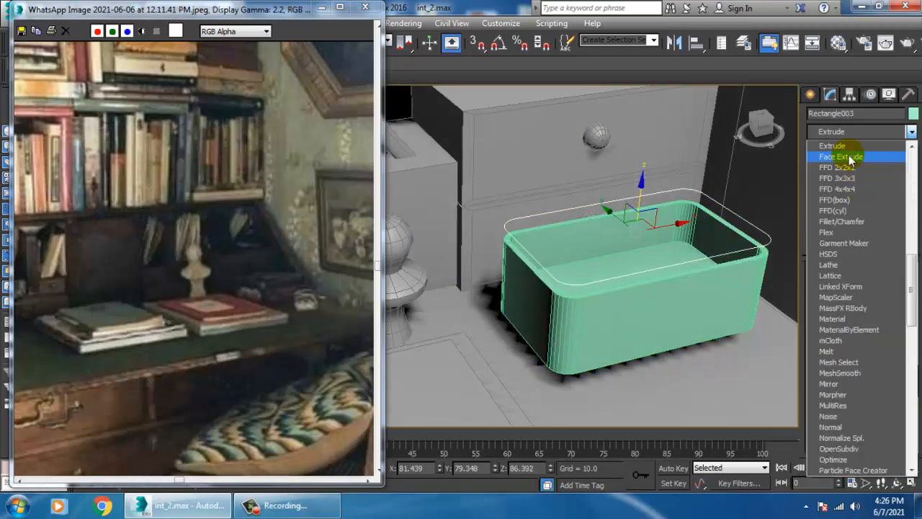
left_click(848, 146)
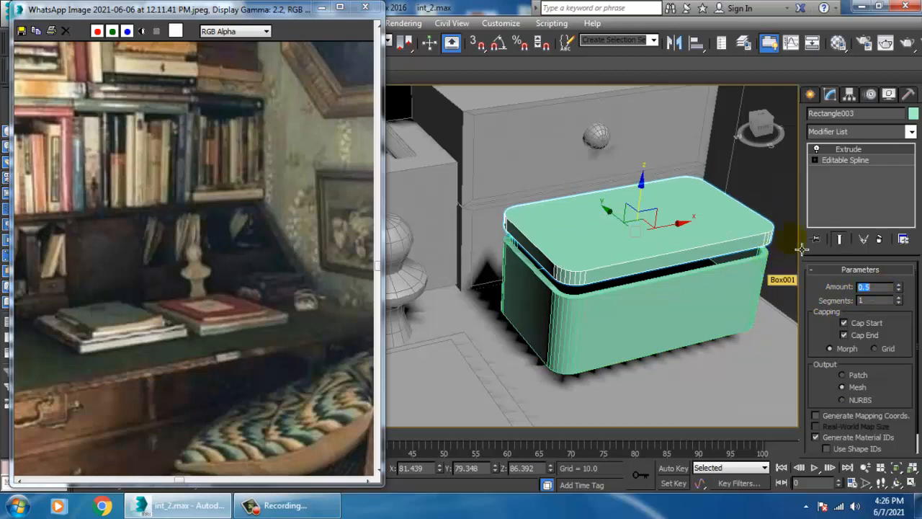
middle_click_drag(666, 300, 638, 237, "alt")
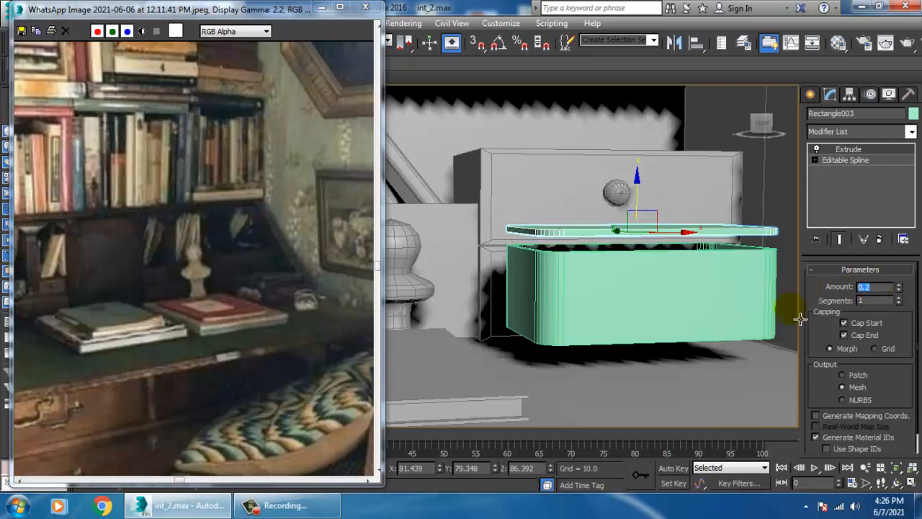
Step: Convert the thin lid above the box to an Editable Poly
middle_click_drag(672, 229, 601, 233, "alt")
right_click(604, 233)
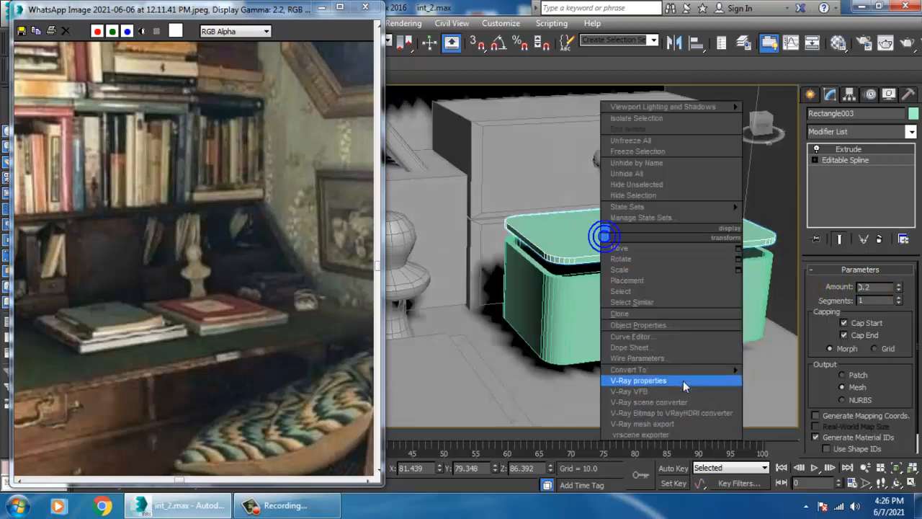
mouse_move(680, 370)
left_click(817, 379)
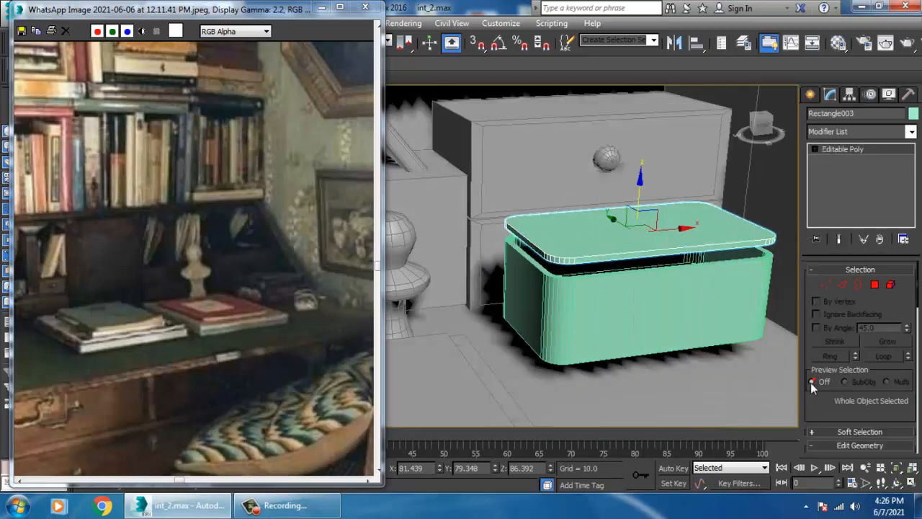
Step: Isolate the lid and inset its underside polygon slightly in Group mode, leaving a narrow rim around the edge
key("alt+q")
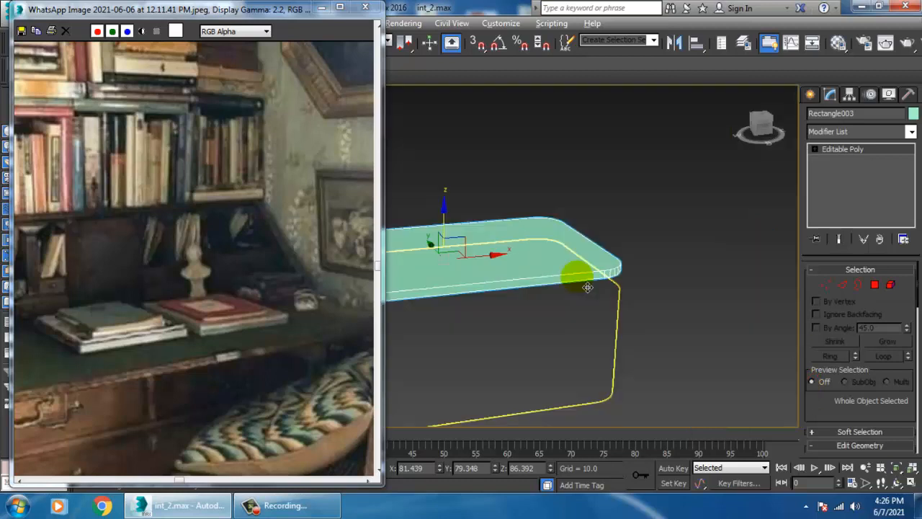
middle_click_drag(588, 285, 720, 240, "alt")
left_click(874, 286)
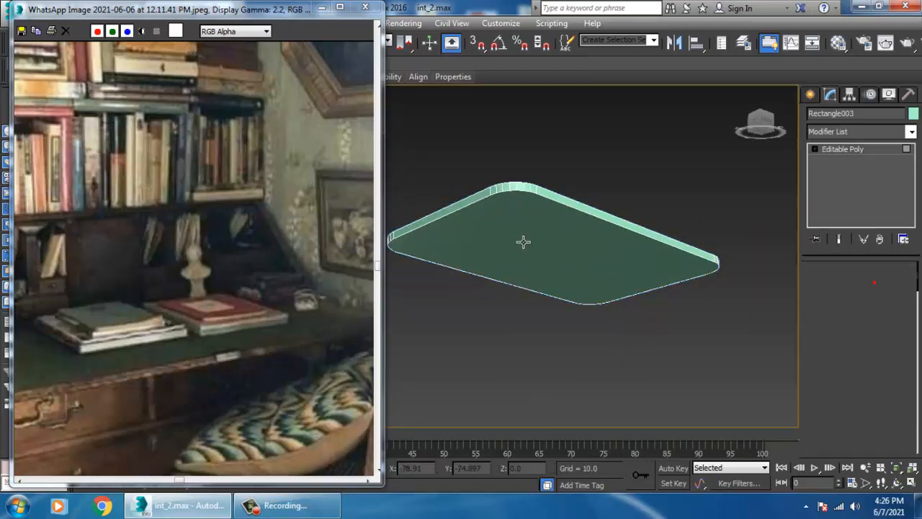
left_click(508, 227)
mouse_move(843, 413)
left_mouse_down()
mouse_move(844, 376)
mouse_move(882, 358)
left_mouse_up()
left_click(905, 407)
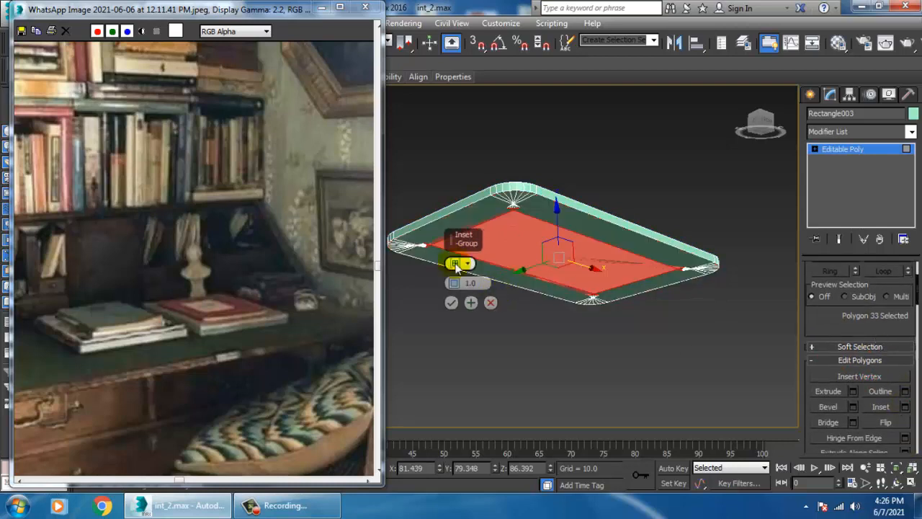
left_click_drag(455, 283, 458, 296)
left_click(450, 302)
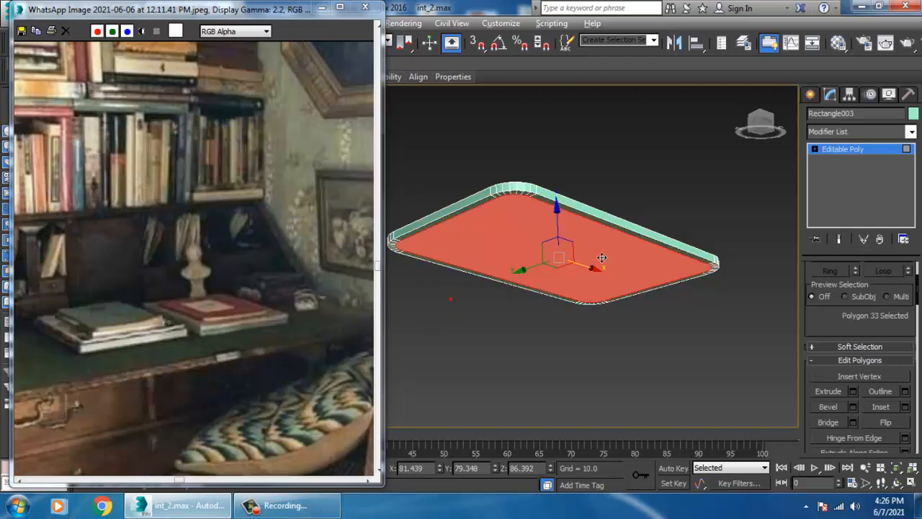
Step: Extrude the ring of rim polygons on the lid's underside by about 0.654 and end the isolation
middle_click_drag(584, 223, 660, 223, "alt")
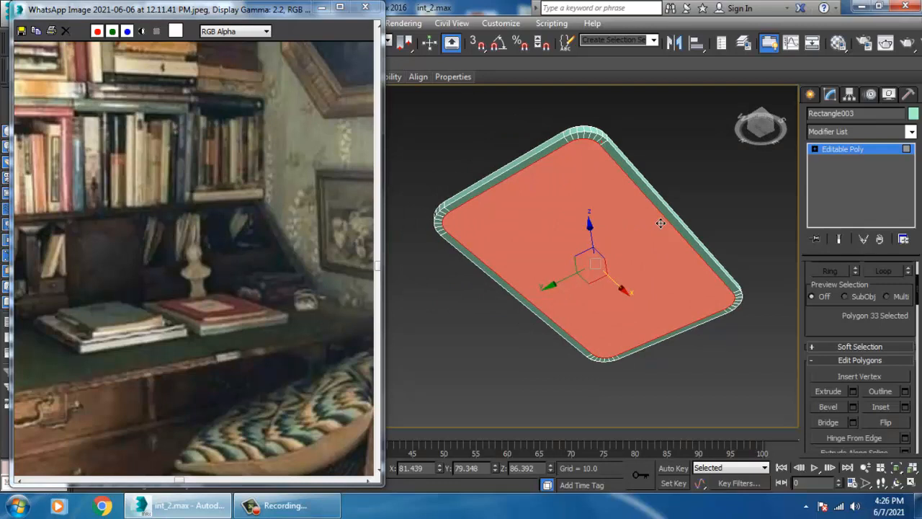
key("2")
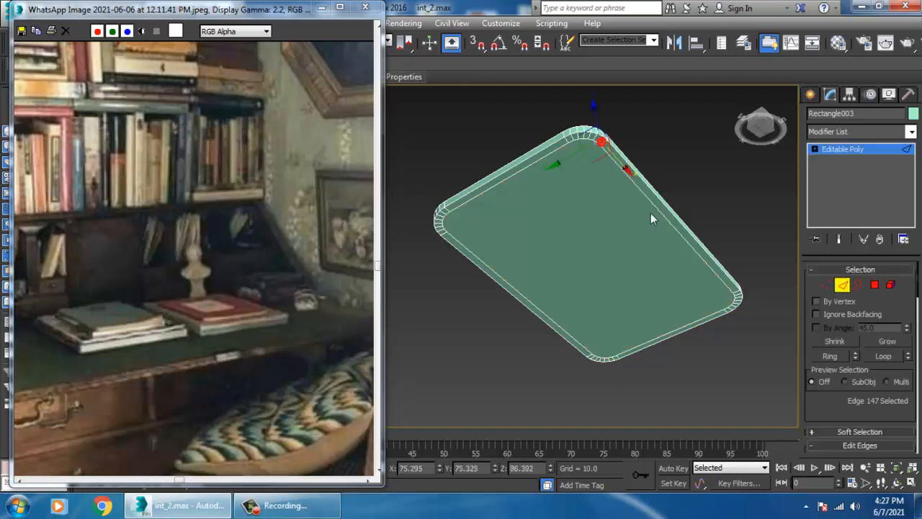
middle_click_drag(630, 164, 638, 193)
key("alt+r")
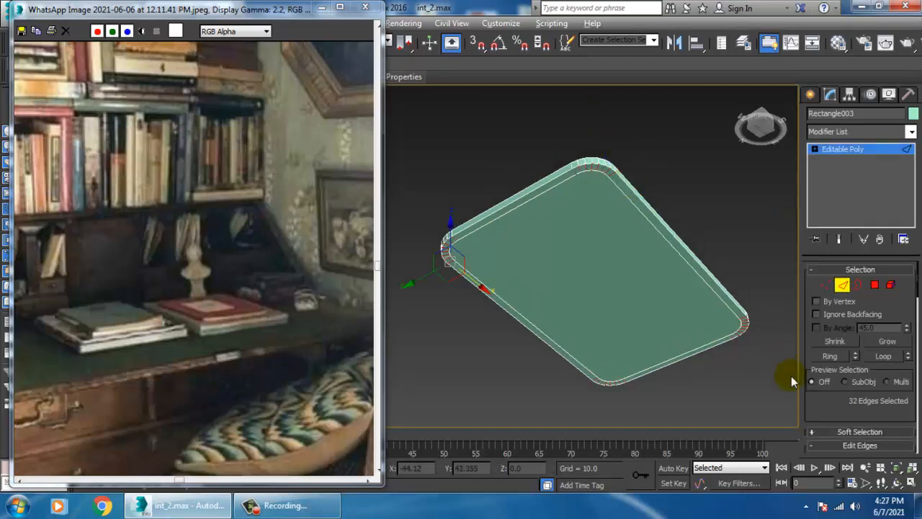
left_click_drag(846, 413, 868, 433)
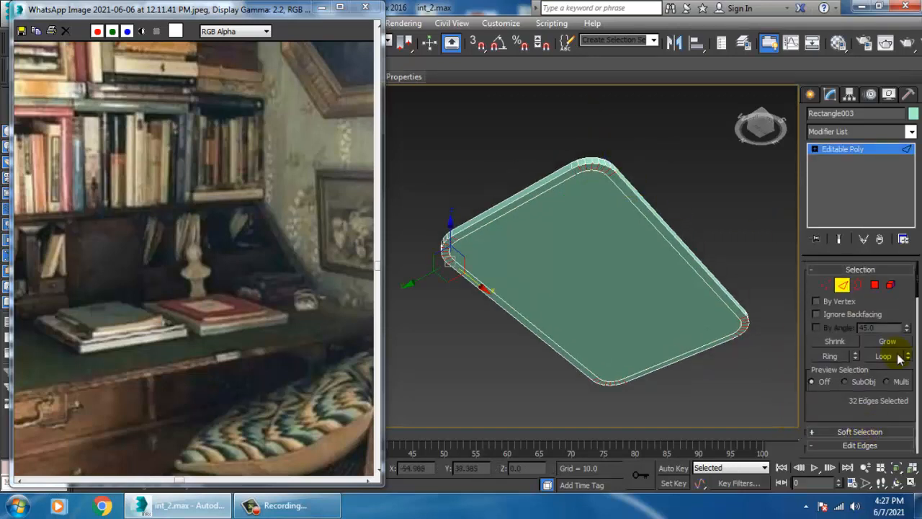
left_click(875, 286, "ctrl")
scroll(853, 431, "down", 4)
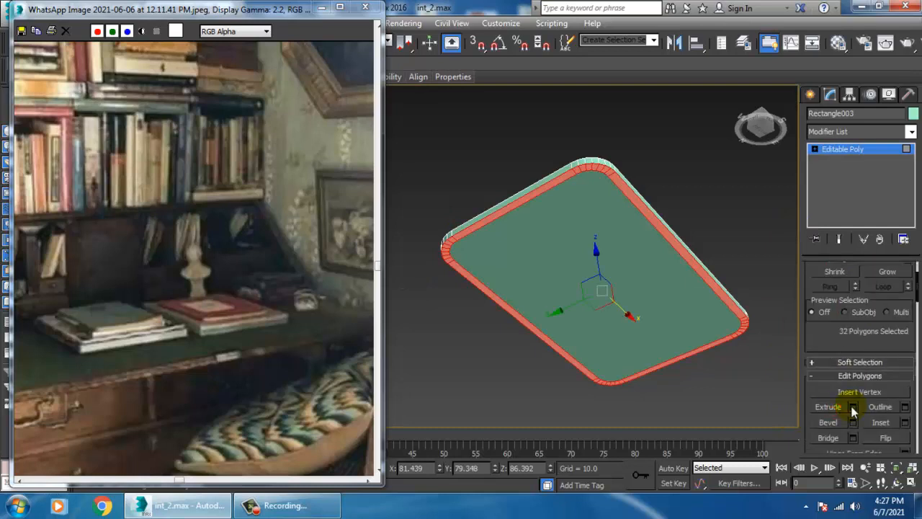
left_click(853, 407)
left_click_drag(454, 288, 473, 332)
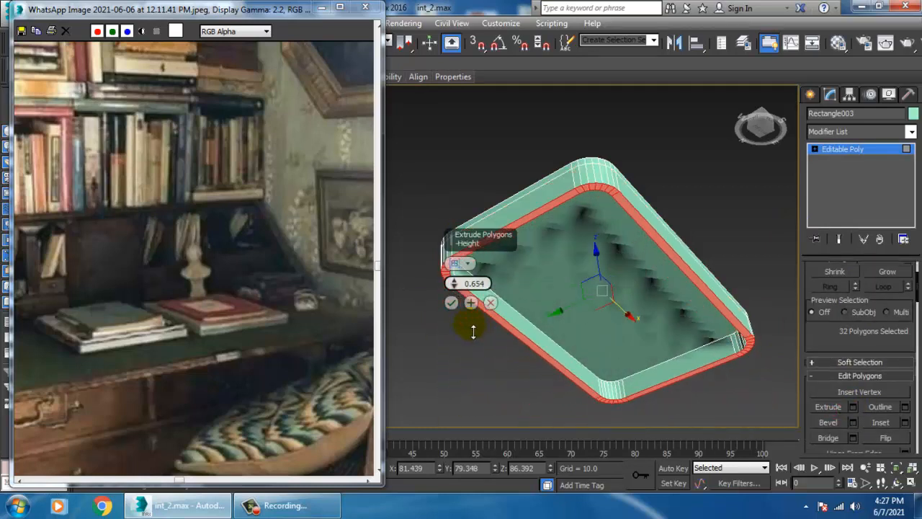
left_click(451, 302)
middle_click_drag(451, 308, 740, 274, "alt")
right_click(640, 189)
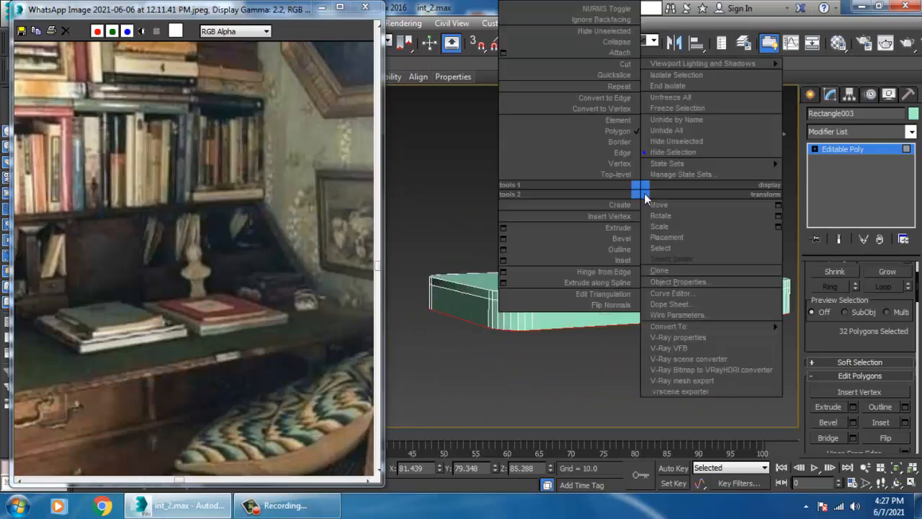
left_click(685, 87)
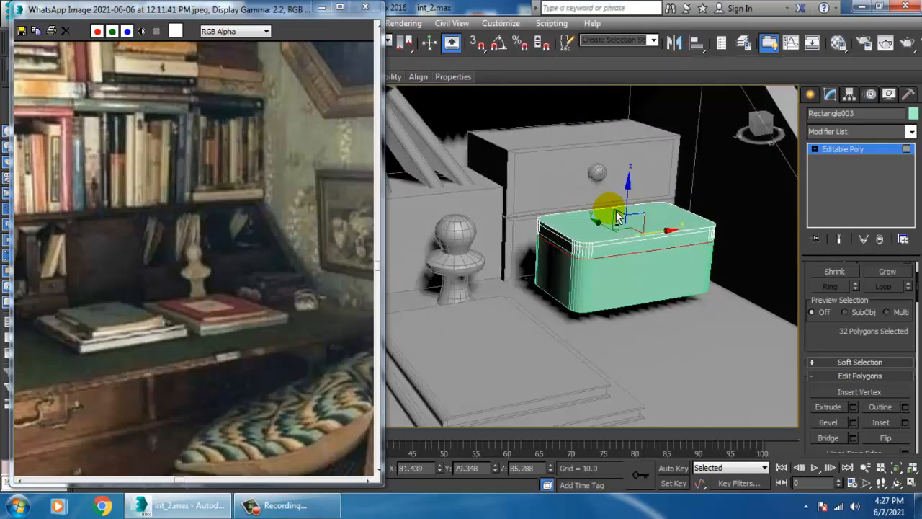
Step: Scale the box and its lid down together and lower them by about 1.226 onto the desktop
left_click(858, 153)
left_click(638, 216, "ctrl")
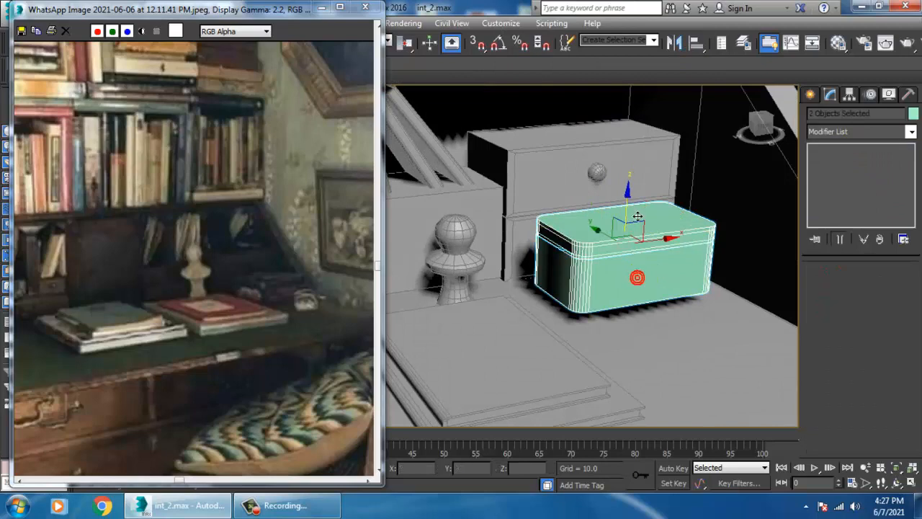
middle_click_drag(642, 230, 655, 280, "alt")
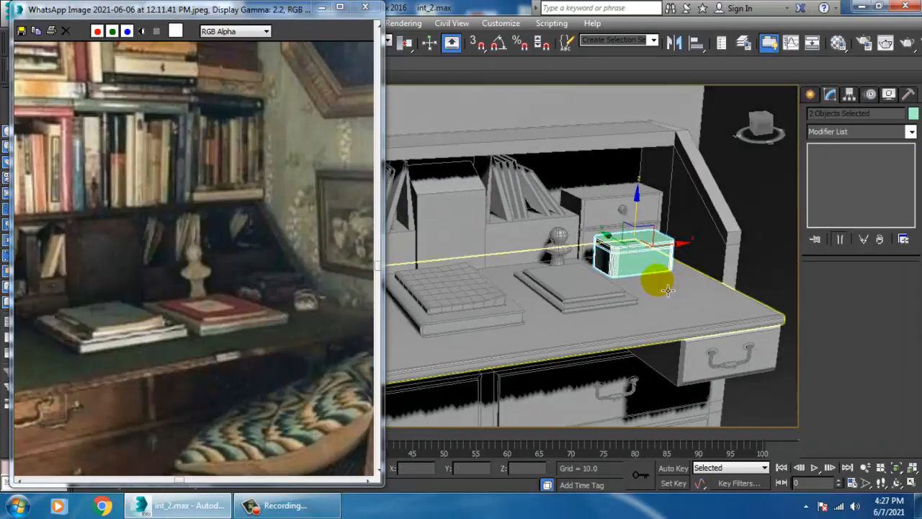
left_click_drag(634, 211, 653, 229)
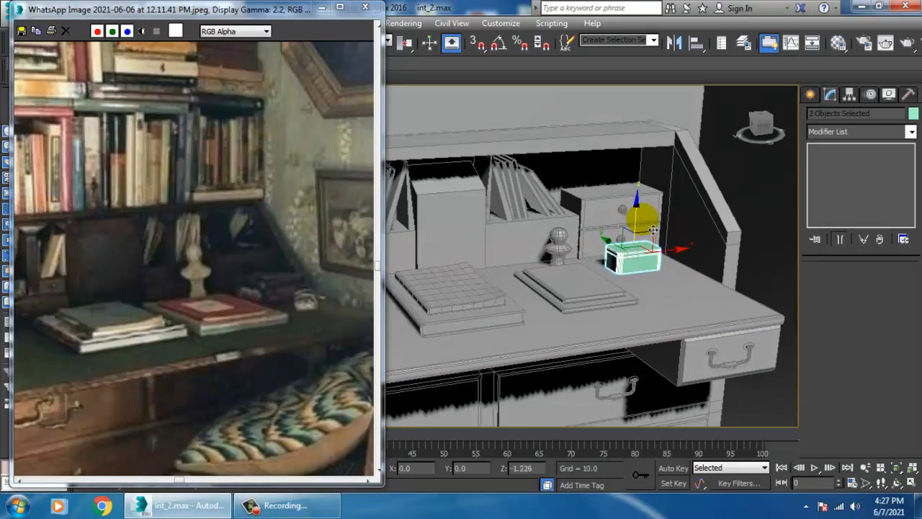
middle_click_drag(704, 260, 670, 274, "alt")
middle_click_drag(669, 275, 726, 324)
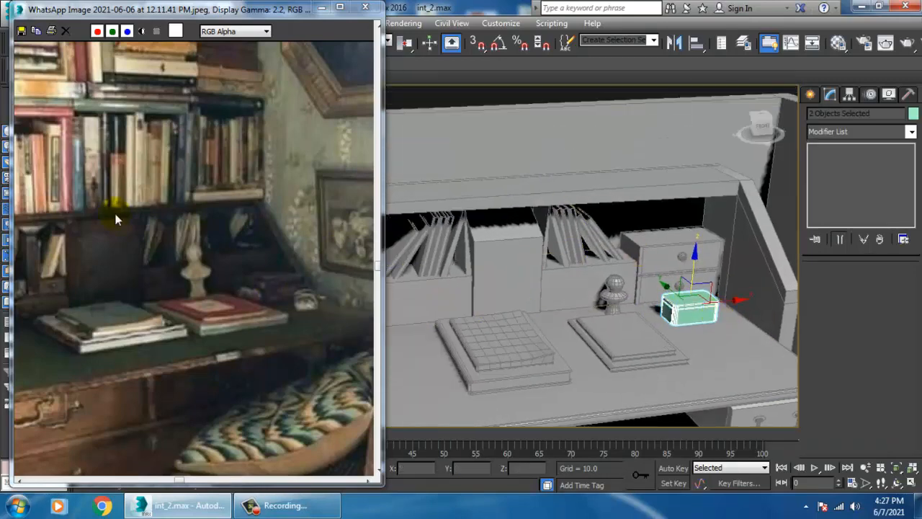
Step: Examine the books stacked above the desk in the reference photo and the matching top area of the model
middle_click_drag(117, 217, 249, 316)
middle_click_drag(111, 163, 219, 281)
middle_click_drag(114, 265, 166, 330)
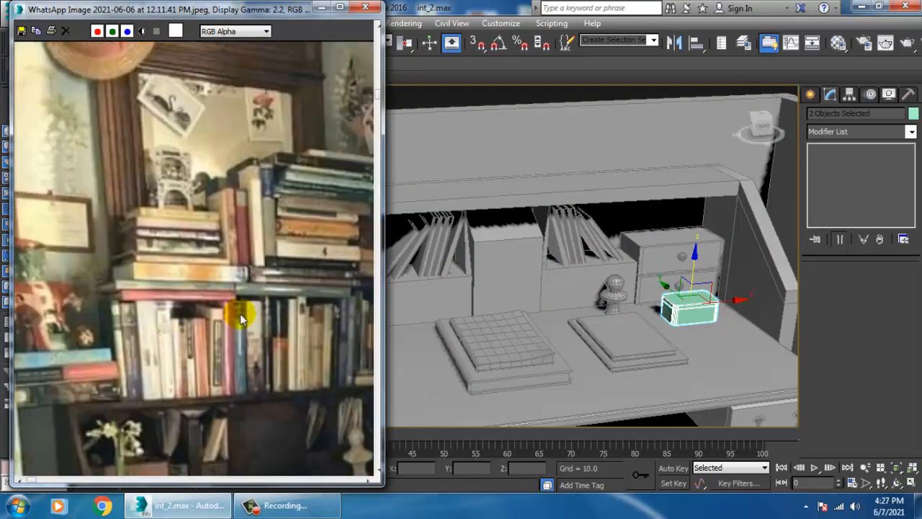
middle_click_drag(240, 314, 240, 305)
middle_click_drag(575, 304, 684, 330)
middle_click_drag(599, 284, 670, 294)
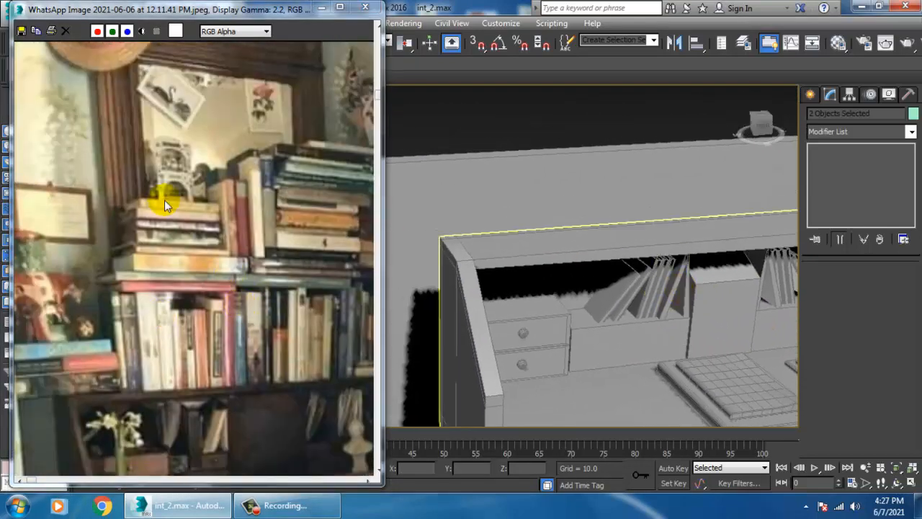
middle_click_drag(274, 131, 274, 91)
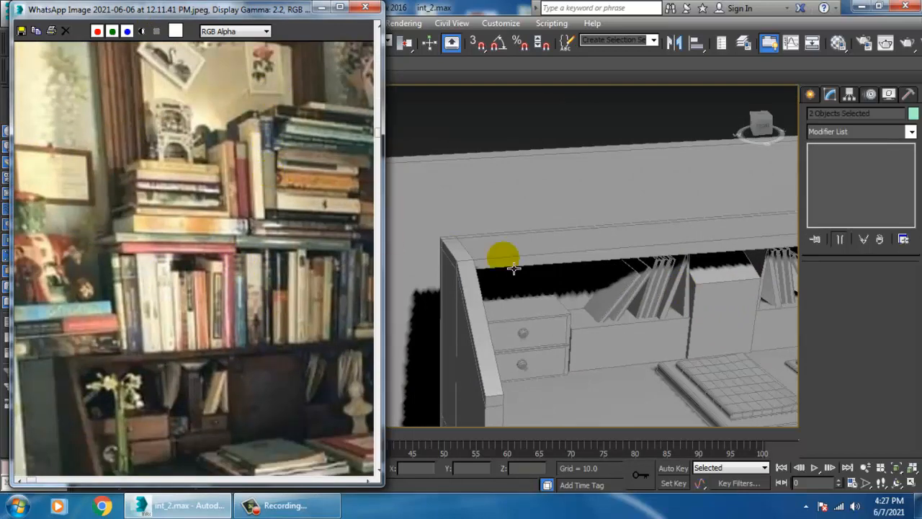
Step: Create a box about 19.1 long, 26.2 wide and 4.6 high over the desk's rear left corner in the top view, with AutoGrid off
left_click(810, 95)
left_click(815, 116)
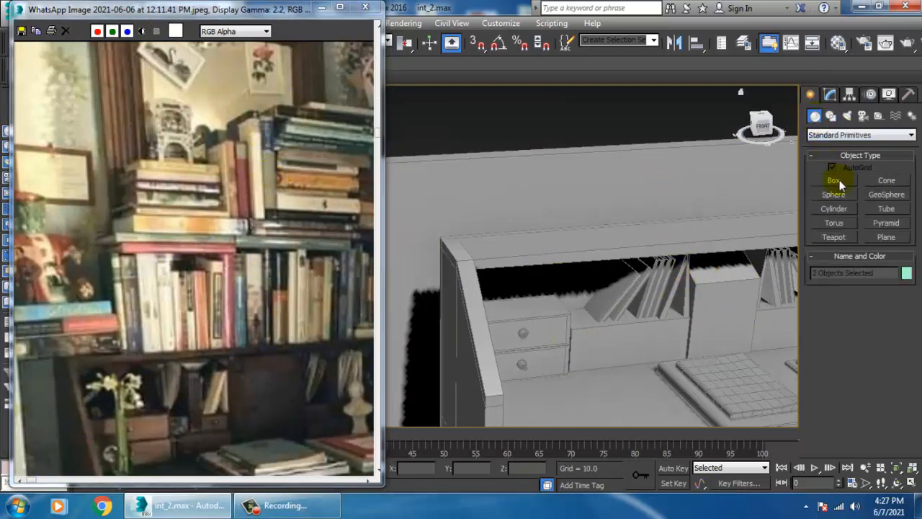
left_click(833, 180)
middle_click_drag(560, 307, 540, 320, "alt")
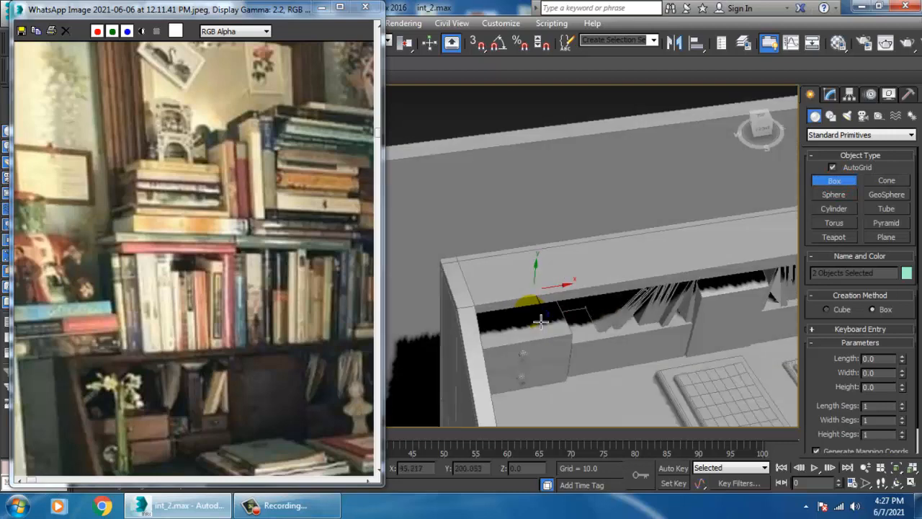
key("alt+w")
middle_click_drag(432, 217, 418, 216)
key("alt+w")
middle_click_drag(483, 201, 565, 189)
scroll(564, 189, "down", 10)
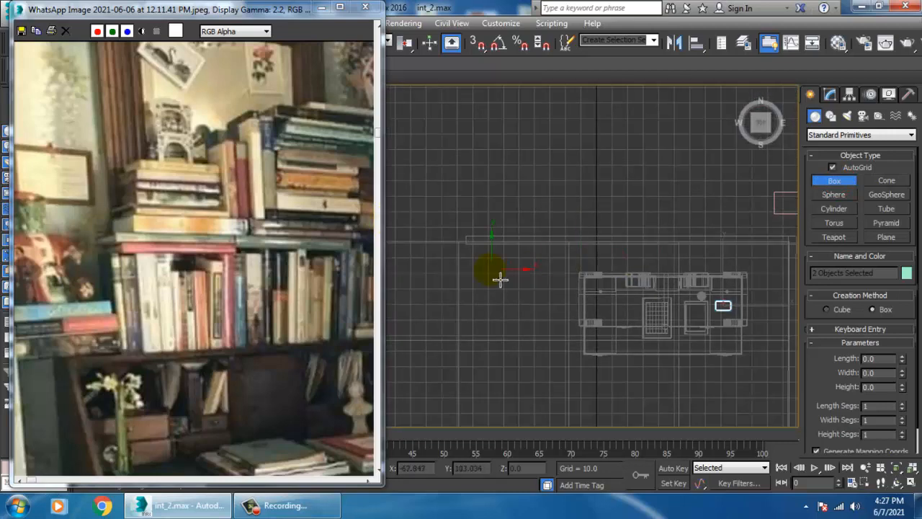
scroll(540, 260, "down", 2)
scroll(609, 288, "up", 6)
scroll(505, 270, "up", 3)
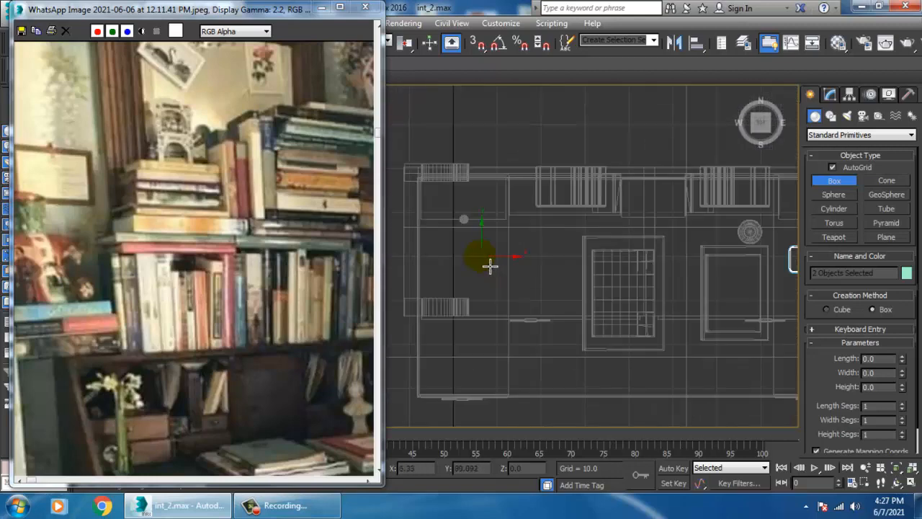
middle_click_drag(477, 247, 514, 274)
scroll(482, 215, "down", 2)
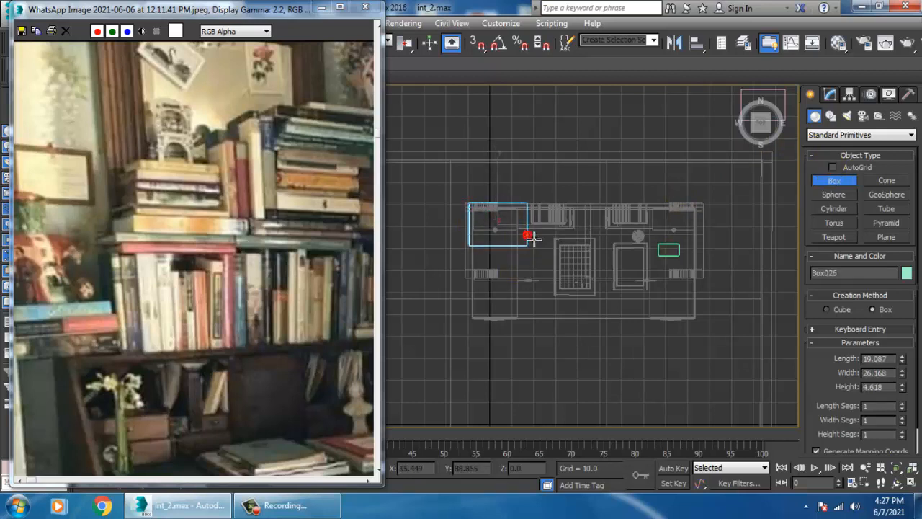
right_click(534, 240)
Step: Raise the new box onto the top of the desk, at a Z position of about 104.765
key("alt+w")
middle_click(647, 317)
key("z")
key("alt+w")
scroll(622, 267, "down", 5)
middle_click_drag(617, 325, 570, 403, "alt")
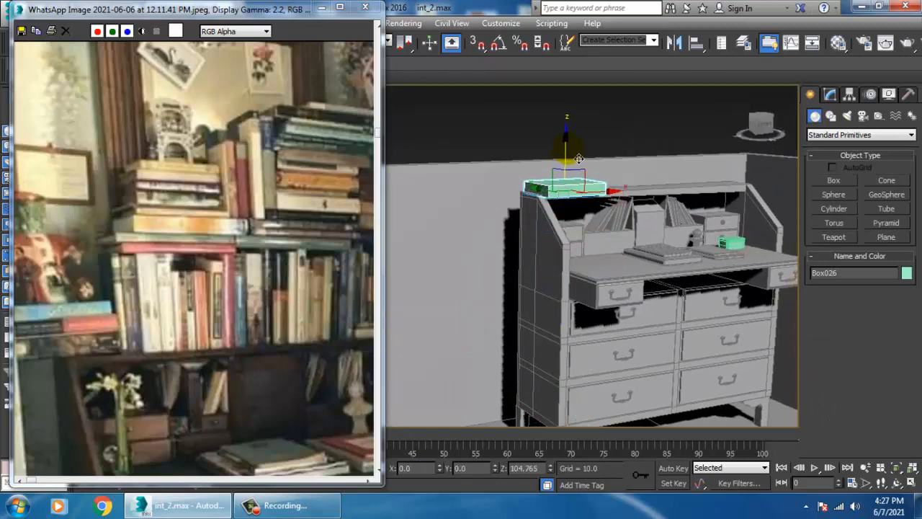
Step: Scale the box down along Y to reduce its depth on top of the desk
key("z")
middle_click_drag(585, 195, 630, 248, "alt")
scroll(628, 245, "down", 5)
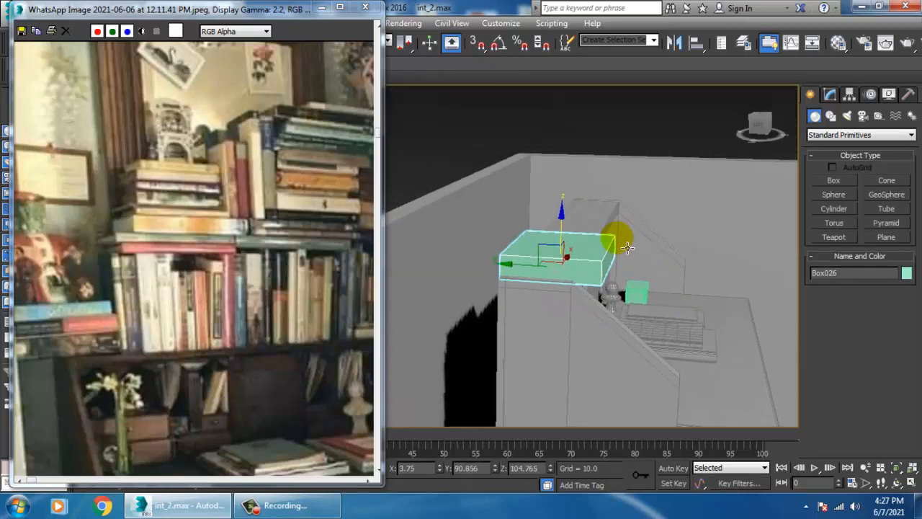
left_click(596, 324)
middle_click_drag(595, 325, 618, 257, "alt")
scroll(594, 266, "up", 3)
left_click(597, 289)
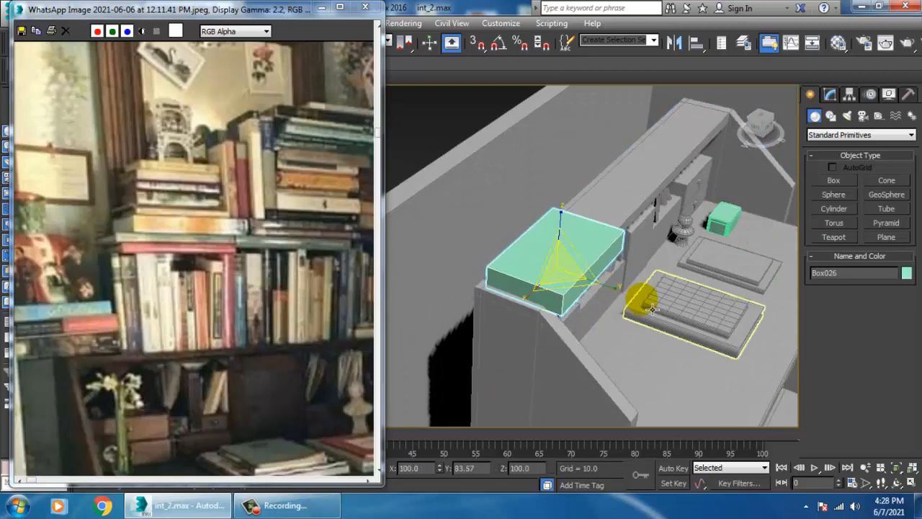
middle_click_drag(642, 299, 577, 310, "alt")
Step: Reposition the box over the desk's upper left corner, at about X 1.936 and Y 94.218
left_click_drag(186, 323, 177, 225)
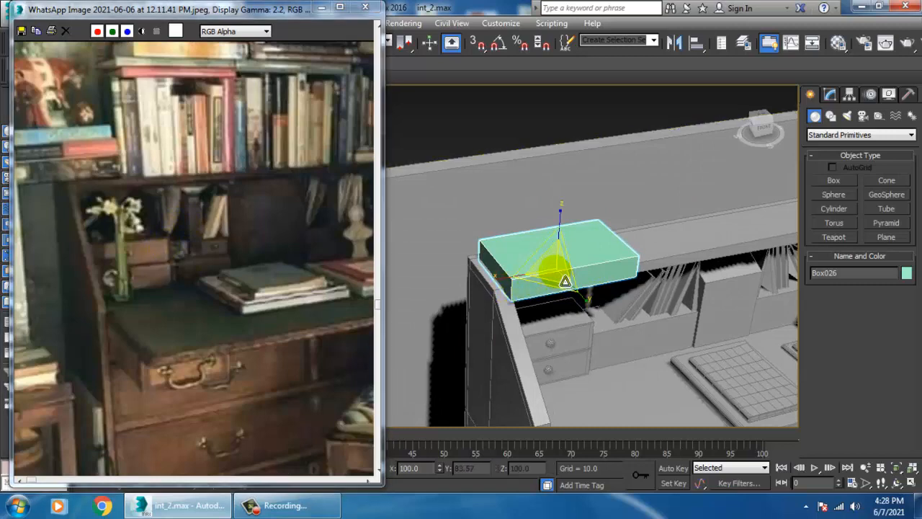
middle_click_drag(564, 278, 539, 265, "alt")
key("w")
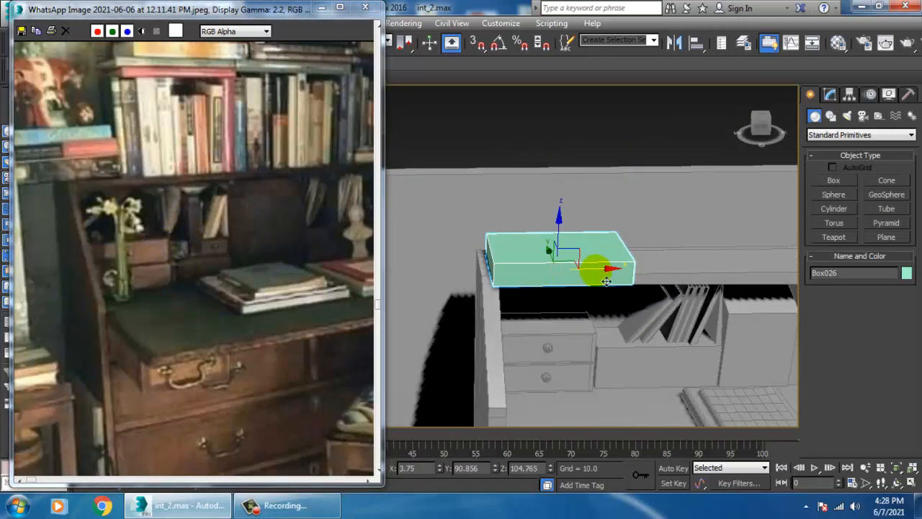
left_click_drag(607, 281, 589, 284)
middle_click_drag(535, 281, 510, 286, "alt")
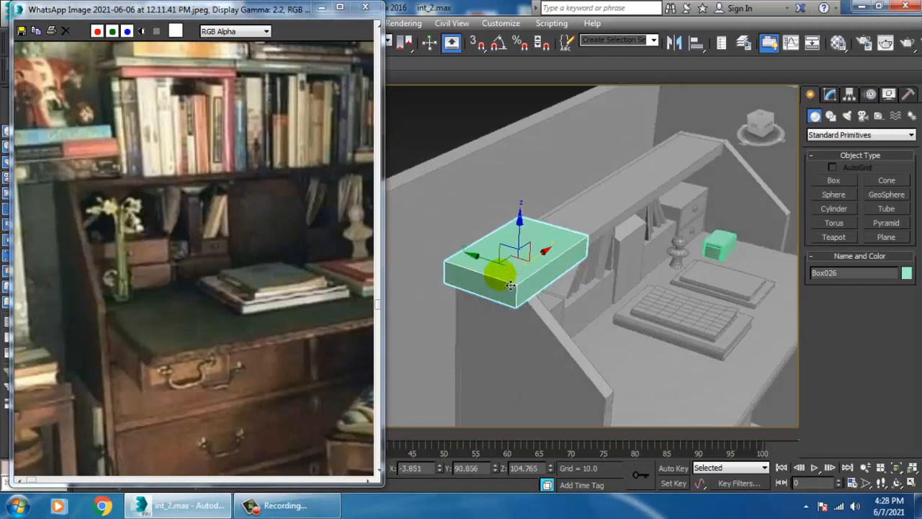
left_click_drag(485, 266, 477, 263)
middle_click_drag(94, 195, 117, 226)
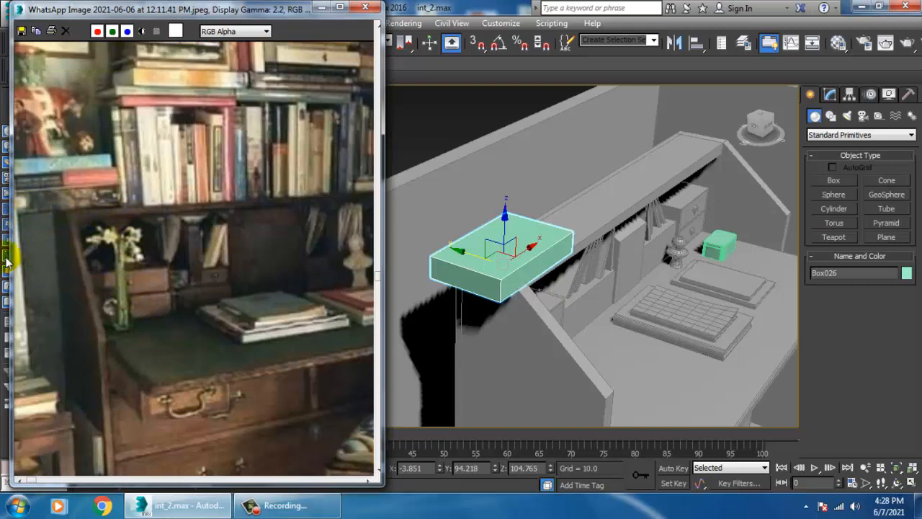
middle_click_drag(679, 237, 605, 213, "alt")
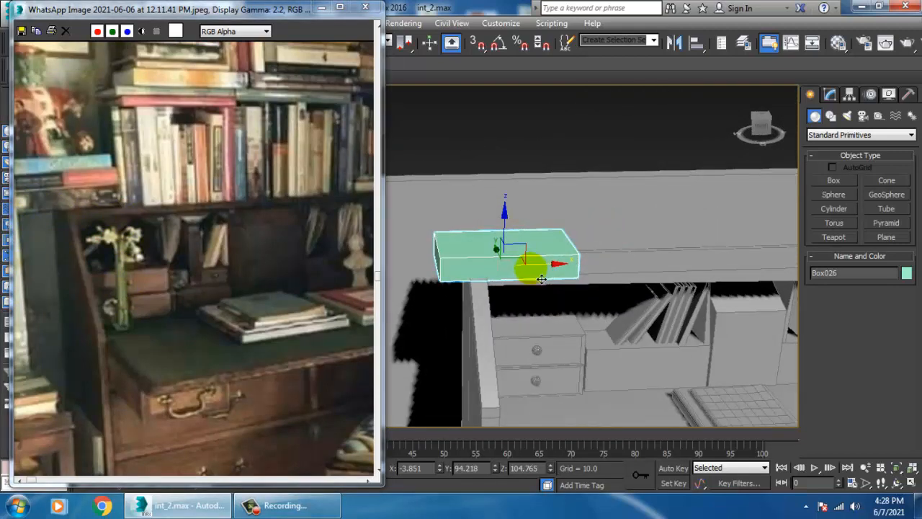
left_click_drag(537, 266, 567, 267)
Step: Scale the box's height to about 68% and adjust its Z position to about 105.133 to seat it on the desk top
key("r")
left_click_drag(535, 206, 538, 228)
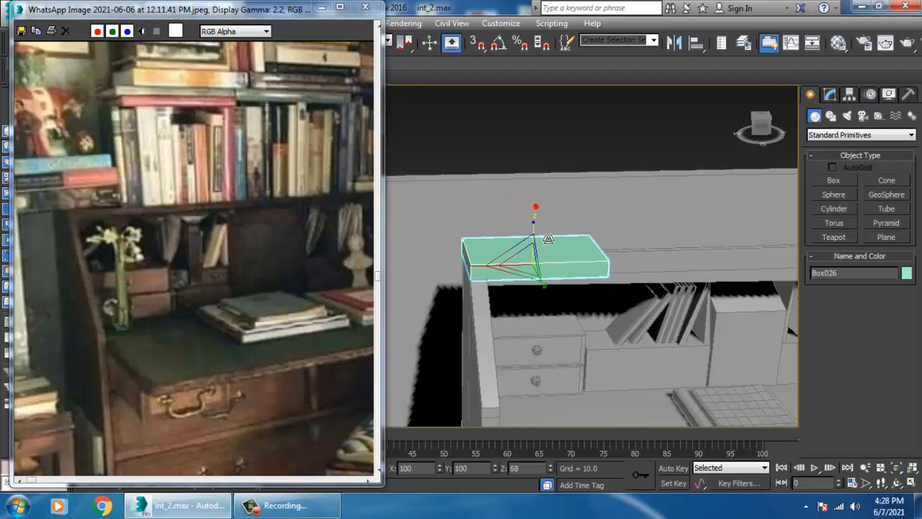
key("w")
mouse_move(518, 265)
middle_mouse_down("alt")
mouse_move(608, 284)
mouse_move(519, 268)
mouse_move(536, 287)
mouse_move(504, 261)
mouse_move(618, 284)
mouse_move(581, 304)
mouse_move(535, 265)
middle_mouse_up("alt")
key("r")
key("w")
left_click_drag(544, 223, 541, 219)
Step: Convert the box on top of the desk to an Editable Poly
right_click(531, 206)
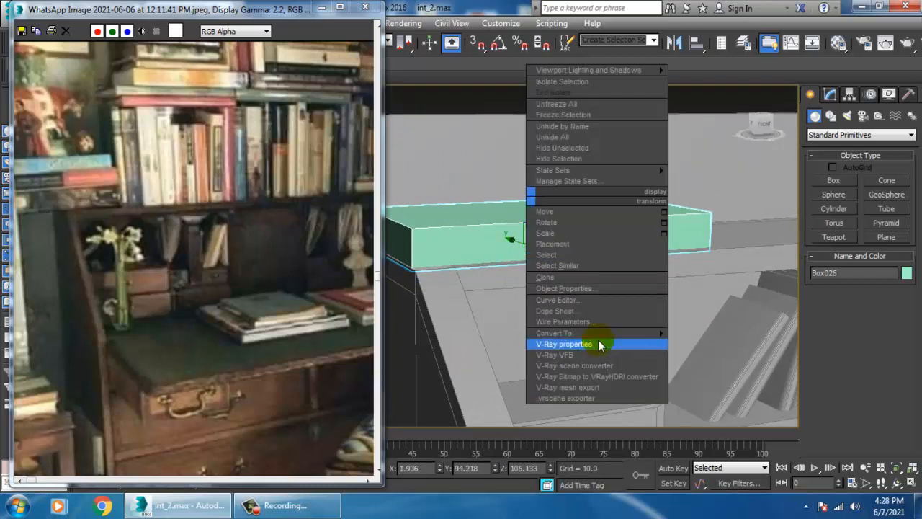
mouse_move(598, 333)
left_click(706, 343)
Step: Try to chamfer the box's long front edges by 1.0 with several segments to round them like a book spine
key("2")
left_click(516, 215)
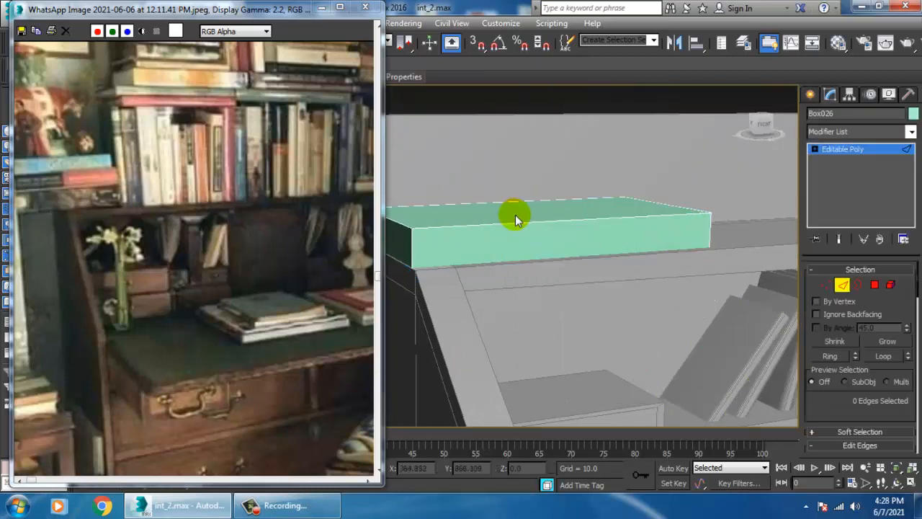
left_click_drag(536, 272, 538, 274)
middle_click_drag(640, 299, 671, 308, "alt")
key("F3")
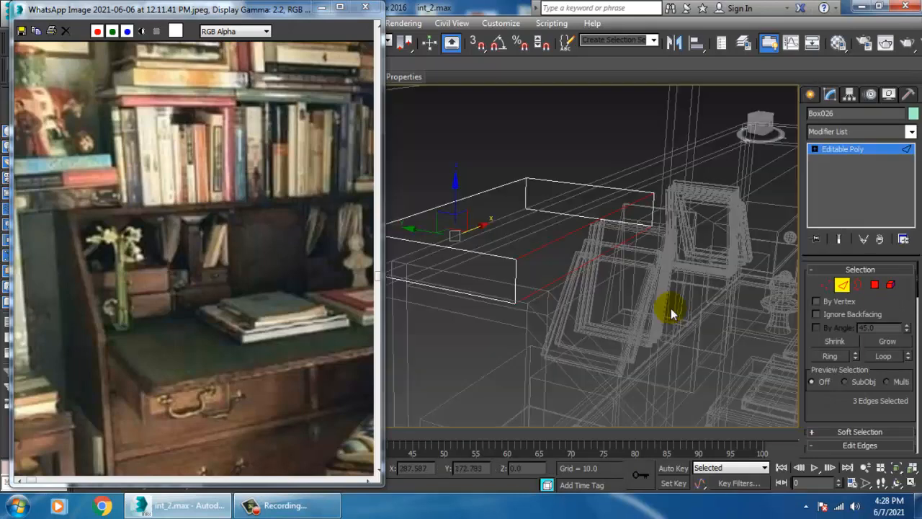
key("F3")
scroll(843, 425, "down", 5)
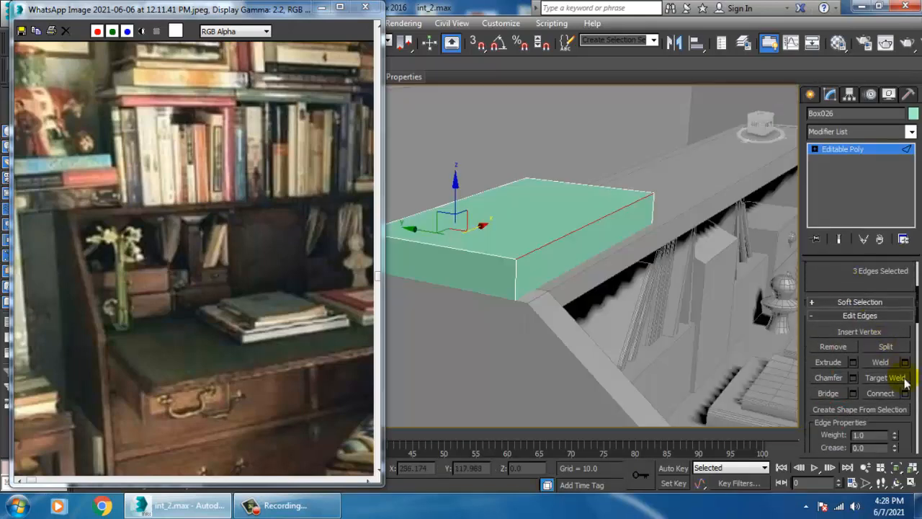
left_click(852, 378)
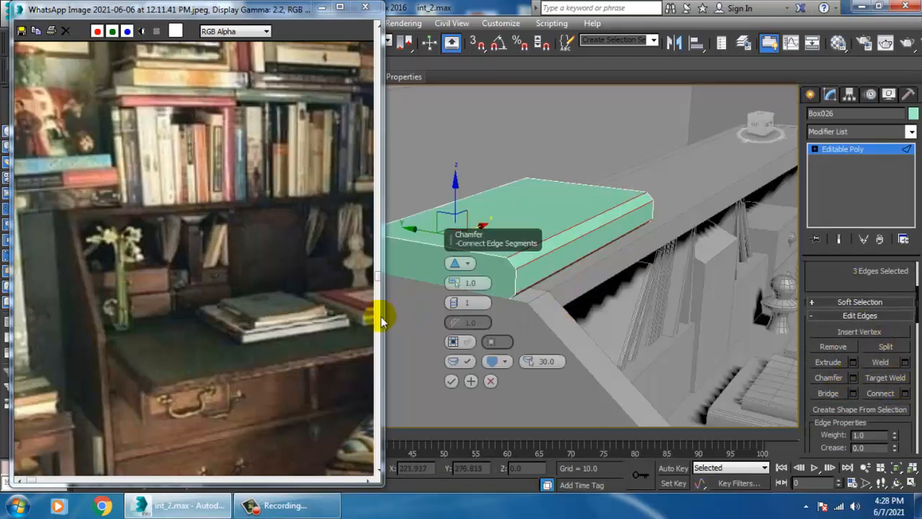
left_click_drag(459, 304, 458, 292)
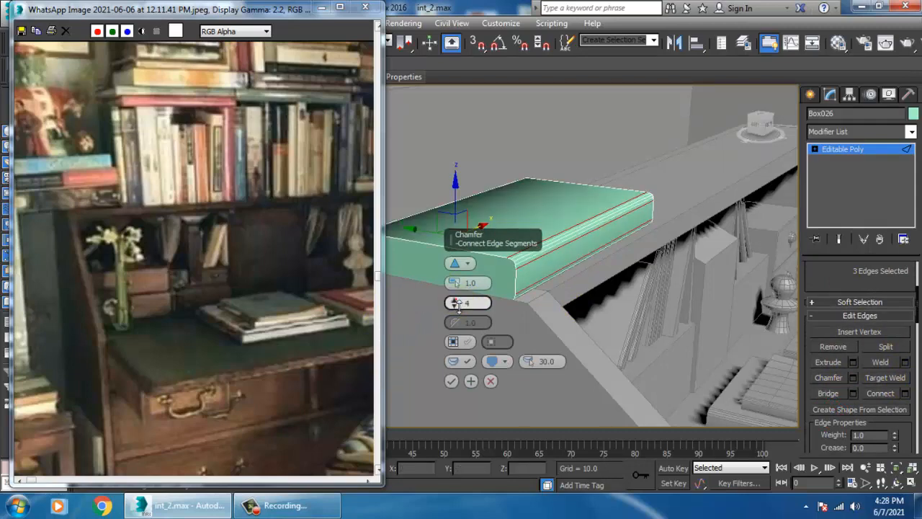
left_click(451, 382)
middle_click_drag(450, 382, 617, 312, "alt")
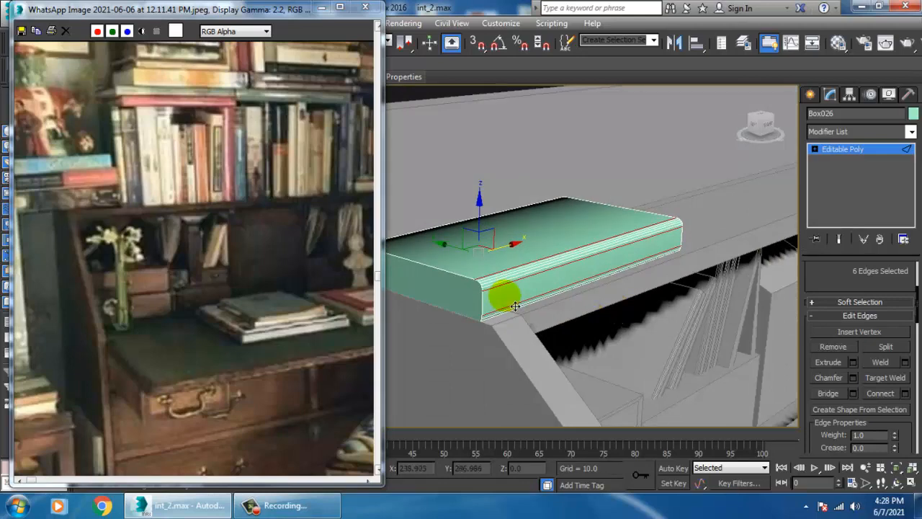
Step: Try to inset the box's two end faces and back face as one group by 1.0
key("4")
left_click(462, 307)
middle_click_drag(462, 307, 663, 293, "alt")
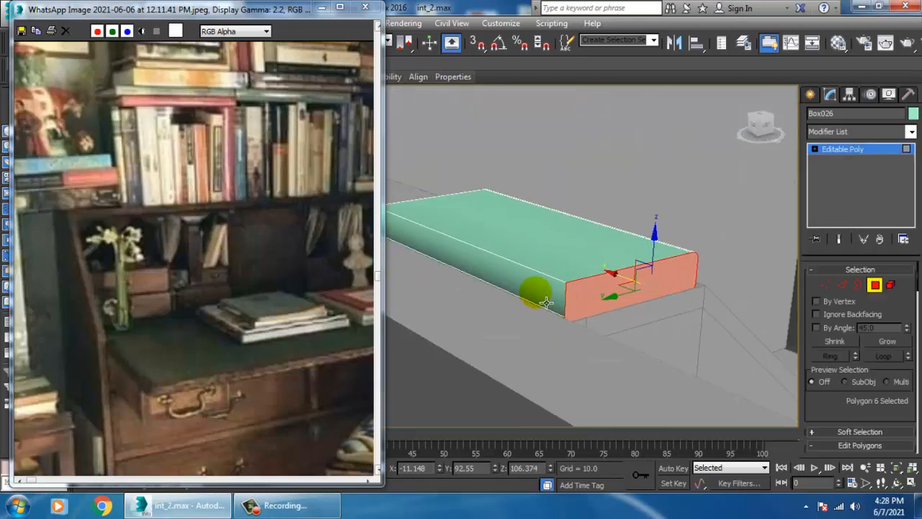
left_click(536, 293, "ctrl")
middle_click_drag(711, 246, 577, 295, "alt")
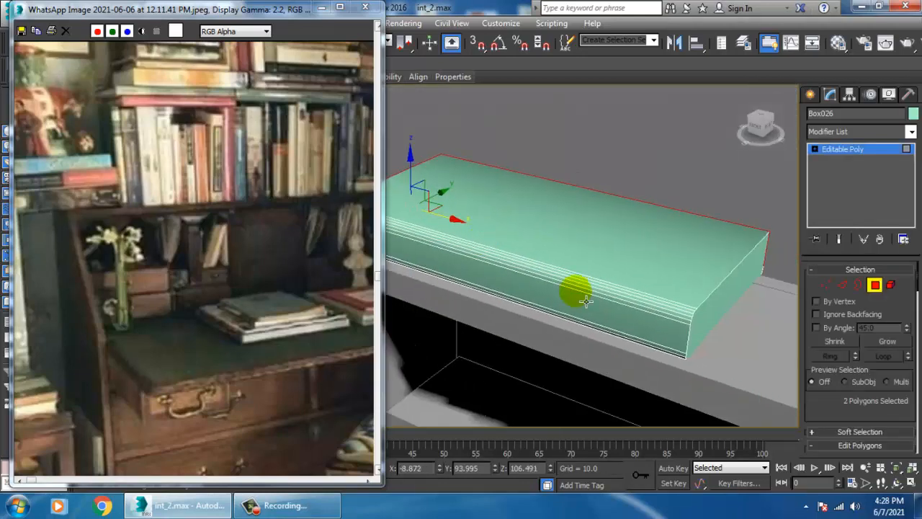
left_click(715, 315, "ctrl")
left_click_drag(861, 431, 848, 346)
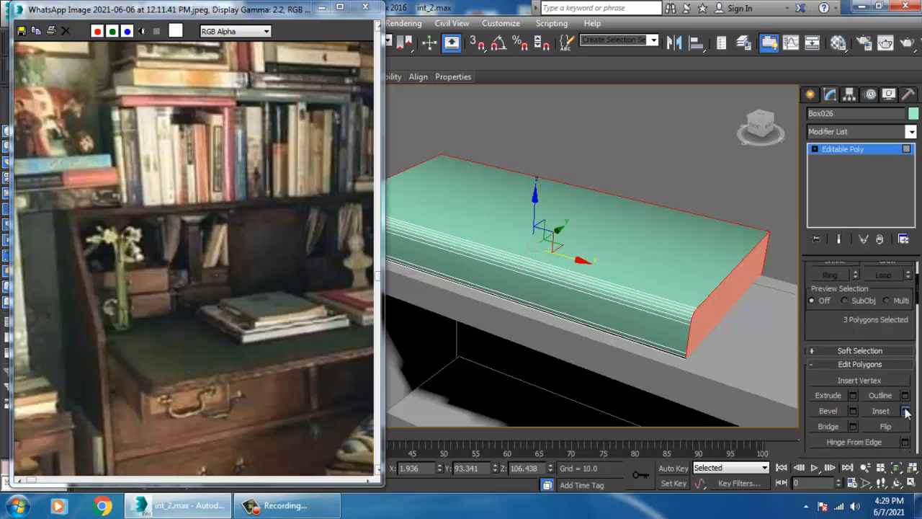
left_click(906, 411)
middle_click_drag(592, 305, 547, 286, "alt")
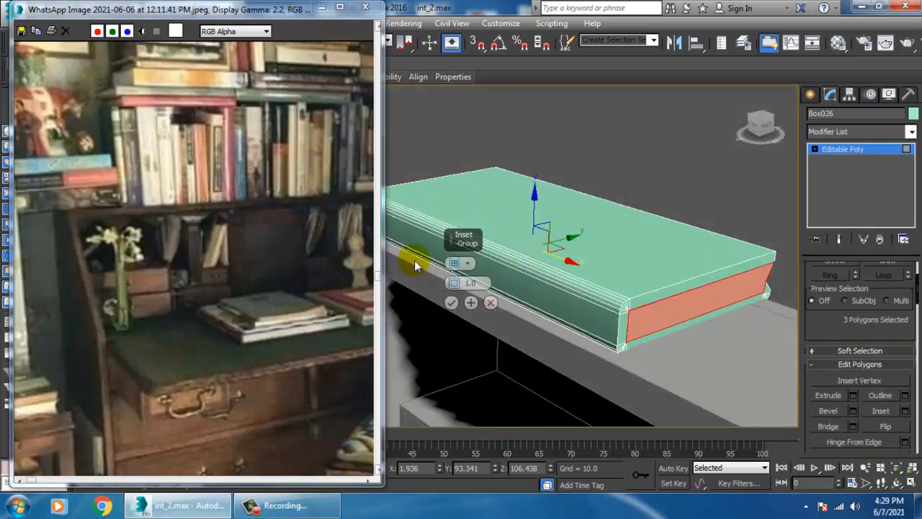
left_click(490, 303)
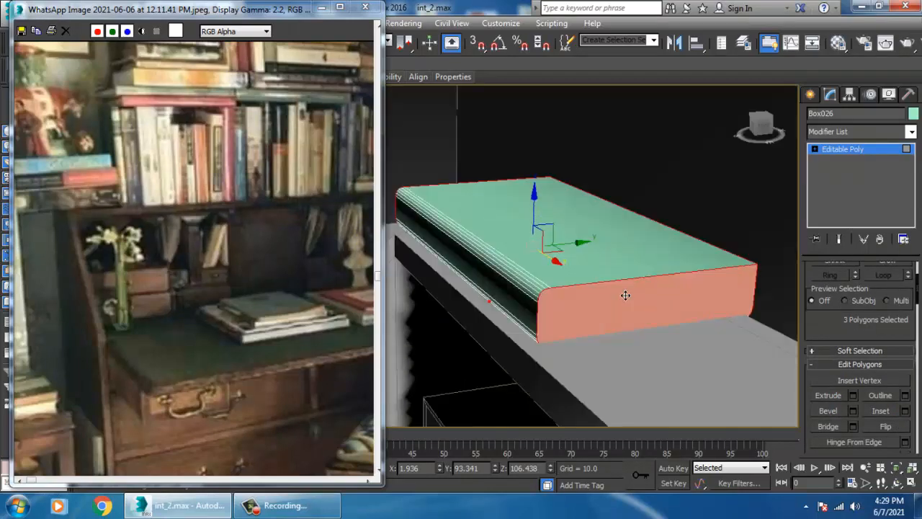
middle_click_drag(624, 293, 678, 264, "alt")
Step: Undo the face selections and the edge chamfer to restore the plain box
key("F3")
key("ctrl+z")
key("ctrl+z")
key("ctrl+z")
key("ctrl+z")
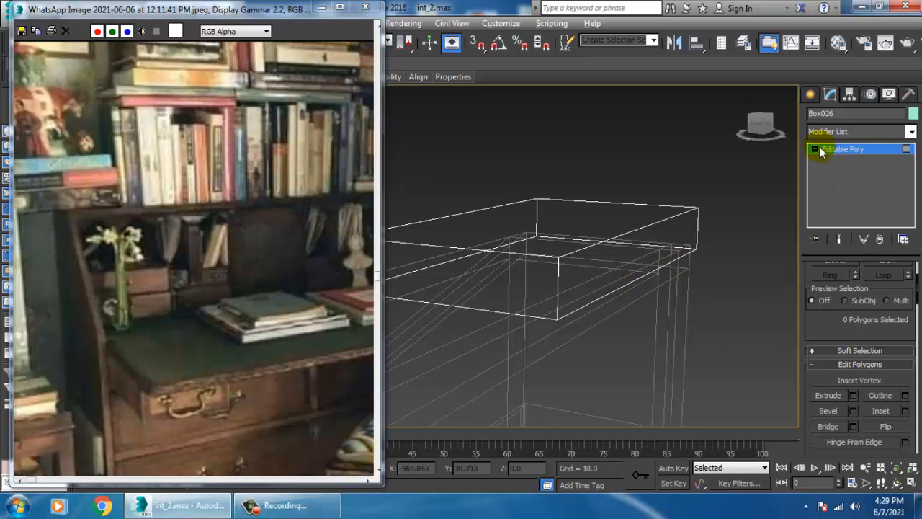
Step: Chamfer only the box's two long front edges by 1.0 with 5 segments to round the book spine
key("2")
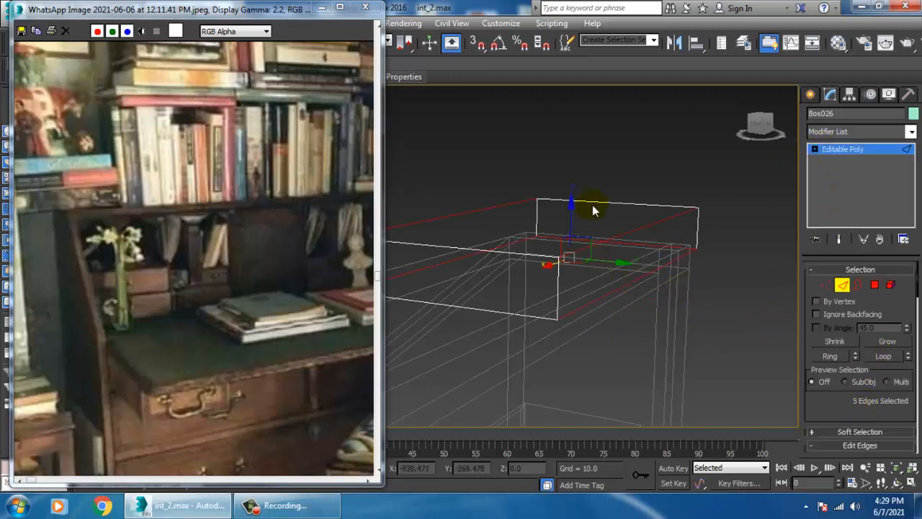
key("ctrl+z")
left_click_drag(883, 411, 893, 236)
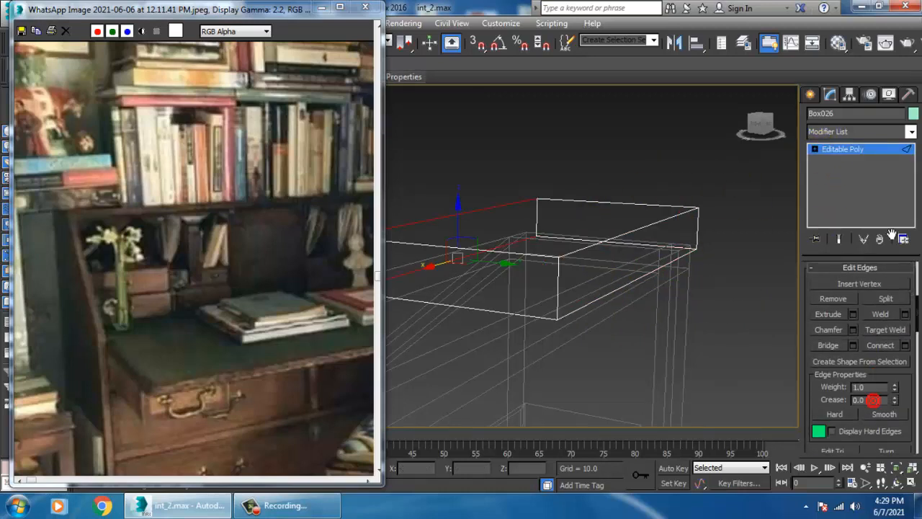
left_click(852, 330)
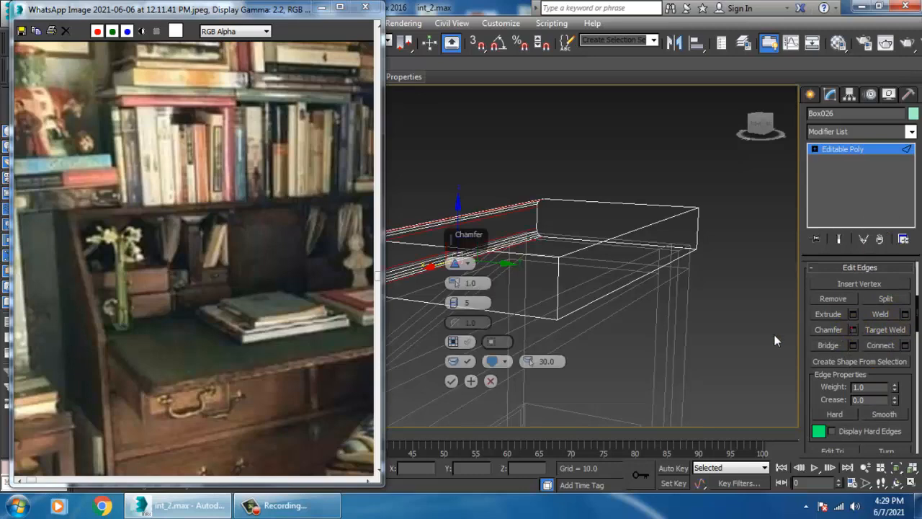
left_click(453, 381)
middle_click_drag(571, 329, 597, 336, "alt")
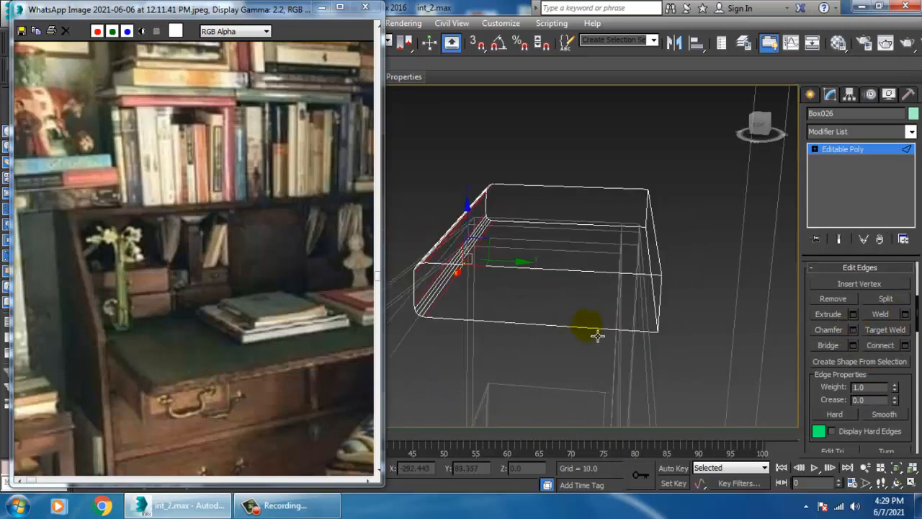
Step: Inset the box's two end faces and back face as one group by a small amount to outline the page block
key("4")
left_click(581, 301)
left_click(596, 310)
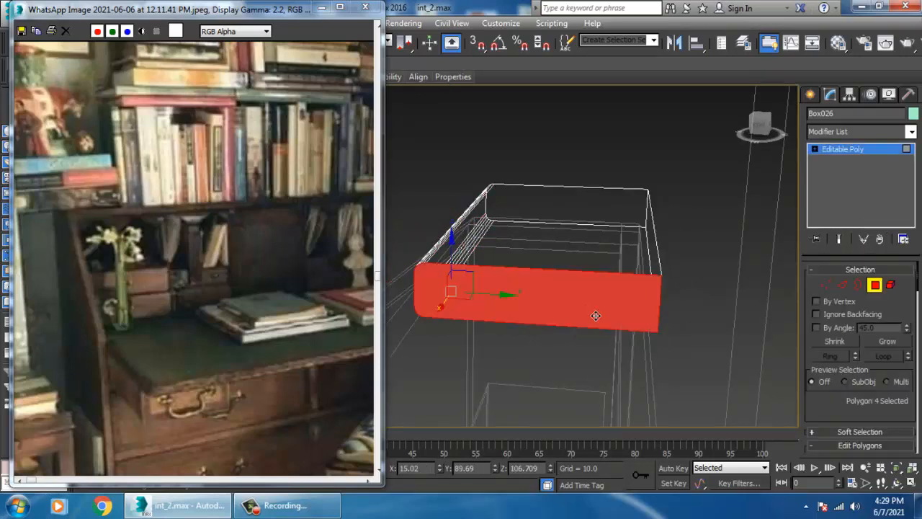
middle_click_drag(596, 315, 651, 349, "alt")
left_click(697, 328, "ctrl")
middle_click_drag(700, 329, 586, 352, "alt")
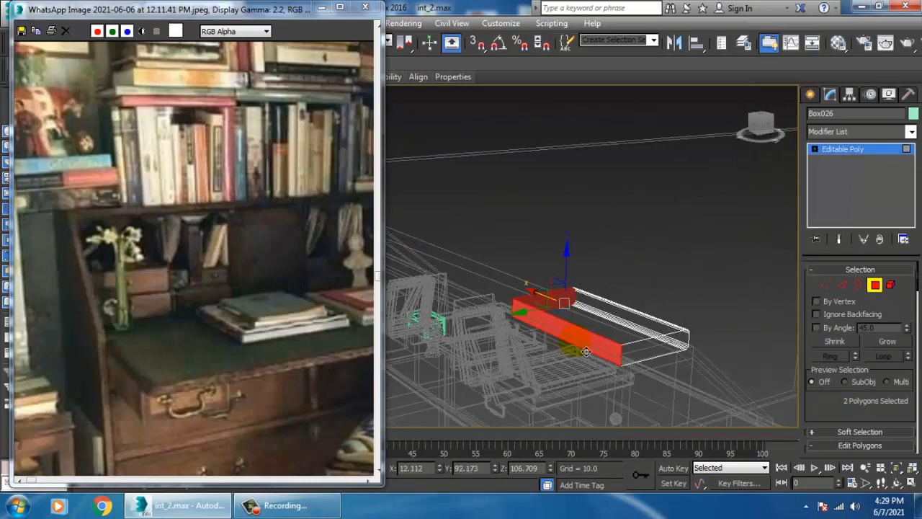
left_click(654, 351, "ctrl")
middle_click_drag(655, 352, 591, 369, "alt")
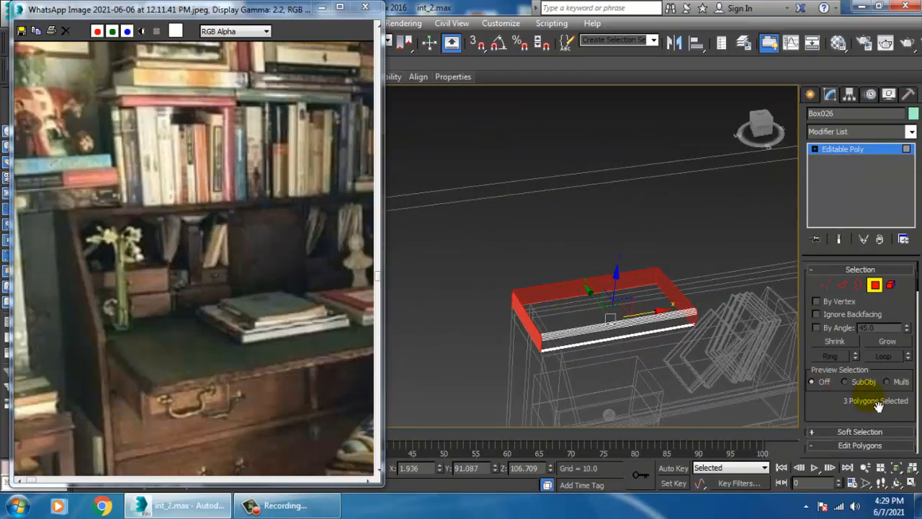
left_click_drag(870, 428, 882, 308)
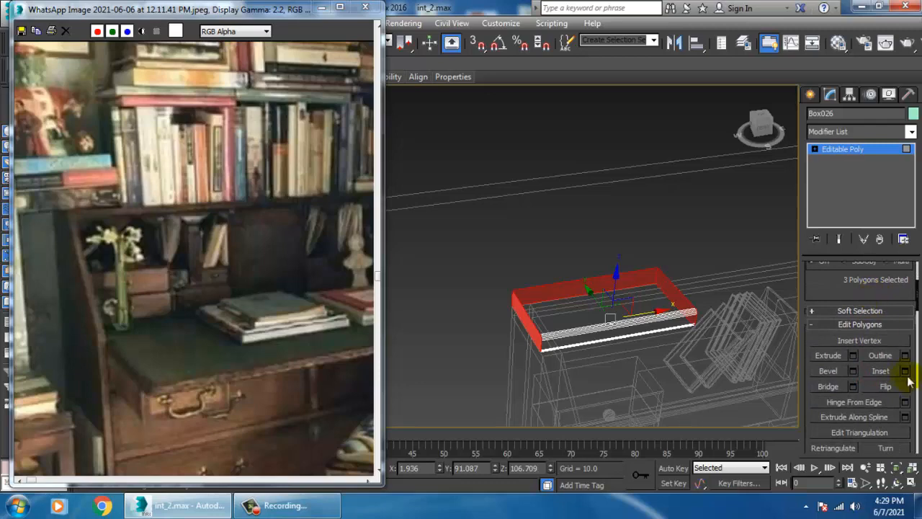
middle_click_drag(632, 245, 597, 307, "alt")
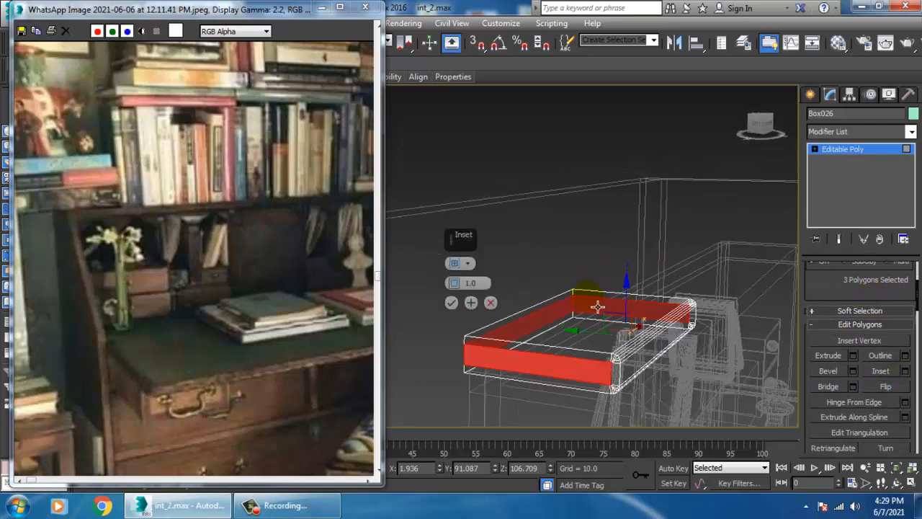
scroll(569, 325, "up", 4)
left_click_drag(454, 284, 462, 289)
left_click(452, 303)
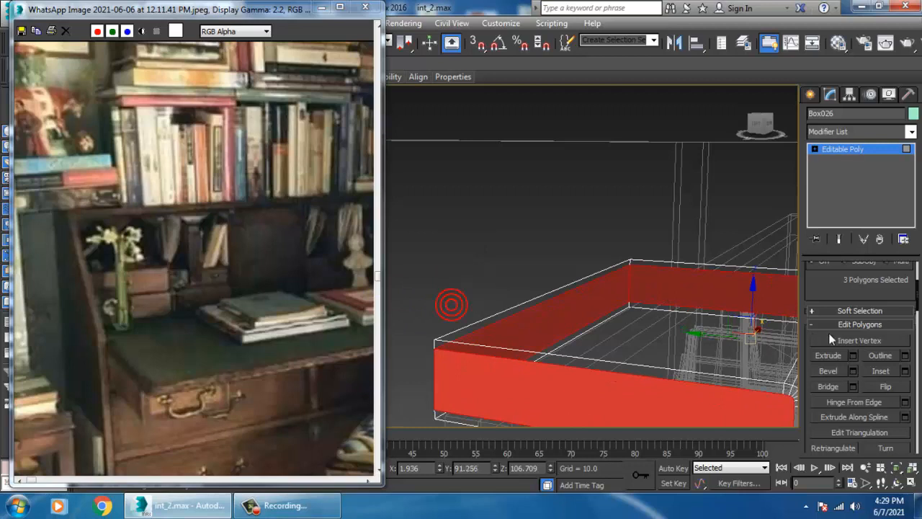
Step: Extrude the inset end and back faces inward along local normals by -0.454 to recess the pages between the covers
left_click(853, 356)
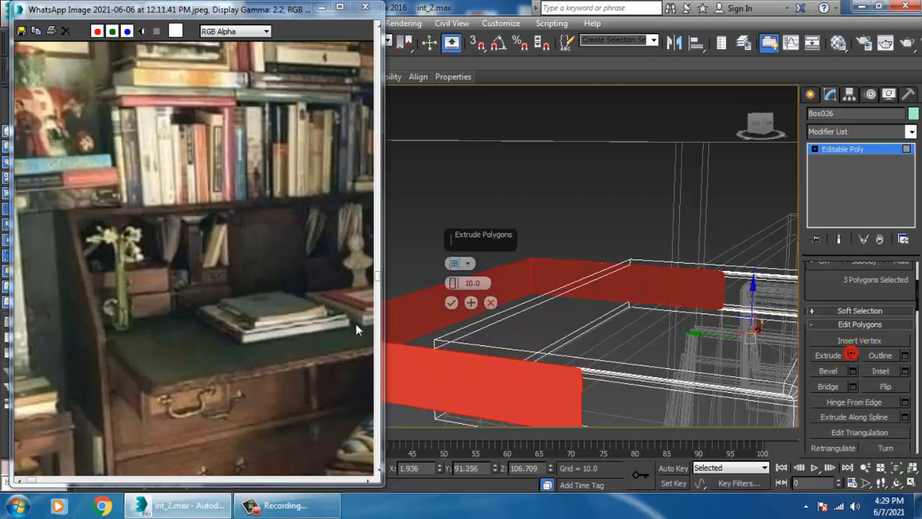
left_click(465, 264)
left_click(508, 286)
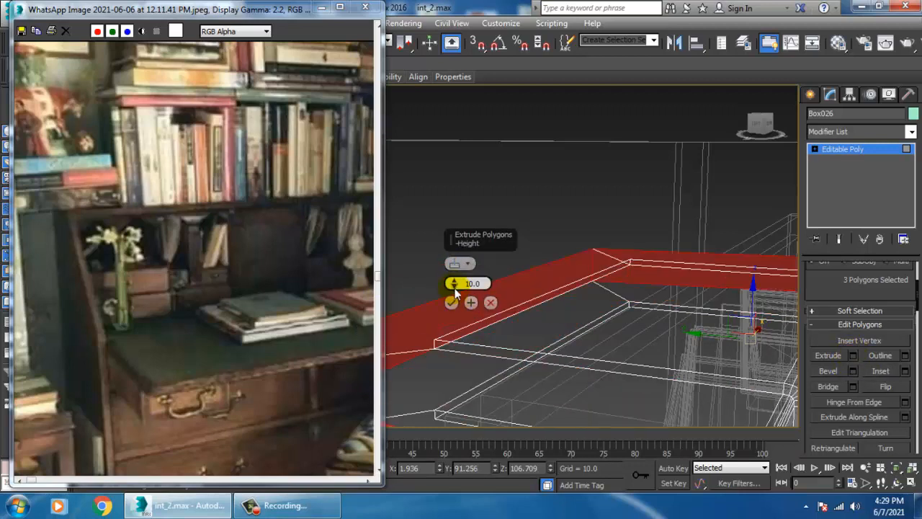
left_click_drag(454, 288, 477, 336)
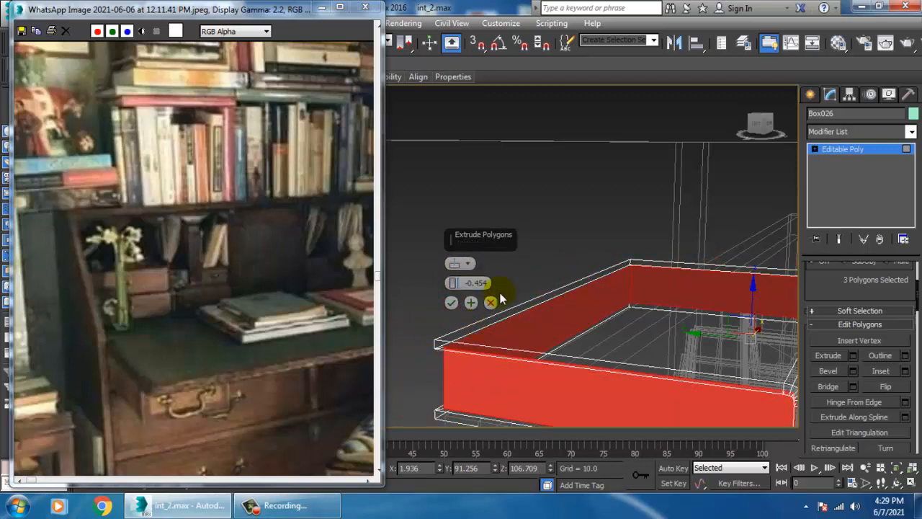
left_click(452, 299)
key("F3")
scroll(651, 315, "down", 4)
middle_click_drag(651, 305, 641, 310, "alt")
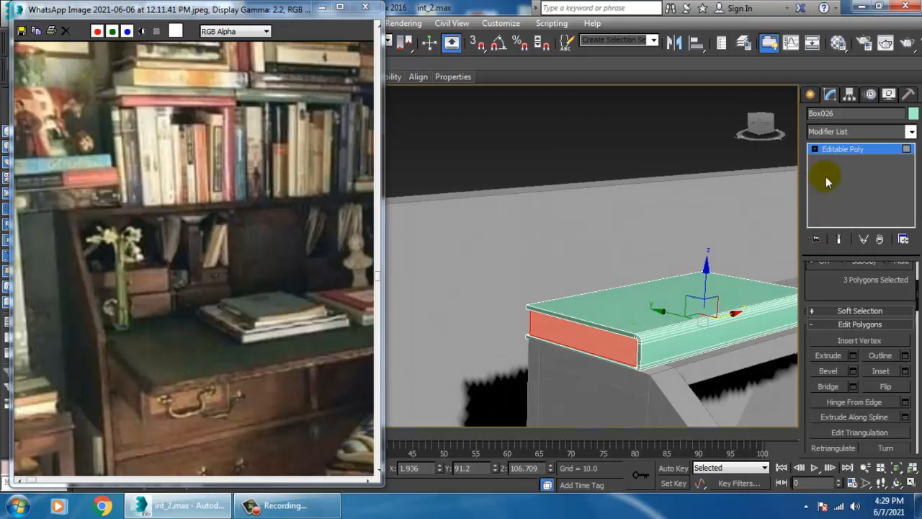
Step: Shorten the book by moving the vertices at its right end about -5.4 along X
left_click(843, 154)
scroll(690, 313, "down", 5)
key("1")
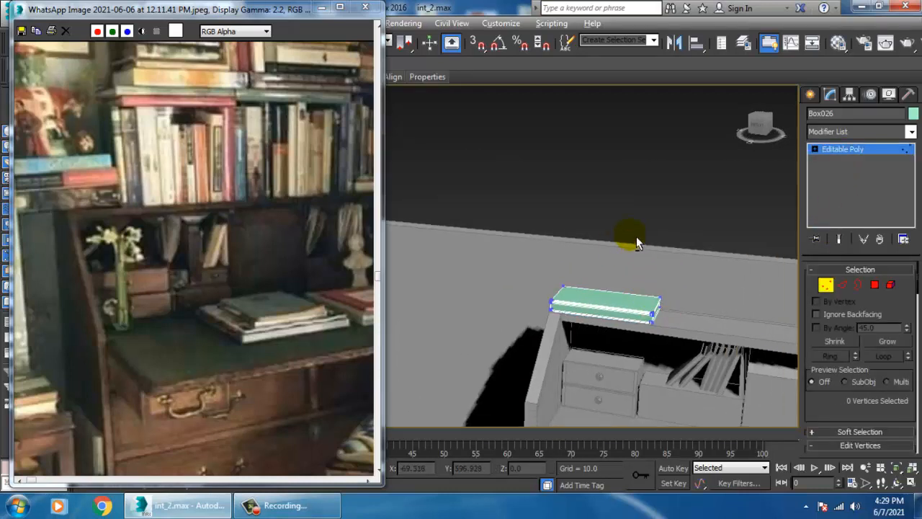
key("ctrl+a")
scroll(672, 298, "up", 3)
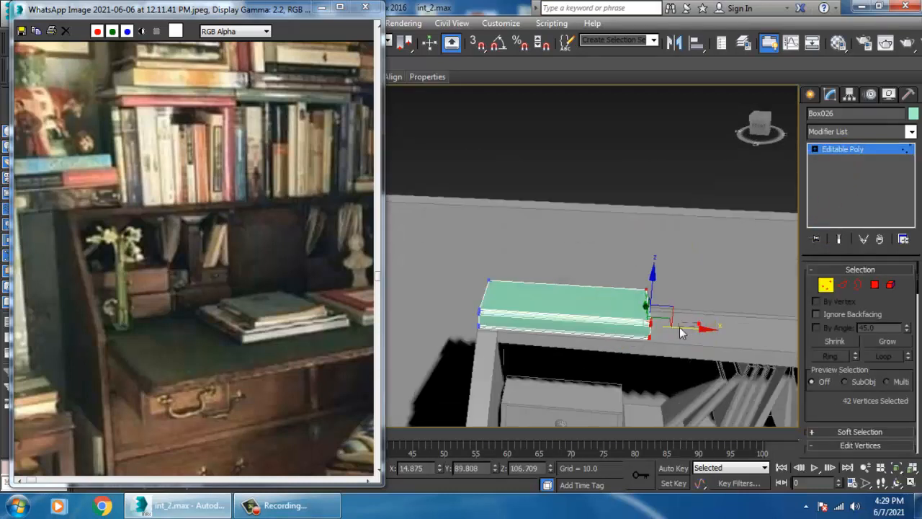
left_click_drag(690, 337, 666, 340)
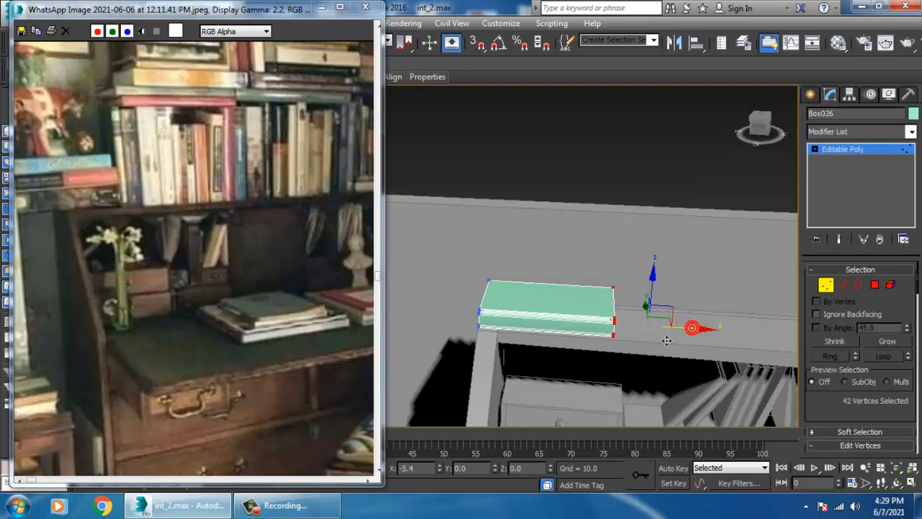
left_click(846, 149)
Step: Clone the book straight up onto the first one, at about Z 108.439
scroll(598, 269, "up", 6)
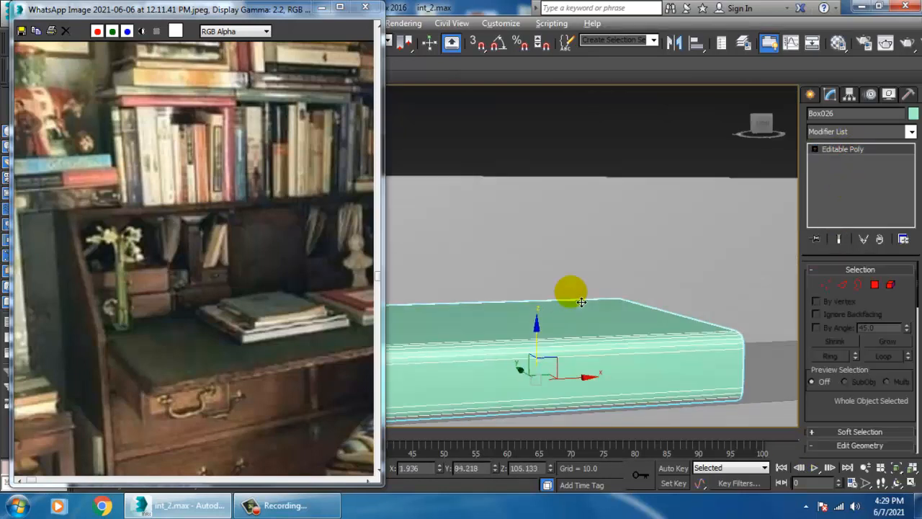
scroll(582, 301, "down", 4)
mouse_move(614, 301)
left_mouse_down()
mouse_move(612, 243)
mouse_move(614, 254)
left_mouse_up()
left_click(462, 308)
Step: Thin the upper book by lowering its top vertices and shorten it by moving its right-end vertices to about X 8.327
key("alt+w")
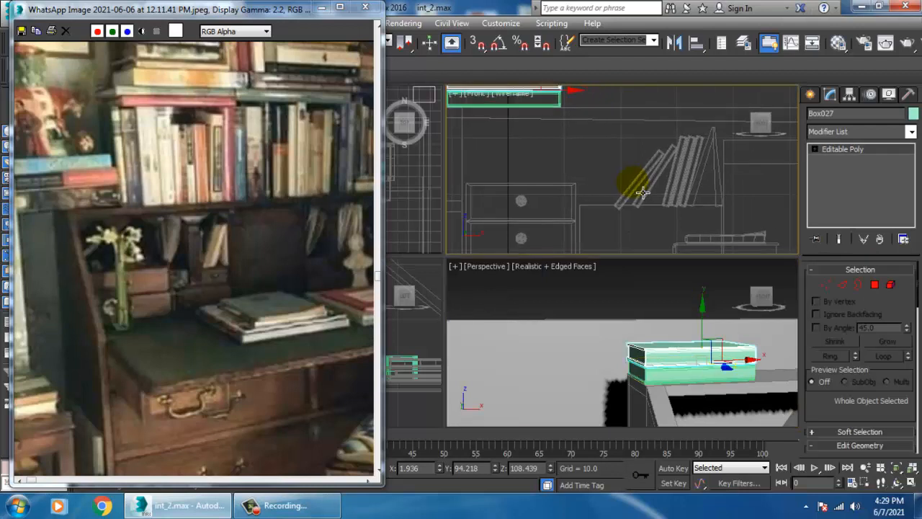
key("1")
middle_click_drag(600, 162, 652, 221)
key("alt+w")
middle_click_drag(565, 184, 660, 214)
scroll(661, 214, "down", 2)
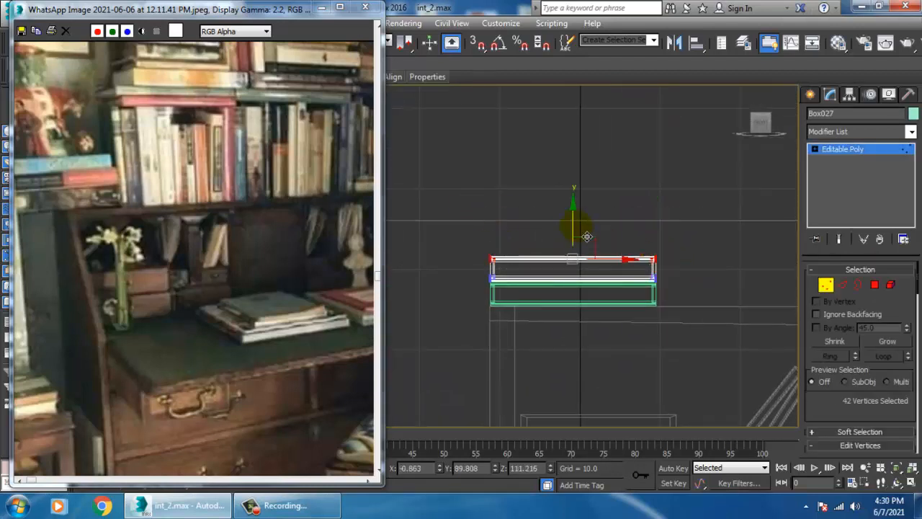
left_click_drag(587, 236, 702, 312)
left_click(847, 149)
key("1")
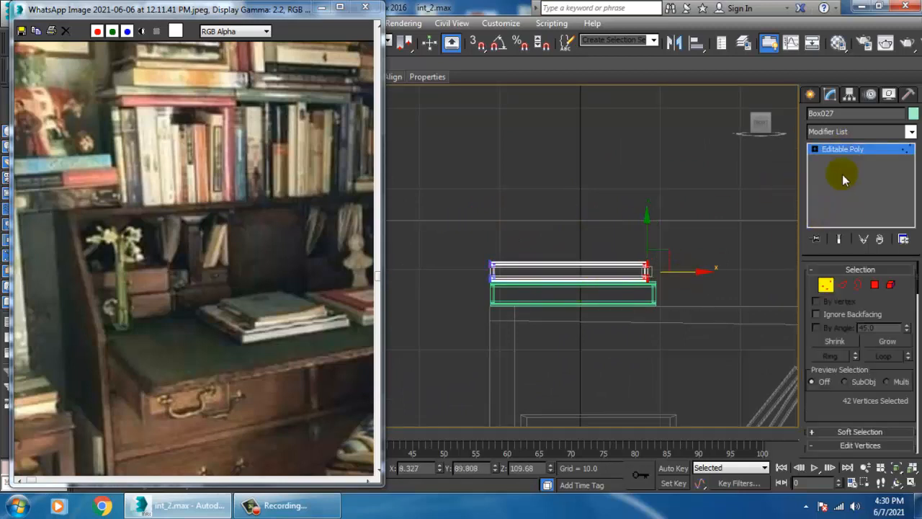
left_click(842, 149)
Step: Clone the second book straight up to about Z 110.724 as the third book of the stack
middle_click_drag(576, 273, 613, 290)
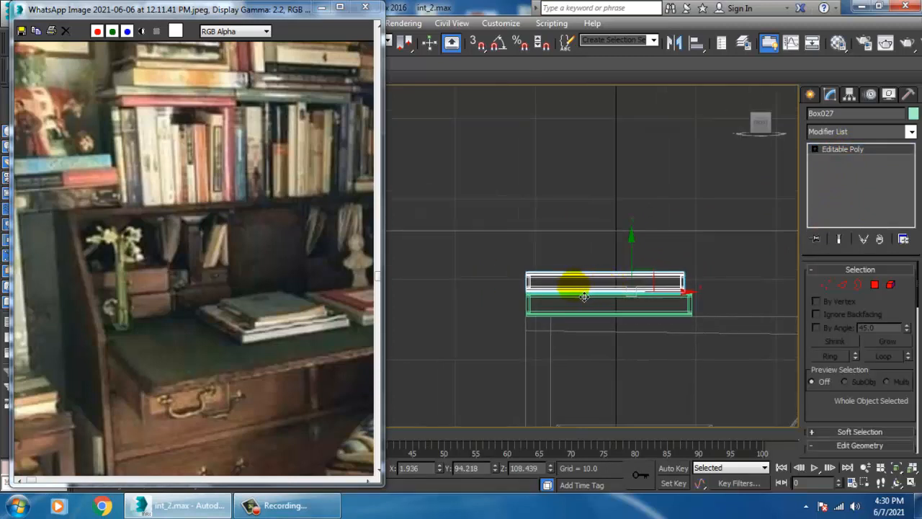
left_click_drag(640, 259, 652, 239, "shift")
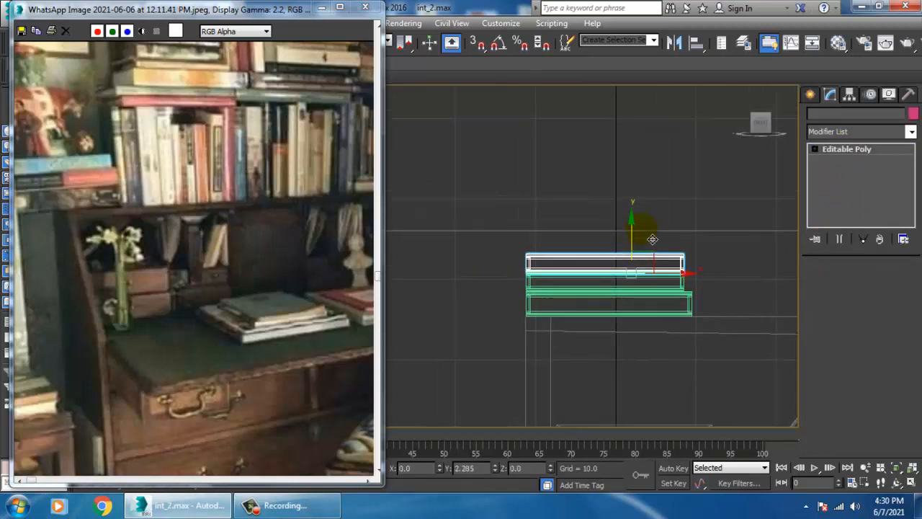
left_click(460, 311)
key("alt+w")
right_click(662, 352)
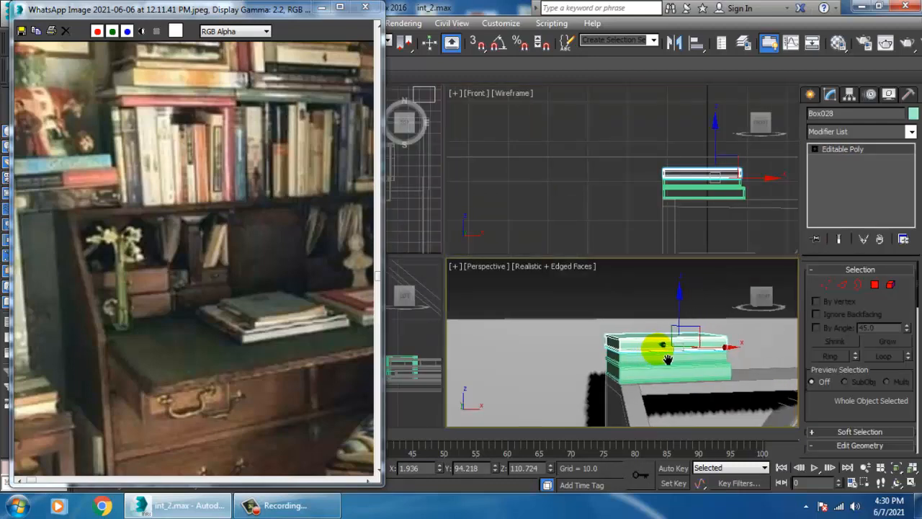
key("alt+w")
mouse_move(657, 287)
middle_mouse_down("alt")
mouse_move(675, 310)
mouse_move(613, 305)
mouse_move(634, 292)
mouse_move(568, 334)
mouse_move(552, 329)
mouse_move(566, 319)
middle_mouse_up("alt")
key("alt+w")
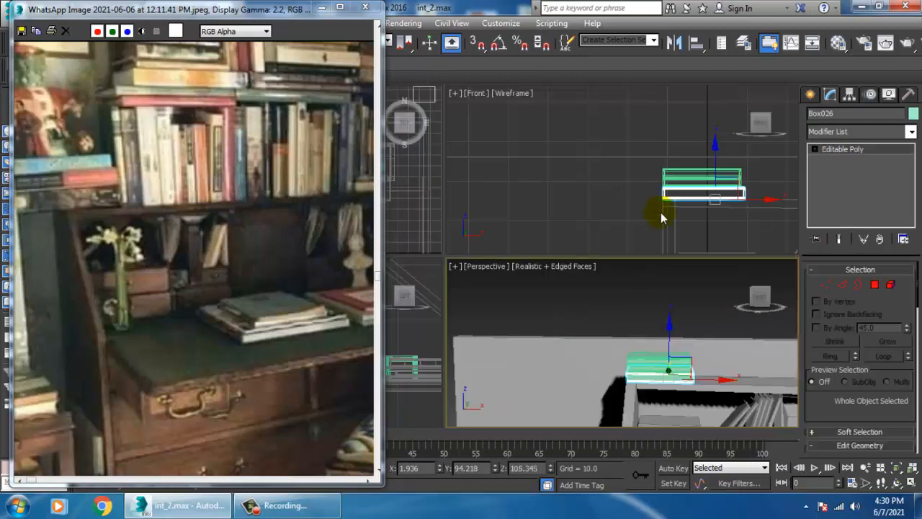
Step: Clone the bottom book rotated 90 degrees with angle snap, and stand the copy beside the stack at about X 9.59, Z 112.599
right_click(611, 221)
key("alt+w")
middle_click_drag(668, 214, 646, 193)
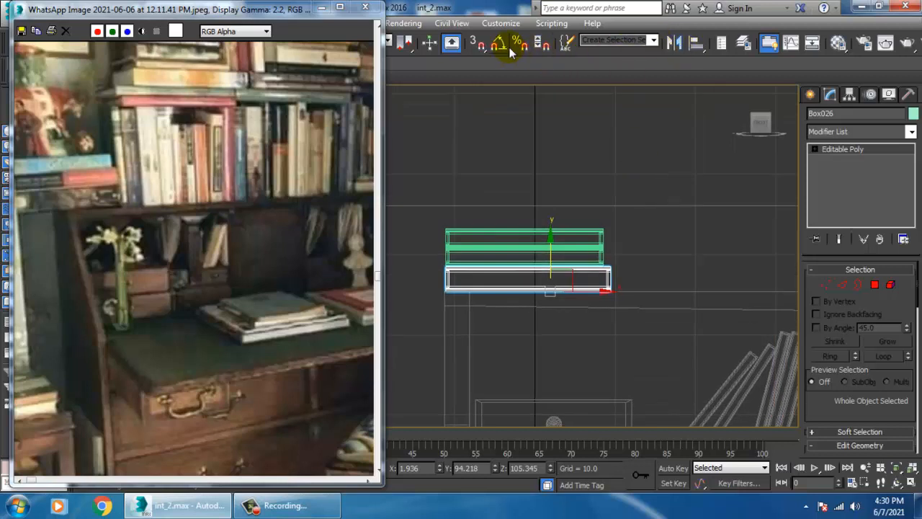
key("e")
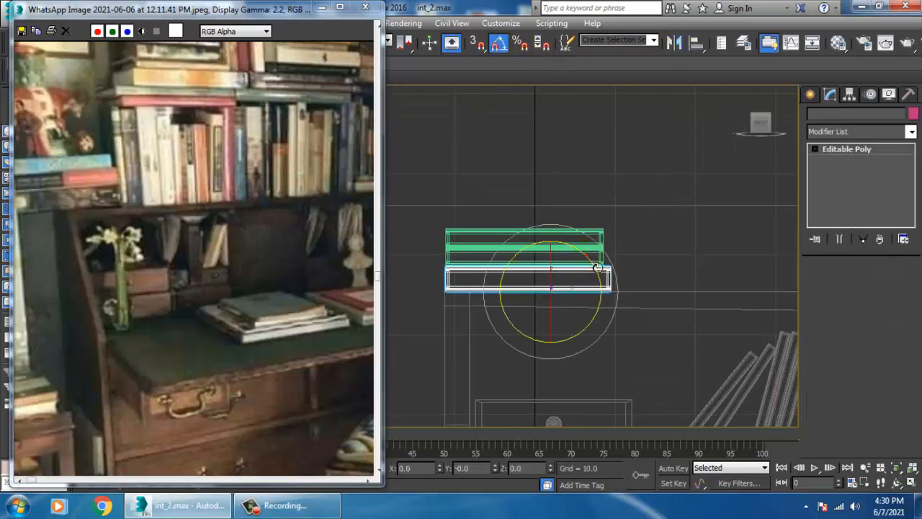
left_click_drag(599, 267, 598, 265, "shift")
left_click(478, 309)
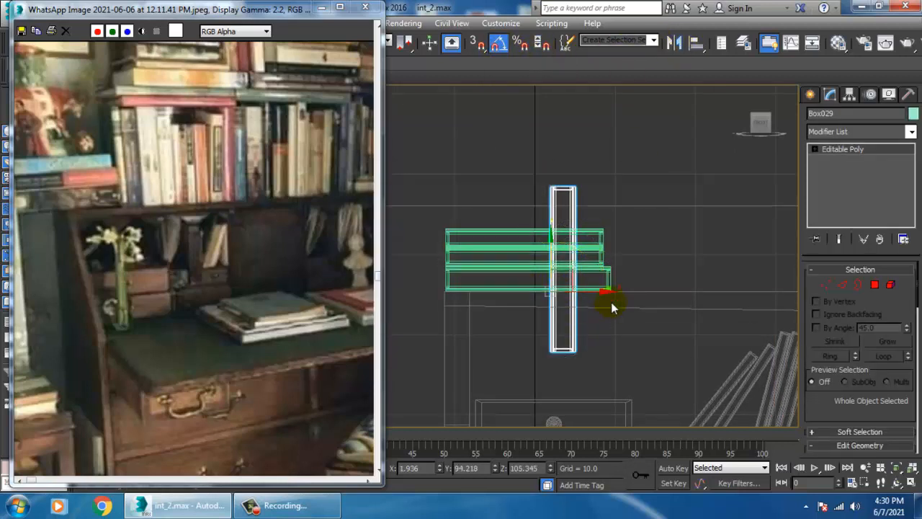
left_click_drag(606, 305, 668, 304)
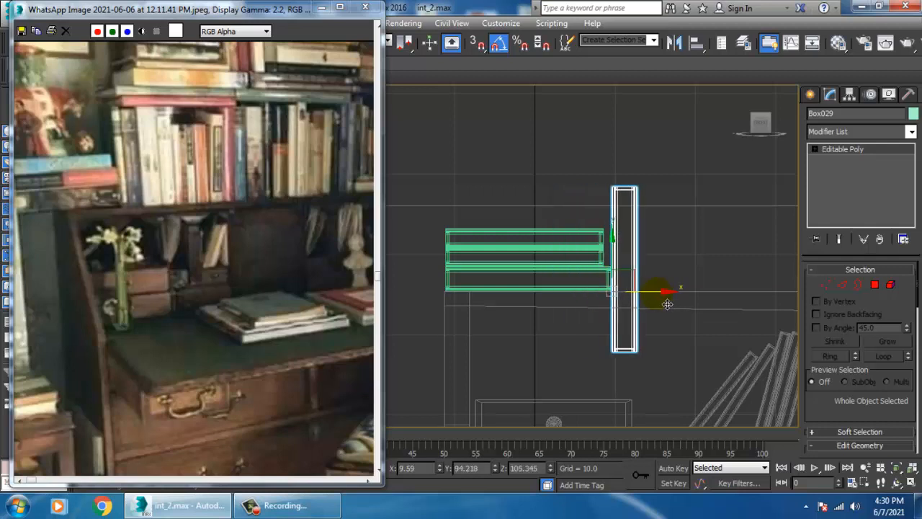
left_click_drag(625, 268, 625, 204)
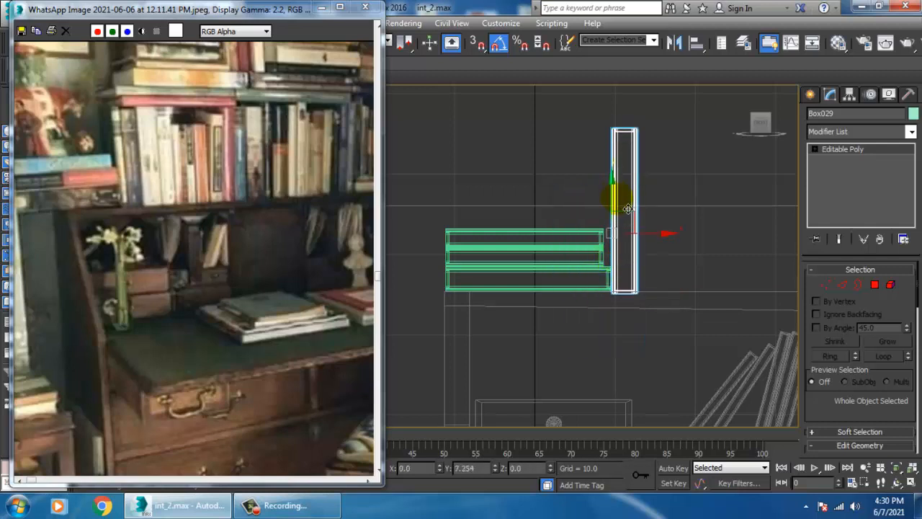
Step: Thin the upright book by moving its right-side vertices about -0.775 along X and shorten it by lowering its top vertices about 3.394
middle_click_drag(659, 242, 634, 252)
key("1")
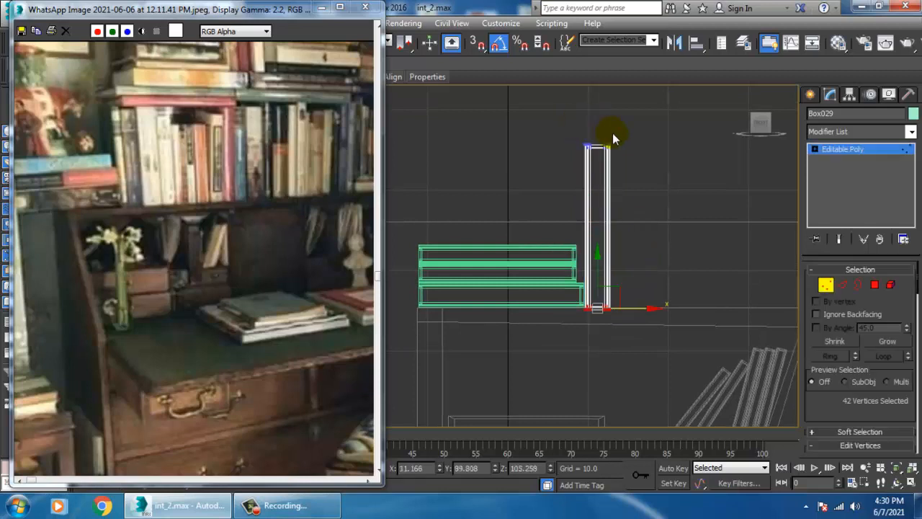
left_click_drag(676, 308, 677, 311)
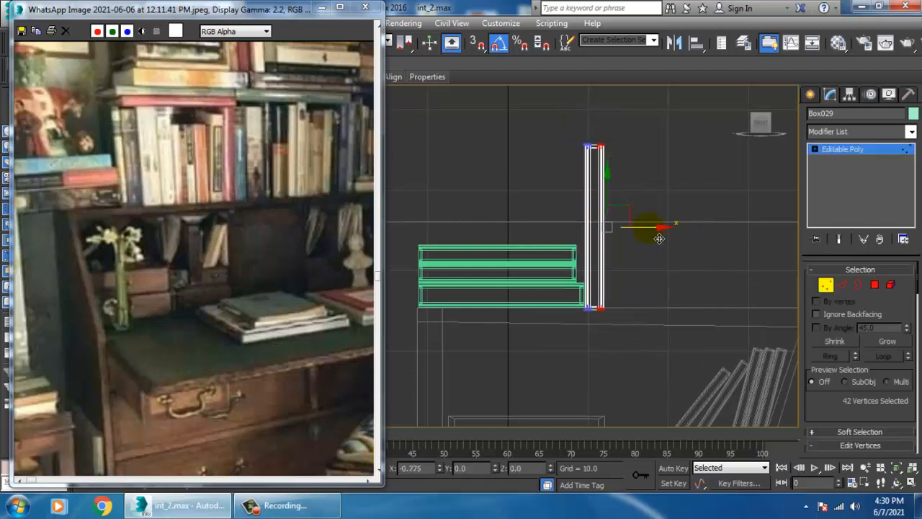
left_click_drag(521, 107, 648, 194)
left_click_drag(616, 129, 619, 155)
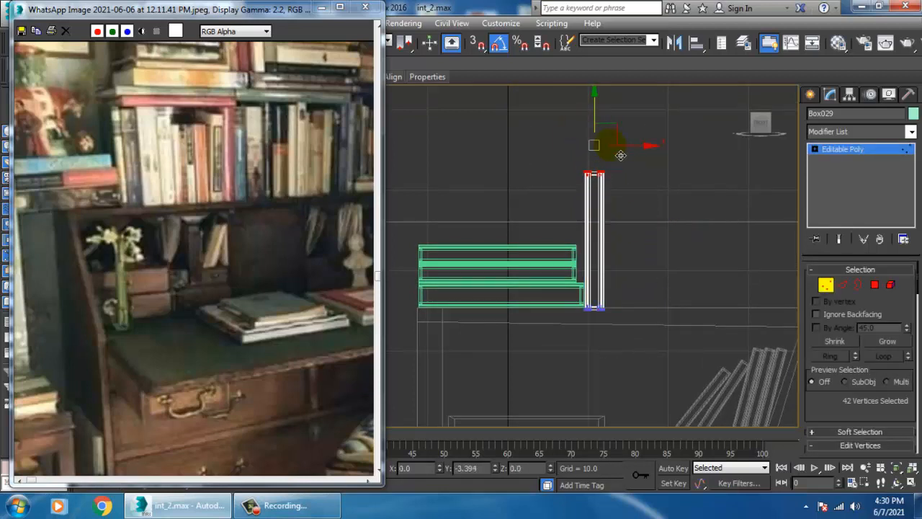
left_click(829, 149)
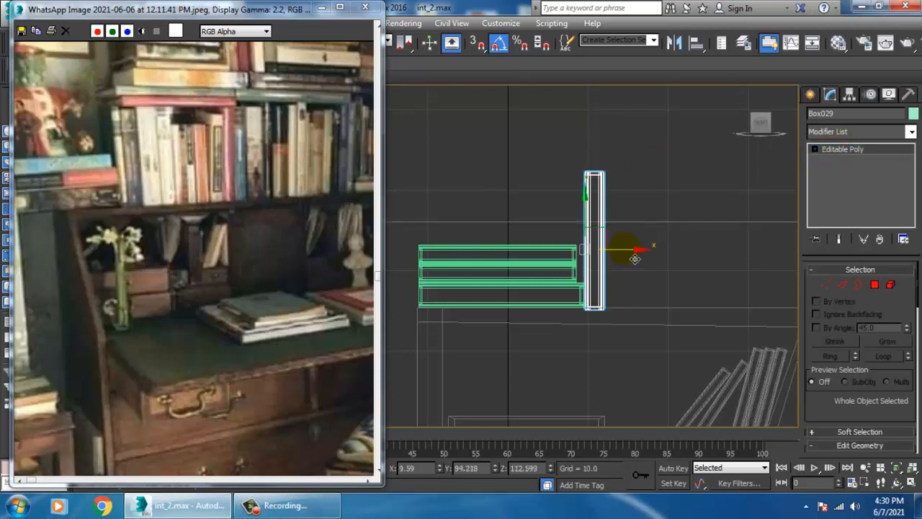
Step: Clone the upright book beside itself at about X 11.933 and slightly widen the copy by its right-side vertices
left_click_drag(634, 258, 652, 260, "shift")
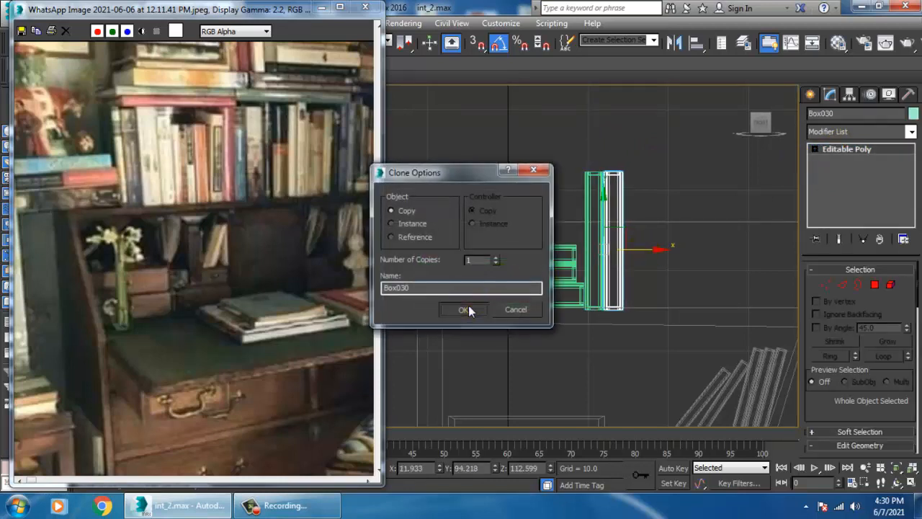
left_click(467, 308)
scroll(645, 238, "up", 2)
key("1")
left_click_drag(639, 119, 573, 399)
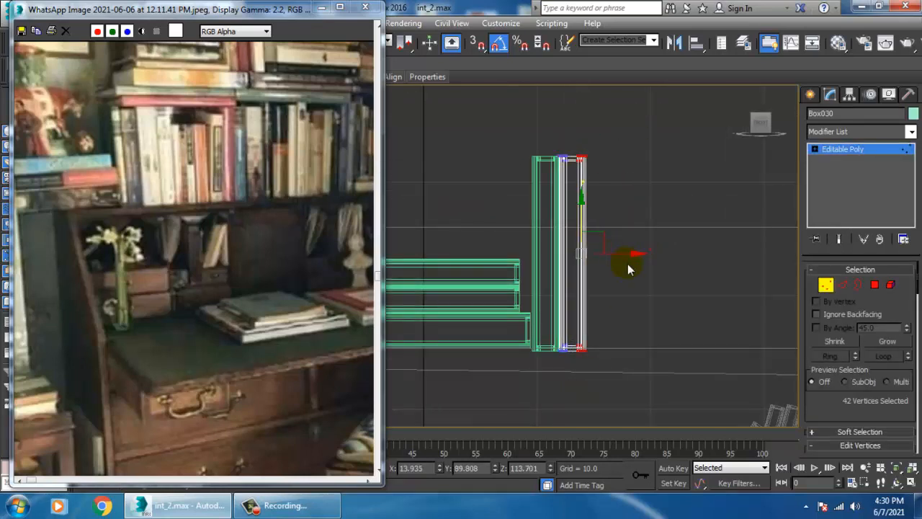
left_click_drag(627, 264, 629, 266)
Step: Lower the second upright book's top vertices to about Z 121.413
left_click_drag(529, 123, 667, 193)
left_click_drag(524, 142, 611, 165)
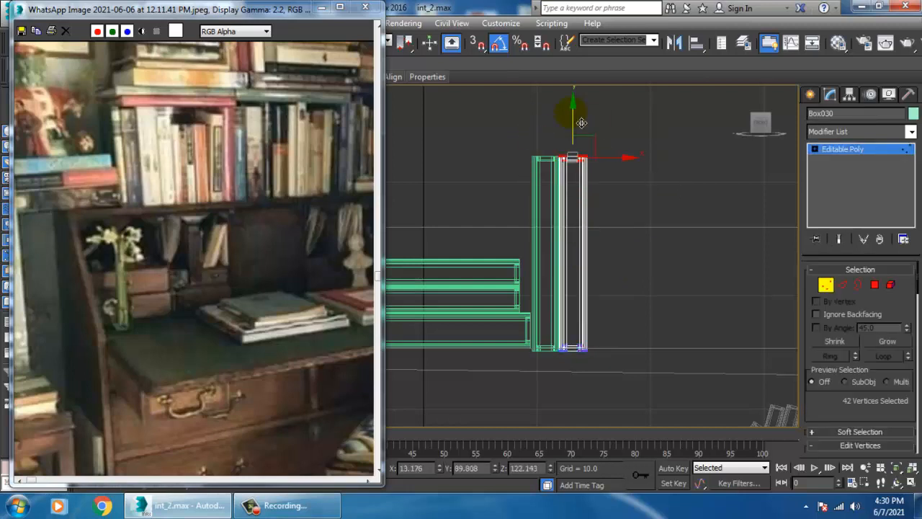
left_click_drag(581, 123, 600, 134)
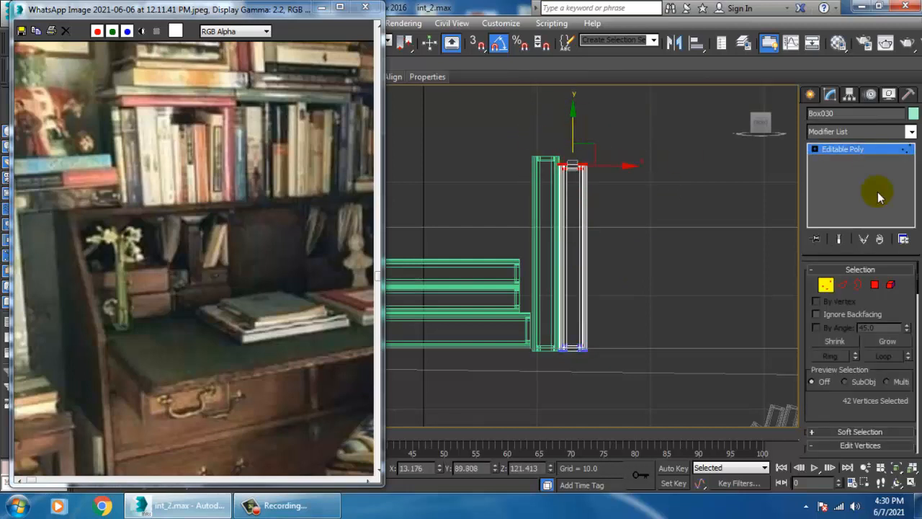
left_click(856, 148)
Step: Clone the second upright book to about X 14.545, raise the copy's top vertices to about Z 122.097 and widen it slightly
mouse_move(602, 270)
left_mouse_down("shift")
mouse_move(638, 281)
mouse_move(627, 276)
left_mouse_up("shift")
left_click(457, 309)
key("1")
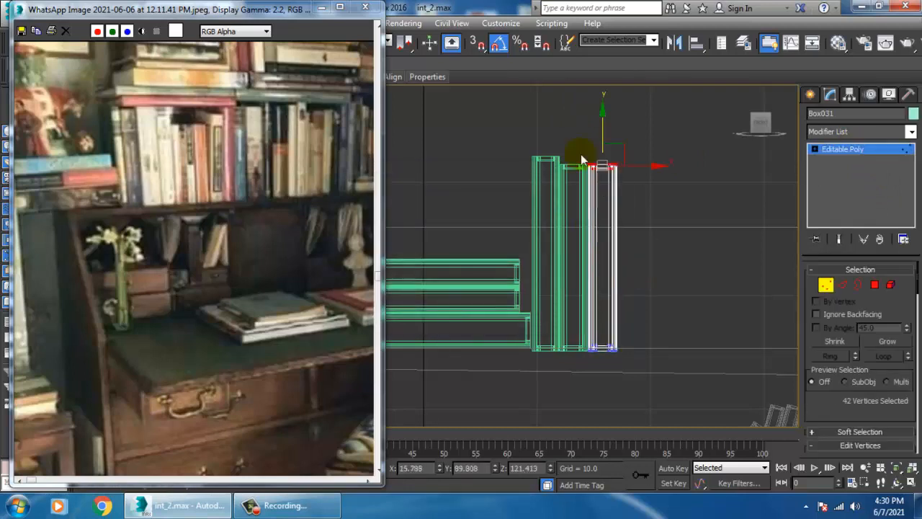
mouse_move(608, 130)
left_mouse_down()
mouse_move(616, 120)
mouse_move(597, 130)
mouse_move(617, 136)
left_mouse_up()
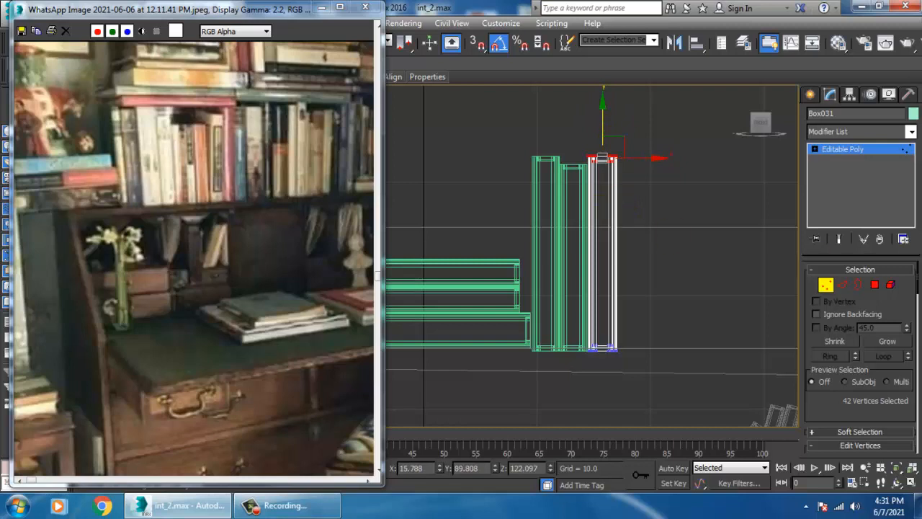
left_click_drag(609, 446, 604, 447)
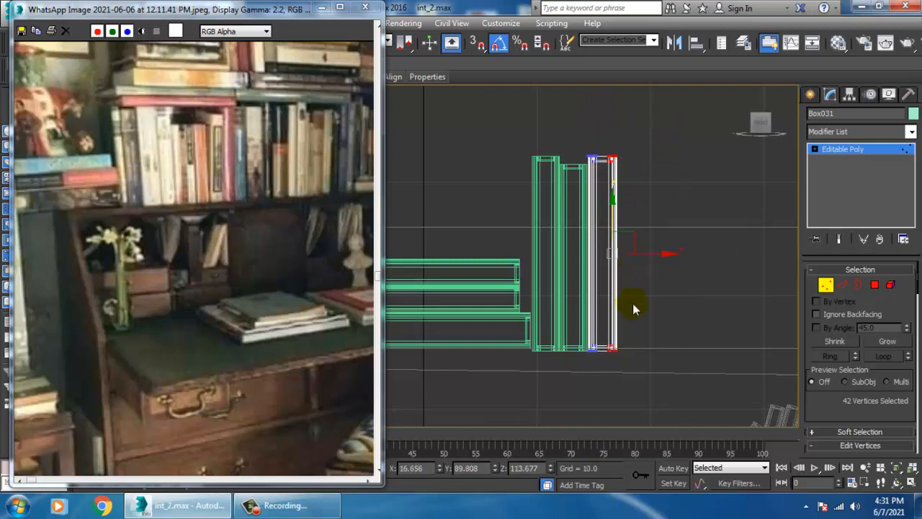
left_click_drag(660, 267, 664, 265)
left_click(848, 149)
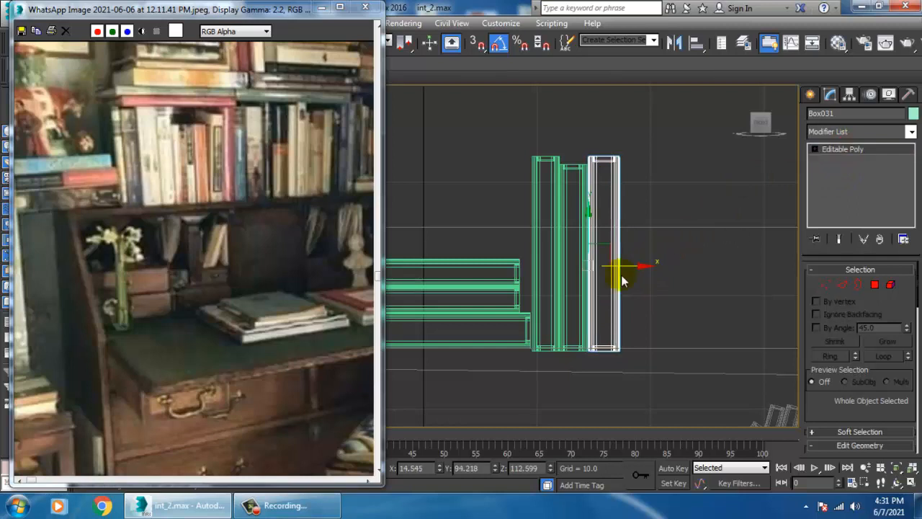
Step: Clone the second upright book to about X 17.404 and clone that copy to about X 20.013
left_click(580, 262)
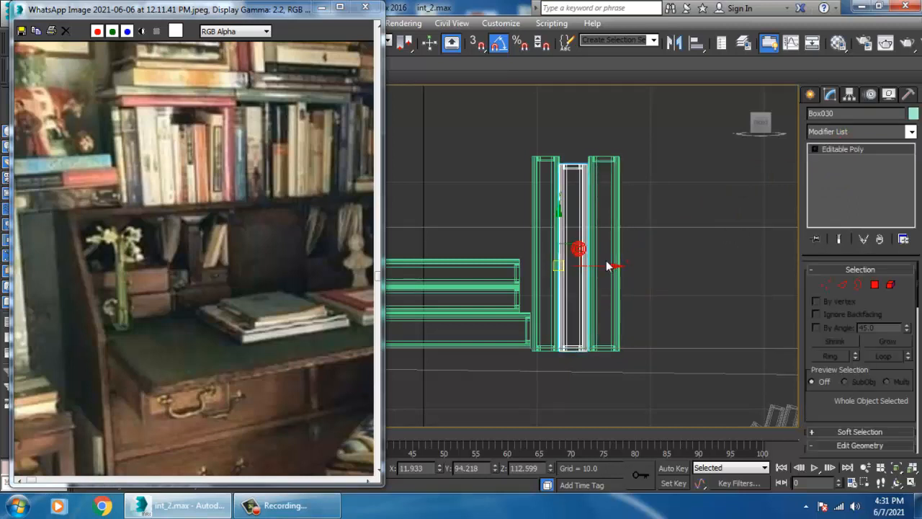
mouse_move(608, 266)
left_mouse_down("shift")
mouse_move(678, 283)
mouse_move(668, 275)
left_mouse_up("shift")
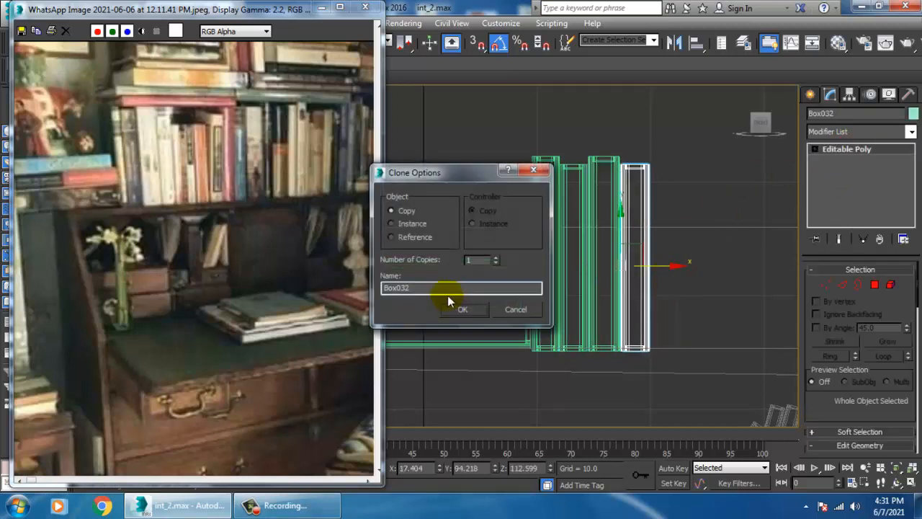
left_click(465, 309)
mouse_move(686, 299)
middle_mouse_down()
mouse_move(670, 289)
mouse_move(678, 281)
middle_mouse_up()
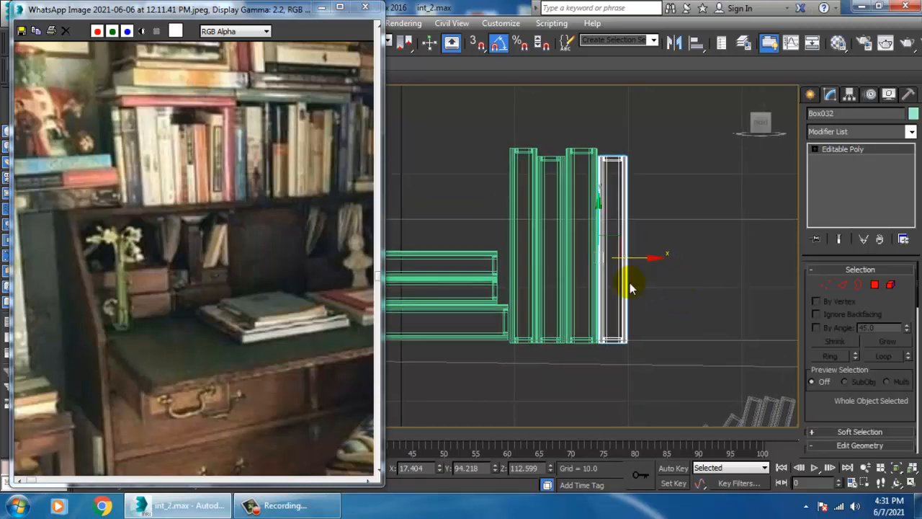
left_click_drag(651, 268, 682, 277, "shift")
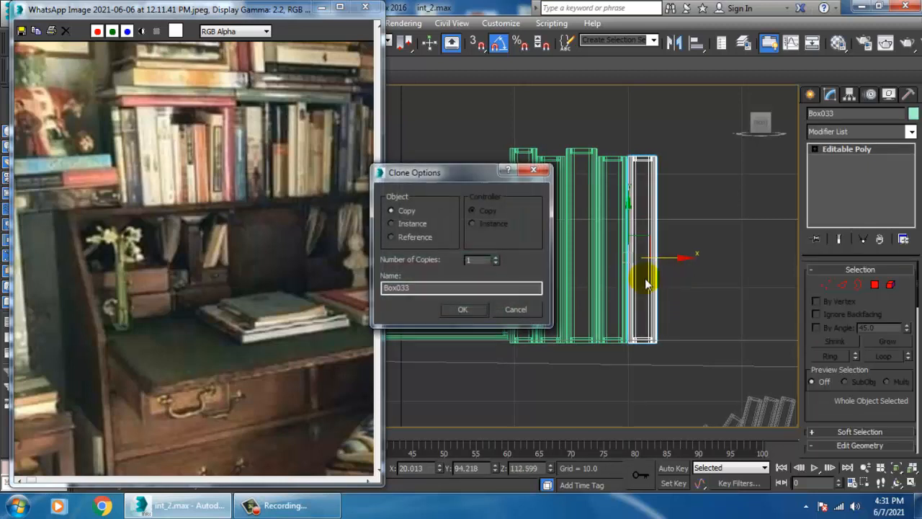
left_click(469, 312)
Step: Lower the fifth upright book's top vertices to about Z 117.526 and thin it by moving its right-side vertices to about X 21.393
key("1")
left_click_drag(651, 148, 684, 174)
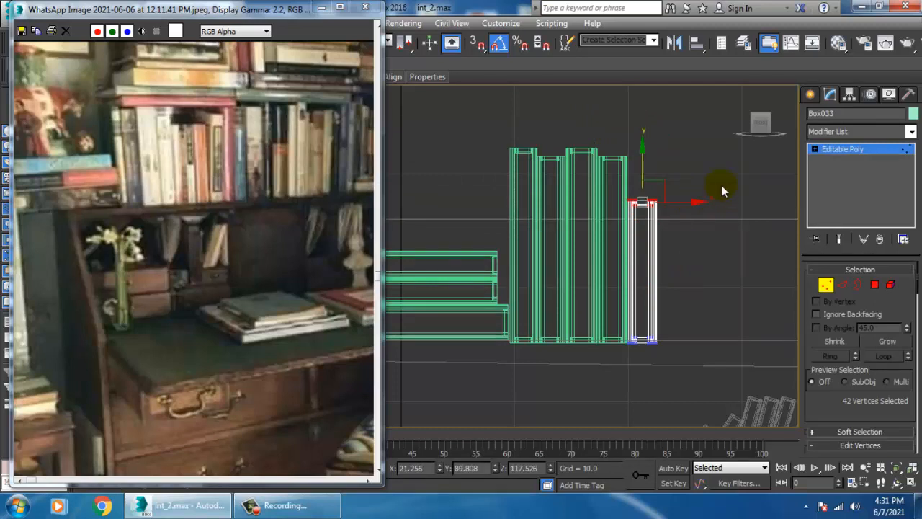
left_click_drag(649, 355, 644, 354)
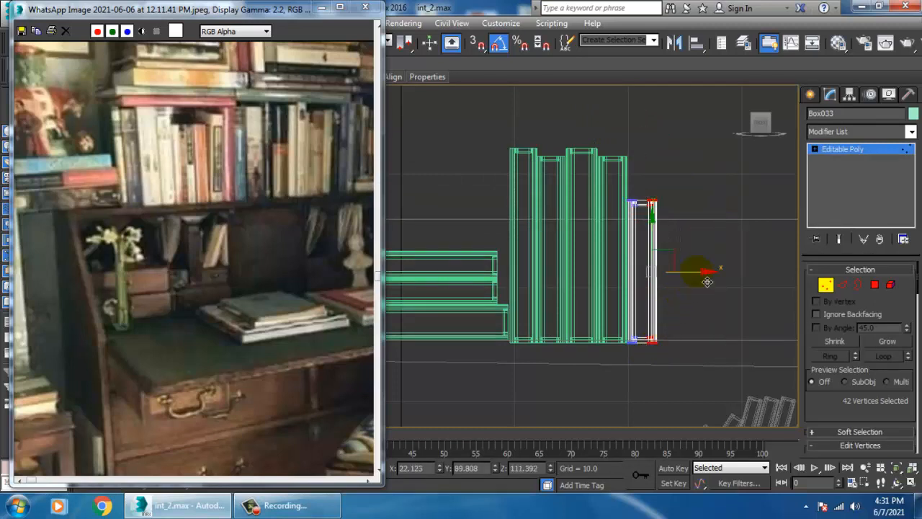
left_click_drag(708, 281, 701, 281)
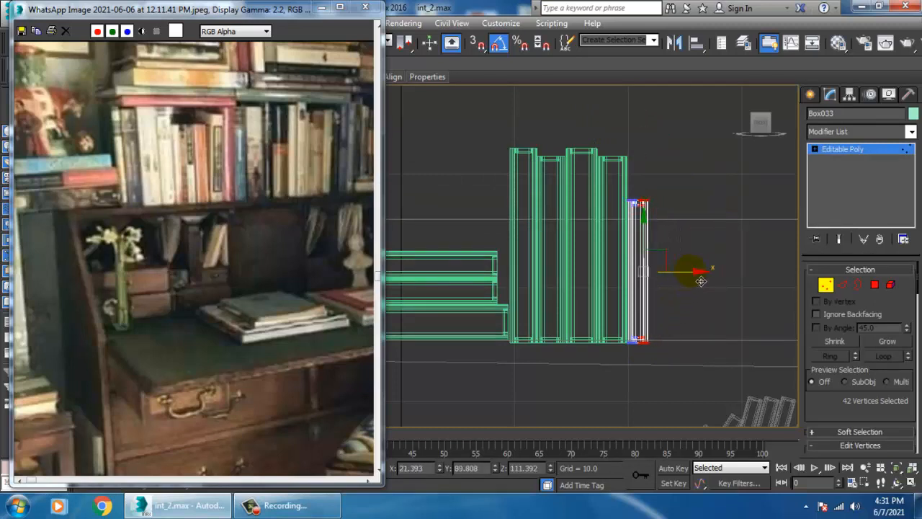
left_click(842, 156)
key("alt+w")
middle_click(731, 397)
key("alt+w")
middle_click_drag(667, 320, 641, 308, "alt")
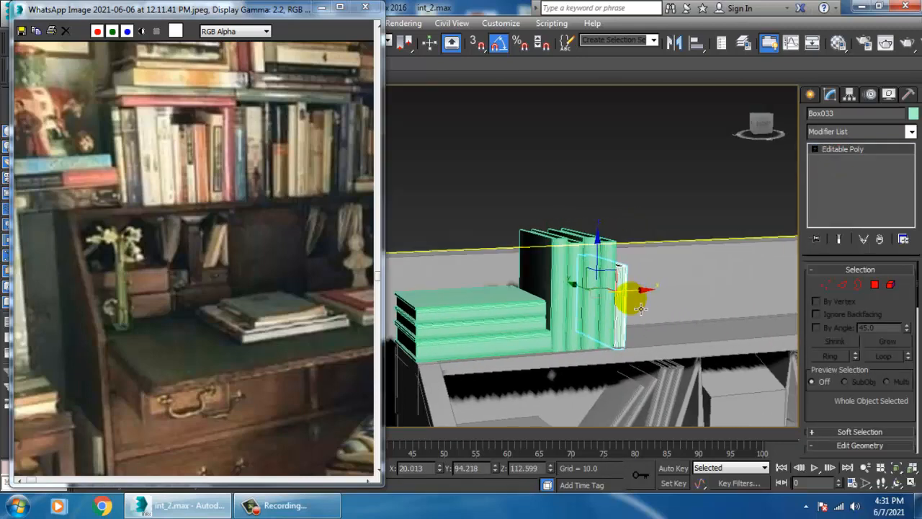
Step: Clone the short thin book along the row twice, to about X 21.909 and X 23.803
key("alt+w")
middle_click(624, 163)
key("alt+w")
middle_click_drag(535, 262, 592, 277)
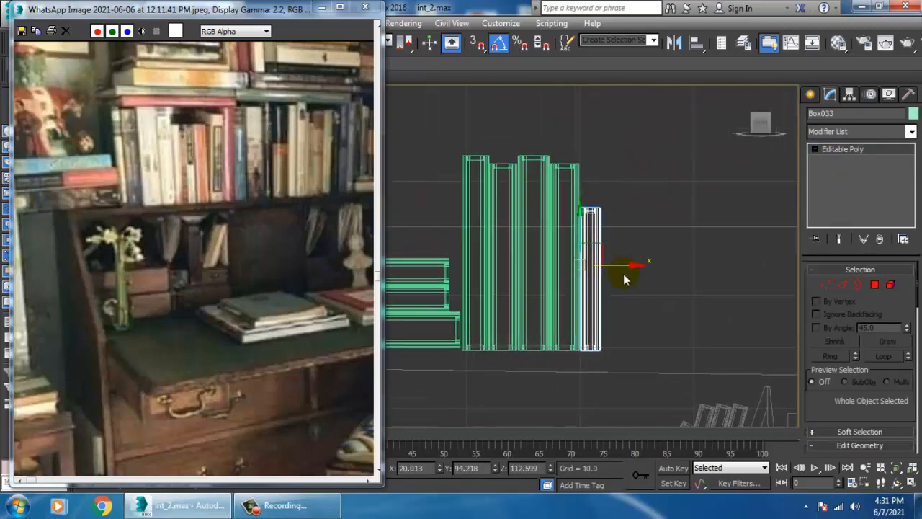
mouse_move(630, 273)
left_mouse_down("shift")
mouse_move(655, 279)
mouse_move(624, 281)
left_mouse_up("shift")
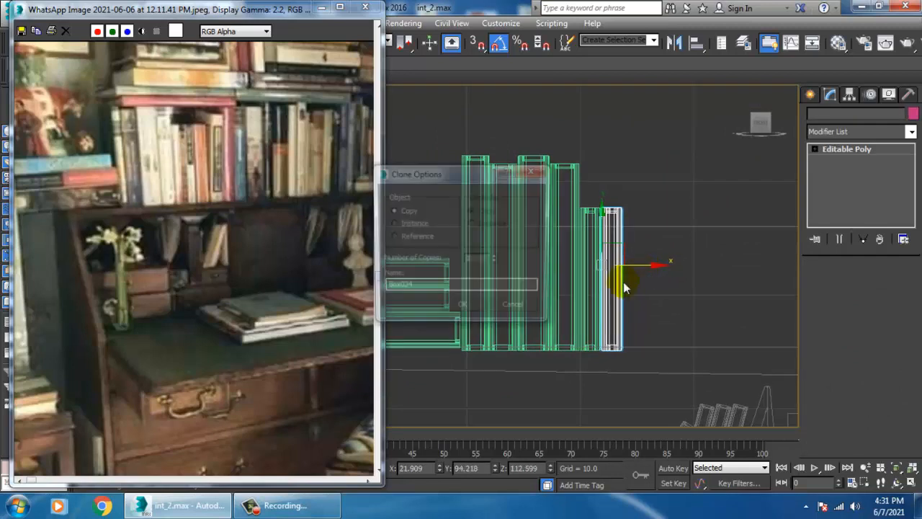
left_click(463, 309)
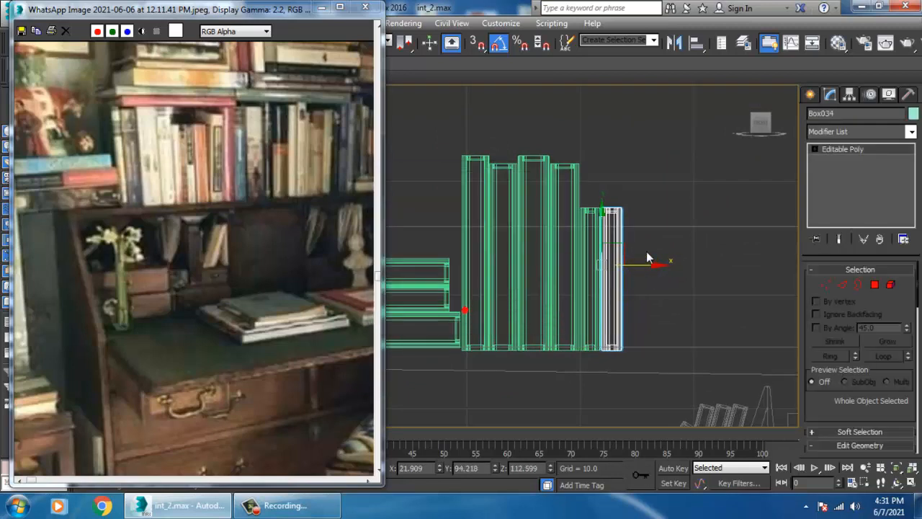
mouse_move(652, 278)
left_mouse_down("shift")
mouse_move(676, 272)
mouse_move(666, 274)
left_mouse_up("shift")
left_click(470, 309)
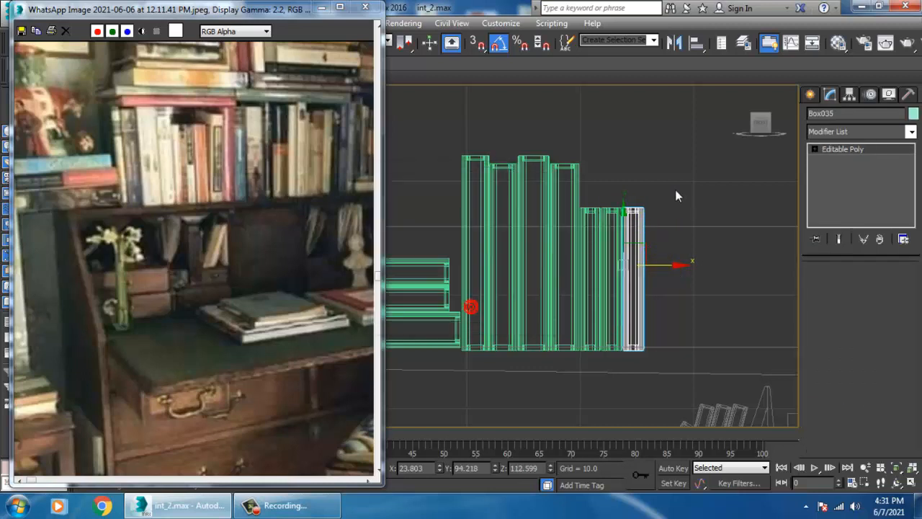
Step: Raise the last thin book's top vertices to about Z 118.711 and move its right-side vertices to about X 25.287
key("1")
left_click_drag(682, 185, 619, 235)
left_click_drag(627, 189, 682, 178)
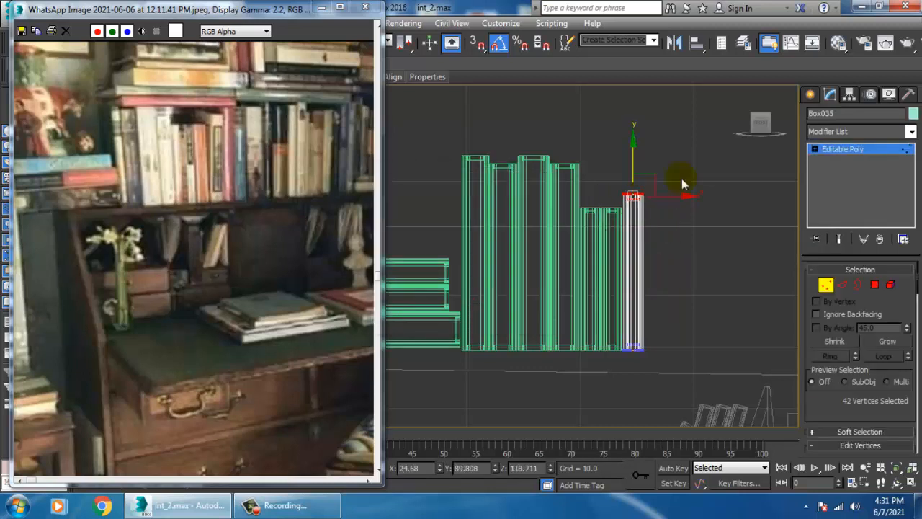
left_click_drag(637, 367, 635, 368)
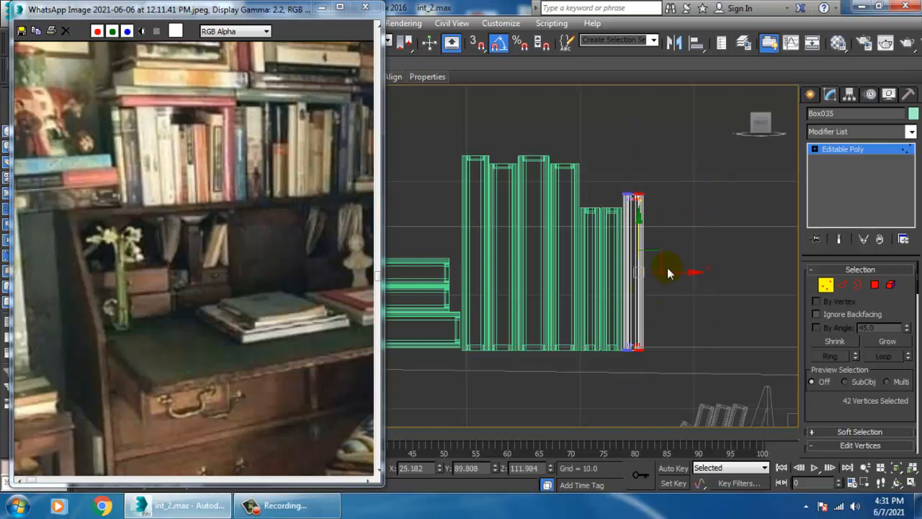
left_click_drag(671, 268, 684, 283)
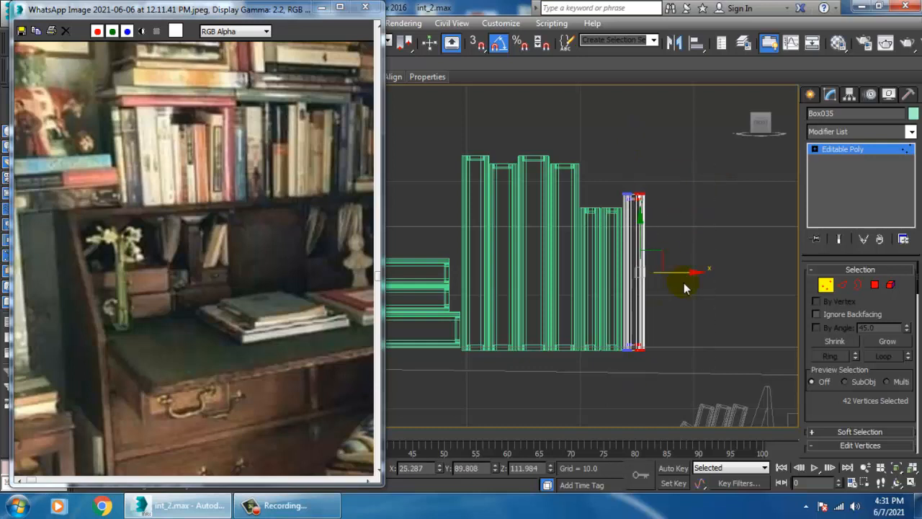
key("alt+w")
left_click(852, 153)
middle_click_drag(730, 335, 697, 318)
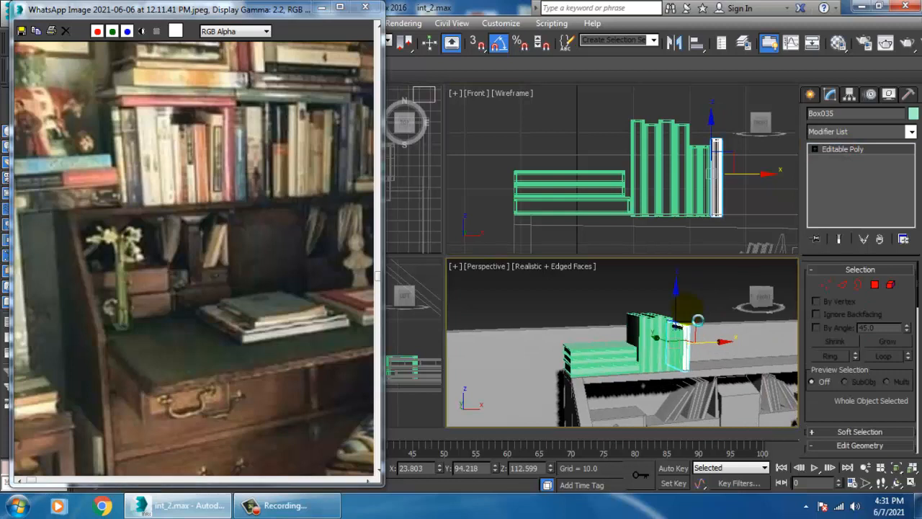
Step: Clone the four tall upright books at the start of the row and place the copies against the row's right end
middle_click_drag(722, 179, 678, 179)
key("alt+w")
middle_click_drag(648, 206, 707, 214)
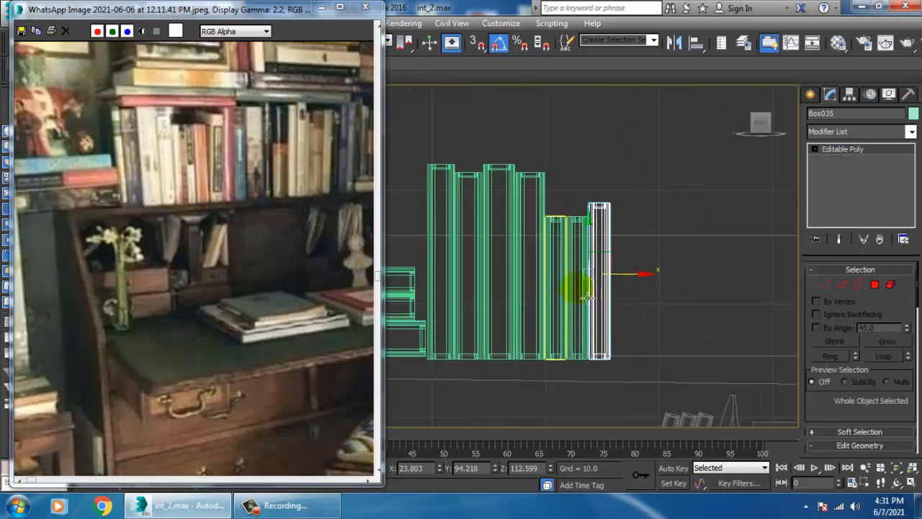
middle_click_drag(590, 271, 627, 264)
left_click_drag(443, 141, 569, 176)
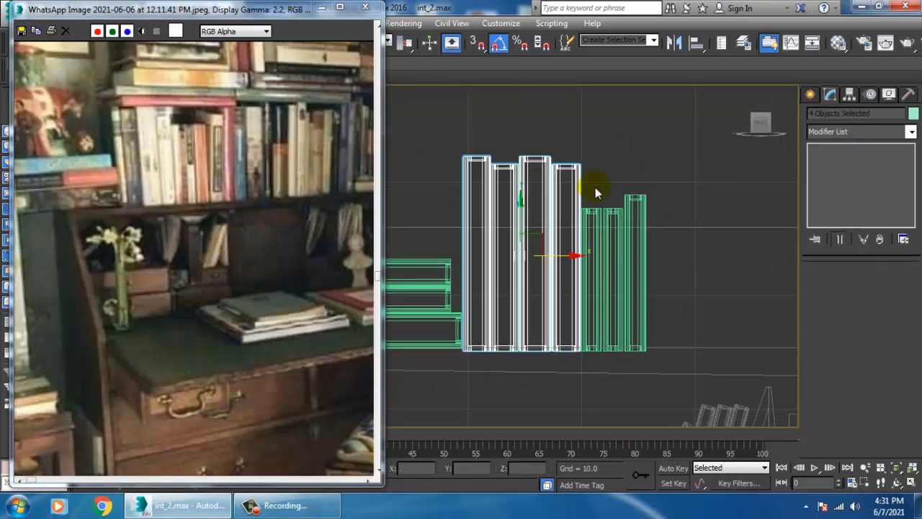
middle_click_drag(597, 189, 568, 181)
left_click_drag(548, 259, 730, 258, "shift")
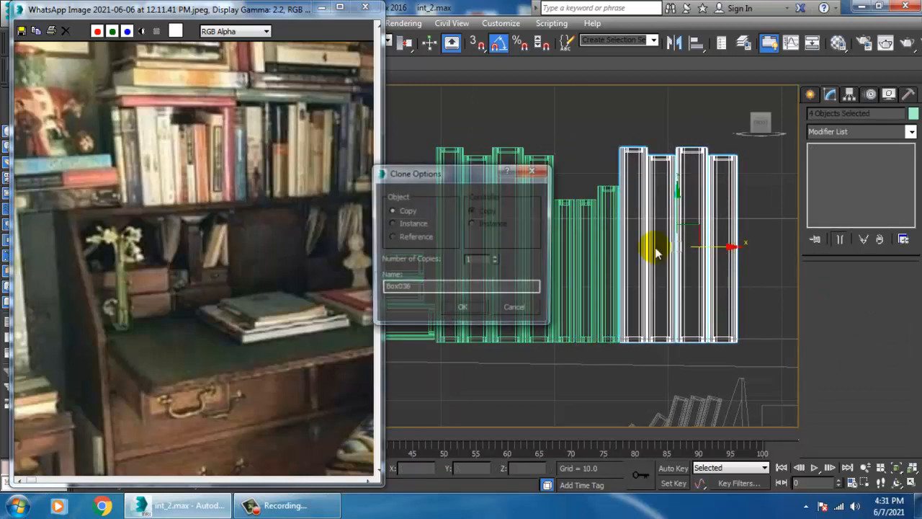
left_click(463, 314)
scroll(635, 241, "down", 3)
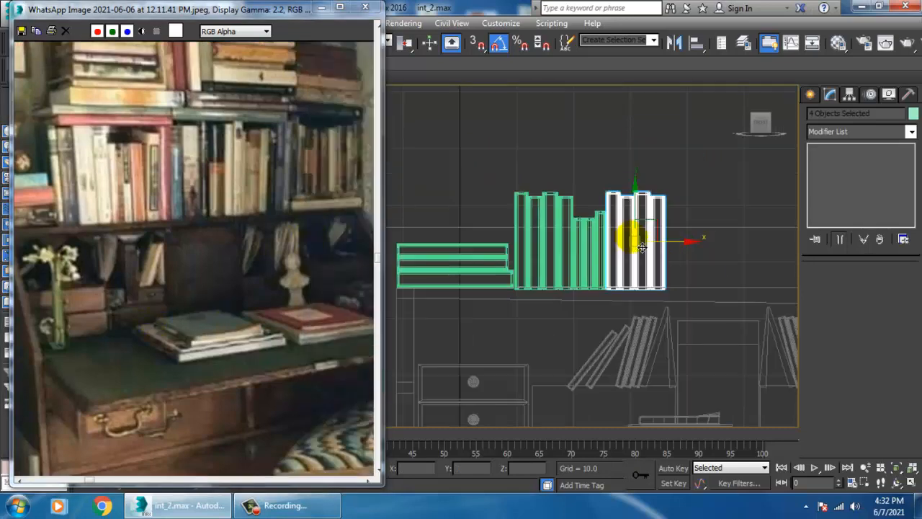
Step: Lower the top vertices of the first newly copied tall book to about the height of the book beside it
left_click(637, 176)
scroll(546, 228, "up", 2)
left_click(547, 204)
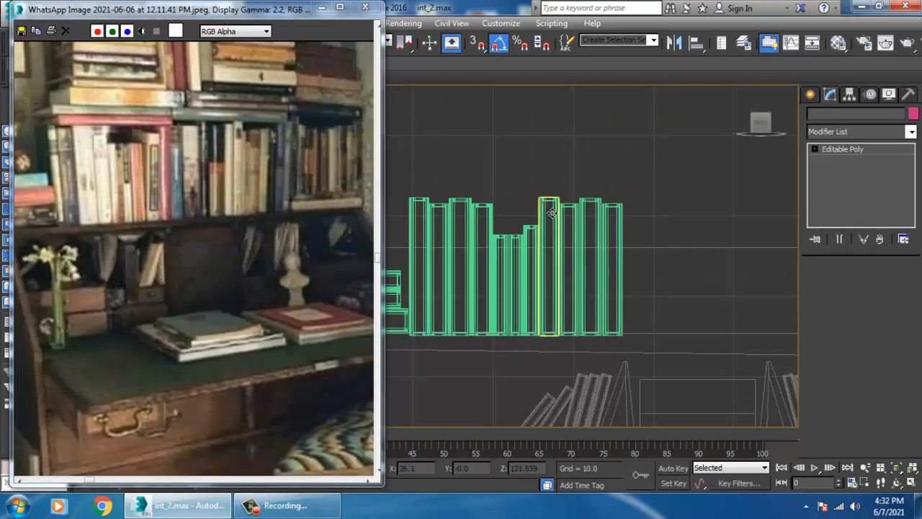
scroll(547, 204, "up", 3)
key("1")
left_click_drag(499, 155, 594, 217)
left_click_drag(560, 162, 664, 205)
left_click(845, 150)
Step: Lower the top vertices of the third copied tall book by about 3.586
left_click(652, 203)
key("1")
left_click_drag(647, 171, 647, 227)
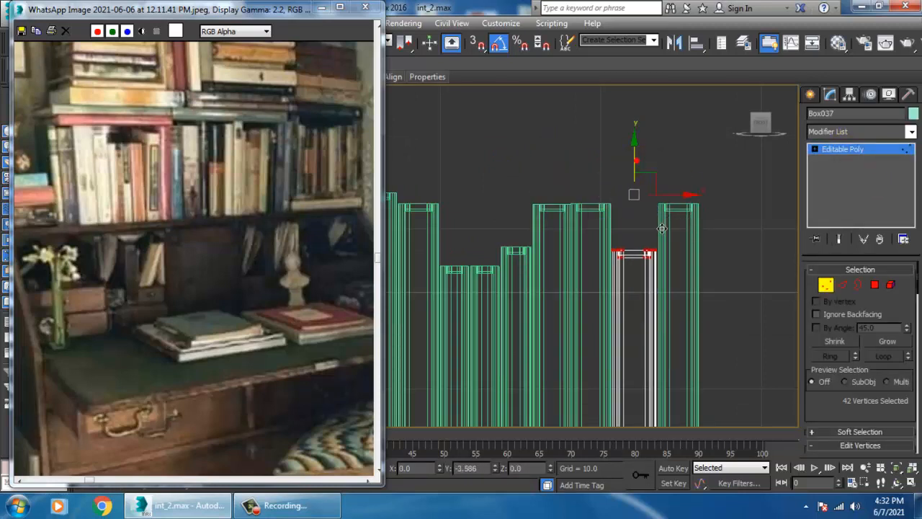
left_click(840, 149)
scroll(699, 285, "down", 3)
scroll(699, 286, "down", 2)
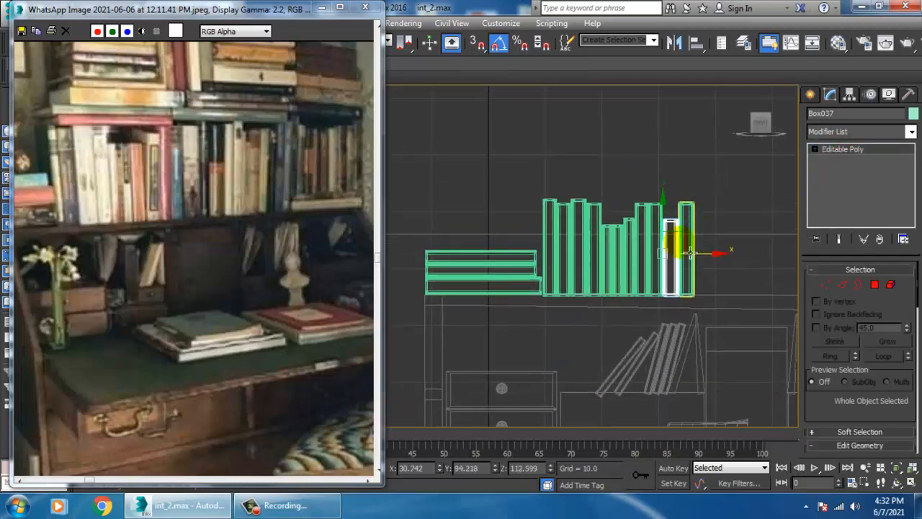
Step: Clone all eleven upright books once and place the copy directly at the right end of the row
middle_click_drag(518, 191, 446, 192)
left_click_drag(664, 222, 665, 227)
scroll(666, 229, "down", 2)
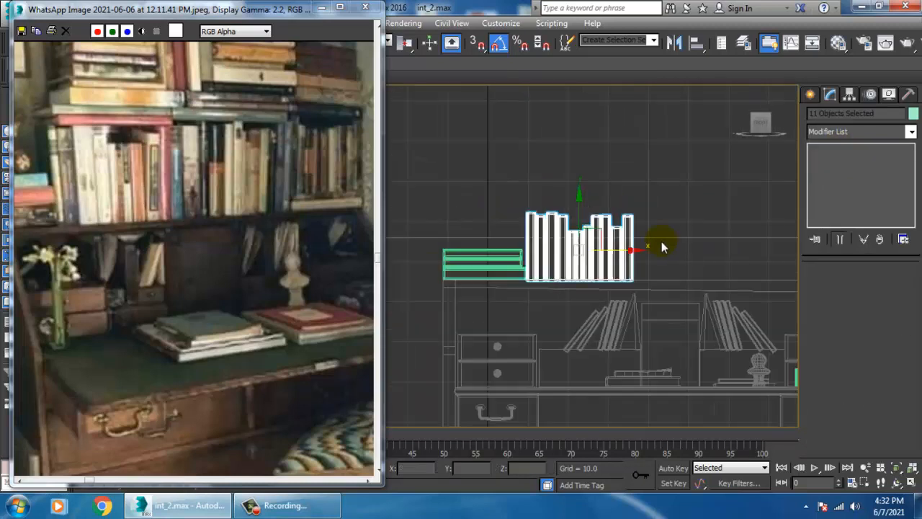
middle_click_drag(663, 245, 568, 247)
mouse_move(542, 258)
left_mouse_down("shift")
mouse_move(662, 273)
mouse_move(635, 270)
left_mouse_up("shift")
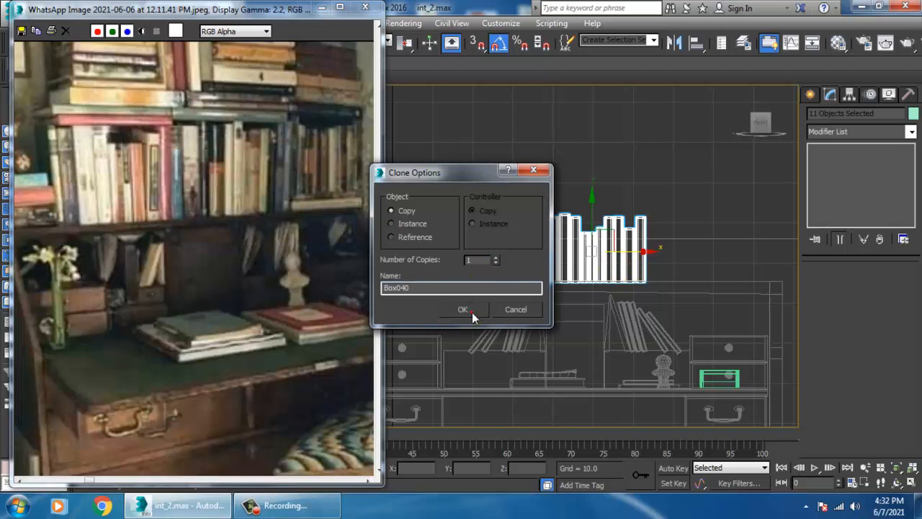
left_click(463, 309)
Step: Raise the top vertices of the first short thin book in the cloned group to about Z 121.555
scroll(605, 266, "up", 3)
middle_click_drag(601, 272, 648, 305)
left_click(630, 249)
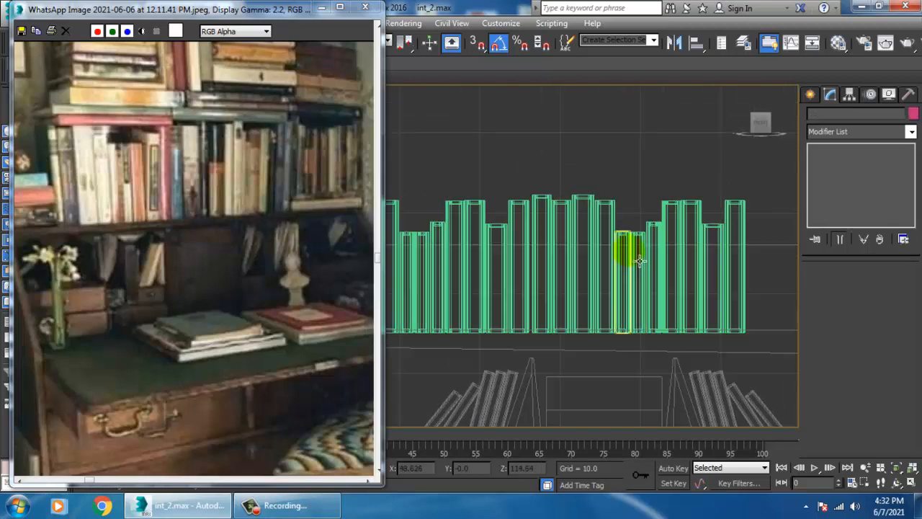
scroll(629, 246, "up", 3)
key("1")
left_click_drag(576, 214, 642, 243)
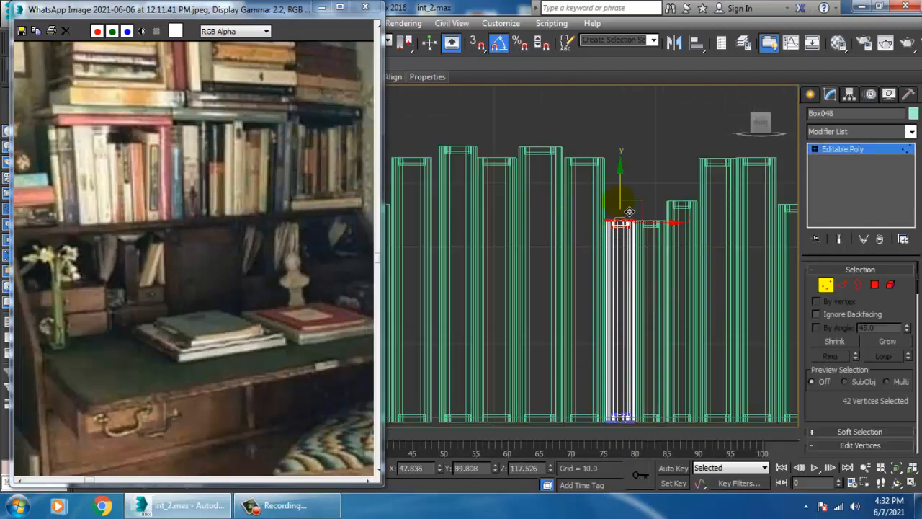
left_click_drag(630, 212, 628, 150)
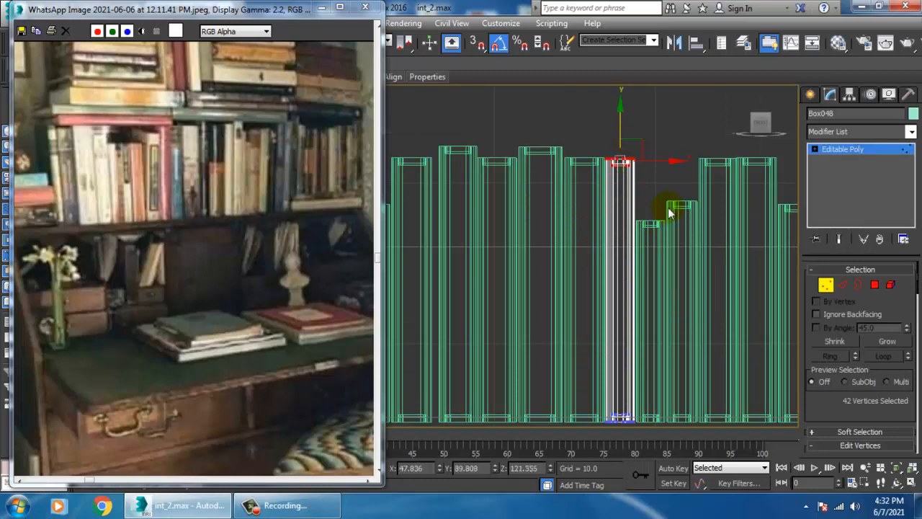
left_click(866, 149)
Step: Raise the top vertices of the second short thin book in the cloned group to about Z 121.271
left_click(658, 233)
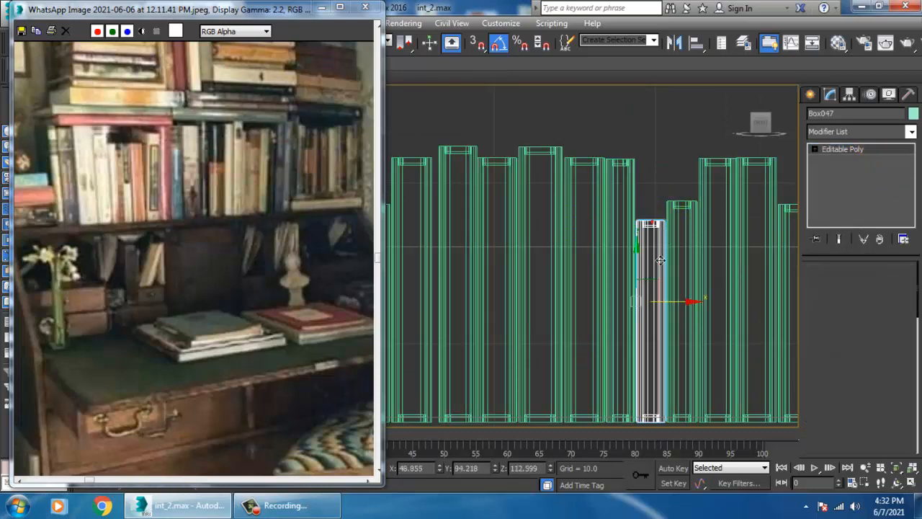
key("1")
left_click_drag(586, 208, 731, 243)
left_click_drag(641, 189, 669, 137)
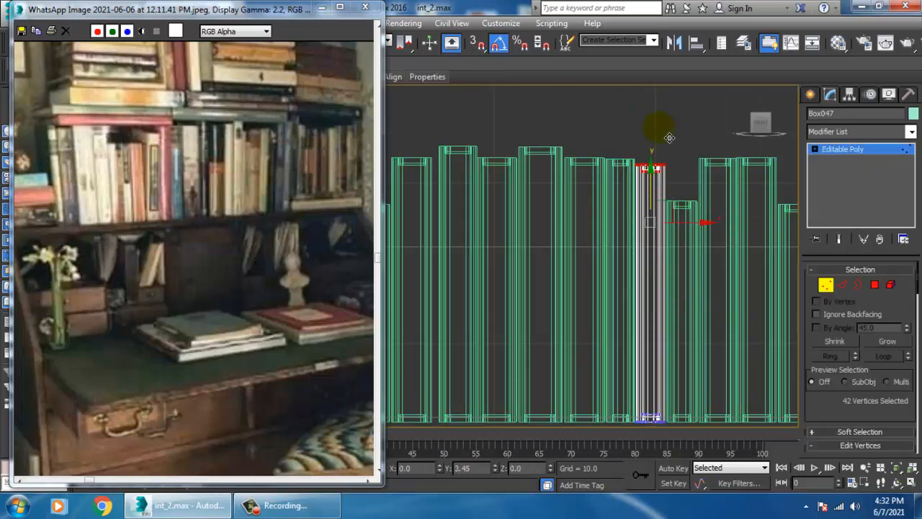
scroll(668, 165, "down", 5)
middle_click_drag(696, 223, 651, 216)
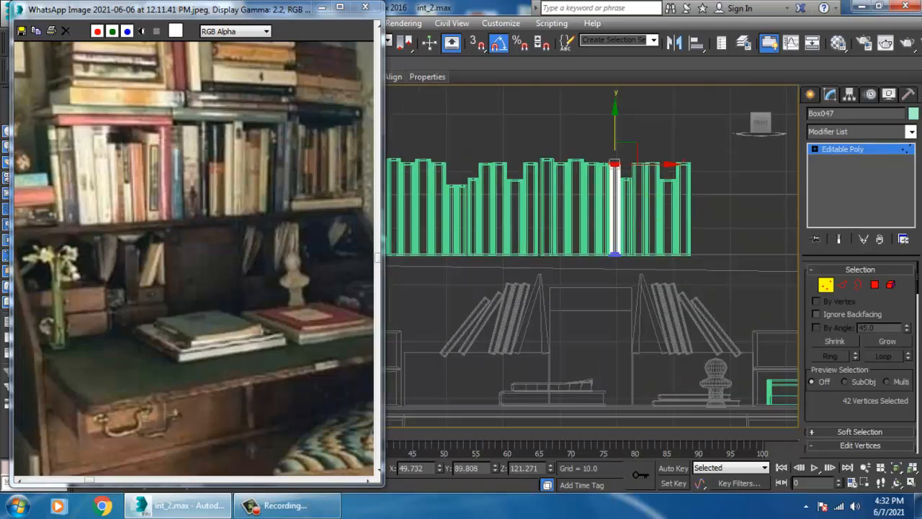
left_click(851, 150)
Step: Clone the last upright book in the row and place the copy beside it at about X 63.312
scroll(667, 249, "down", 4)
scroll(642, 231, "up", 2)
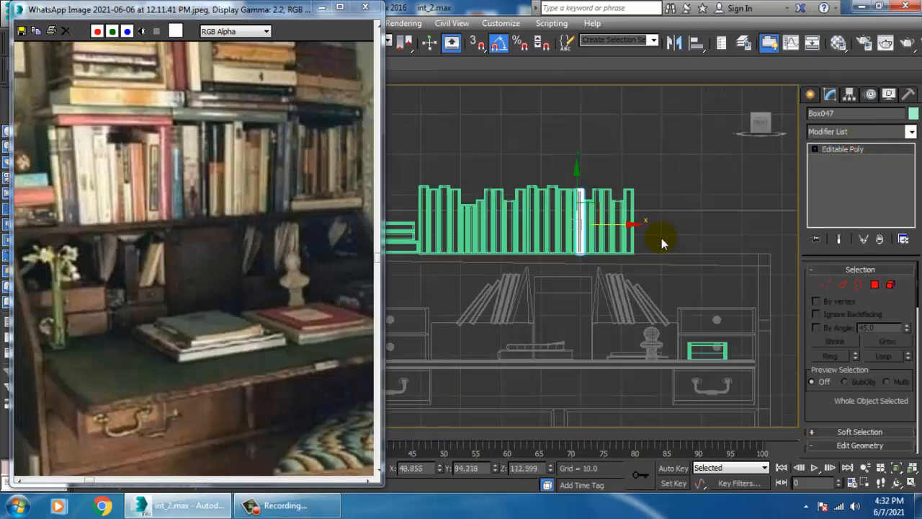
scroll(650, 246, "up", 2)
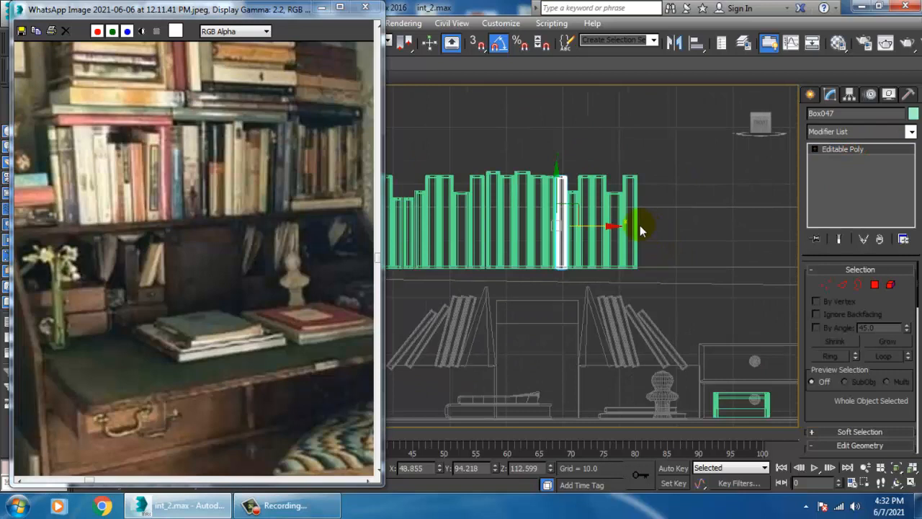
left_click(637, 232)
scroll(648, 245, "up", 2)
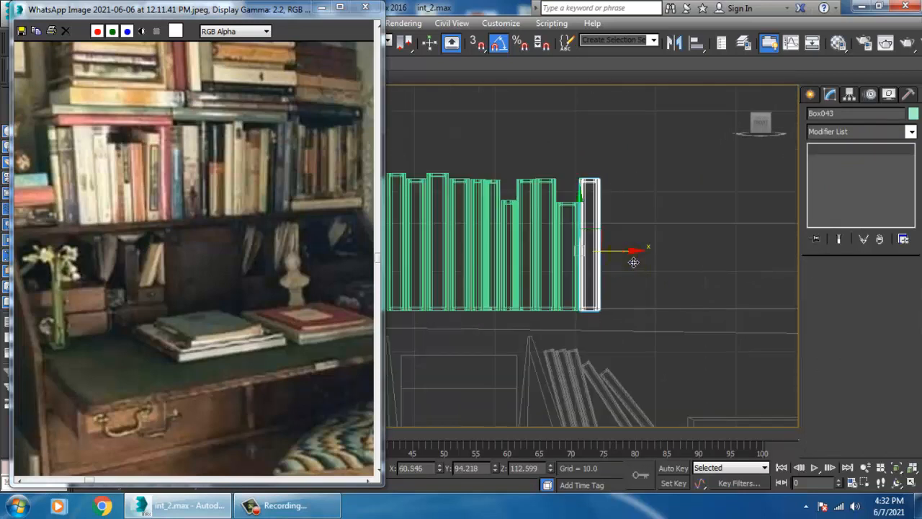
mouse_move(633, 263)
left_mouse_down("shift")
mouse_move(655, 260)
mouse_move(644, 267)
left_mouse_up("shift")
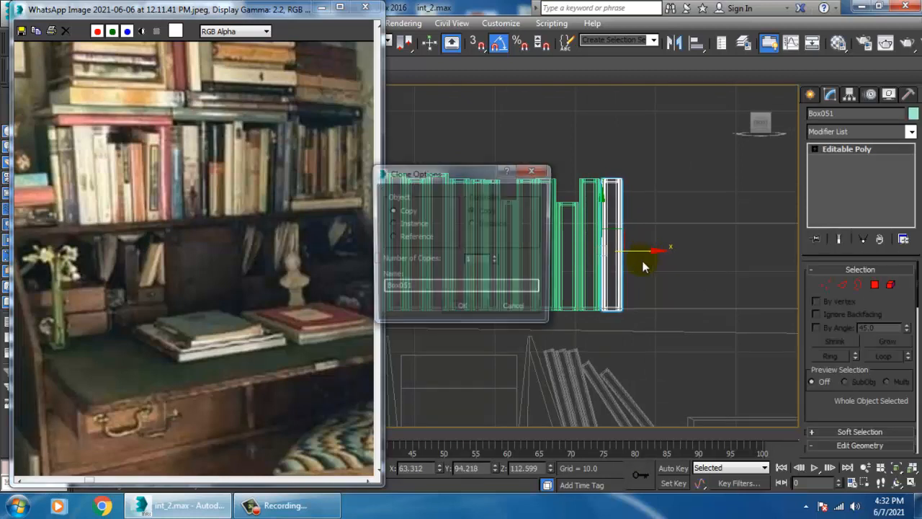
left_click(464, 310)
Step: Lower the new end book's top vertices to about Z 120.474 and thin it by moving its right-side vertices to about X 65.066
key("1")
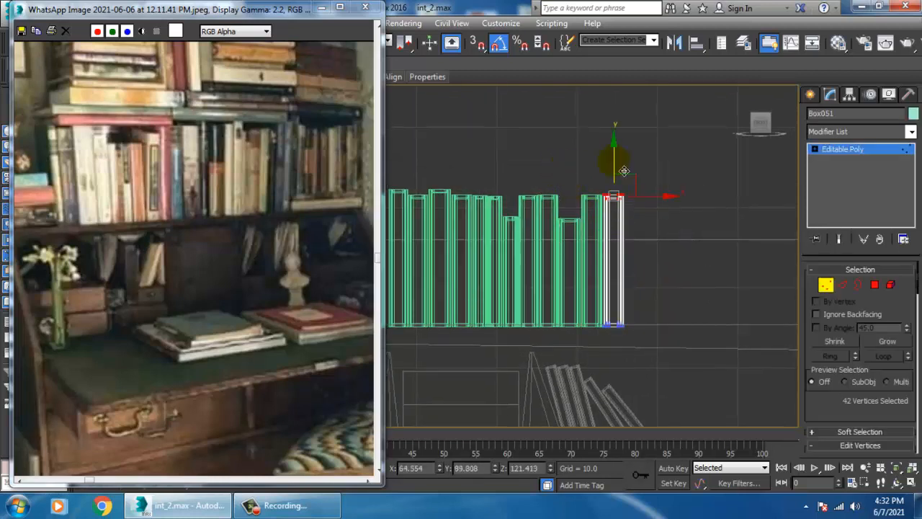
left_click_drag(624, 170, 678, 194)
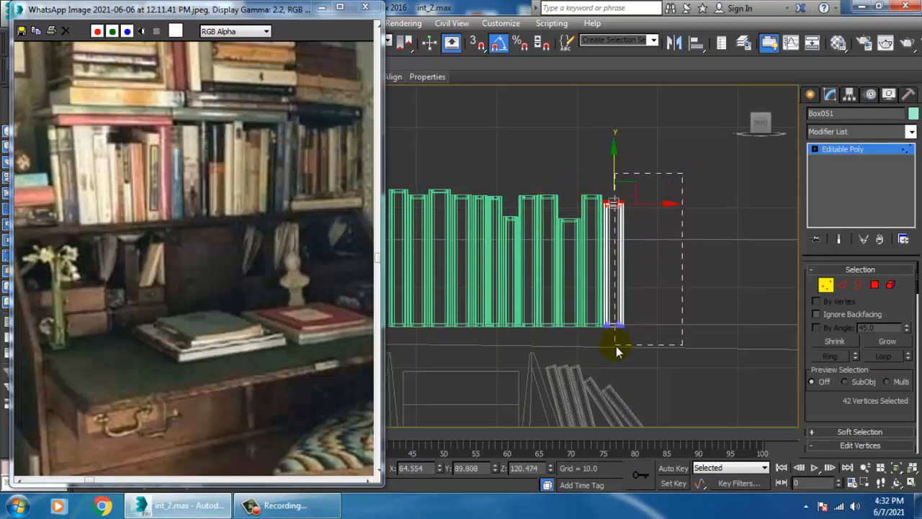
left_click_drag(617, 351, 616, 348)
left_click_drag(670, 278, 667, 278)
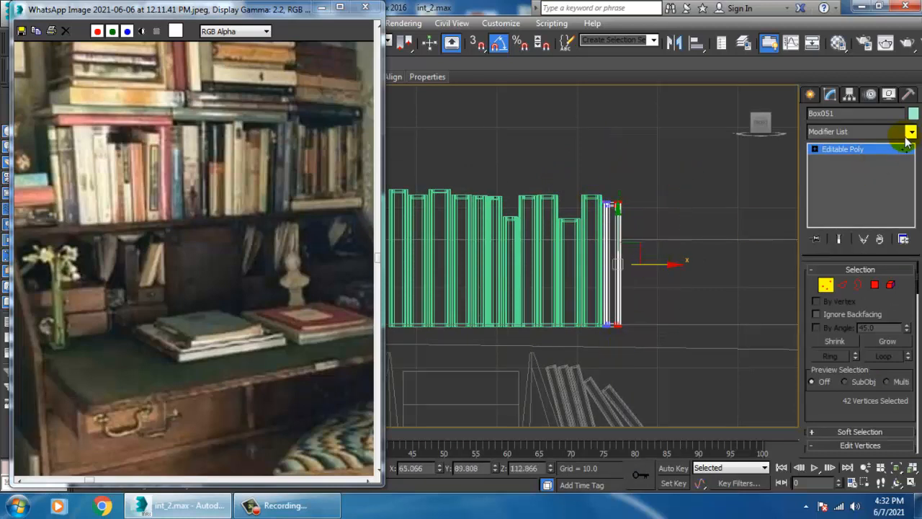
left_click(856, 149)
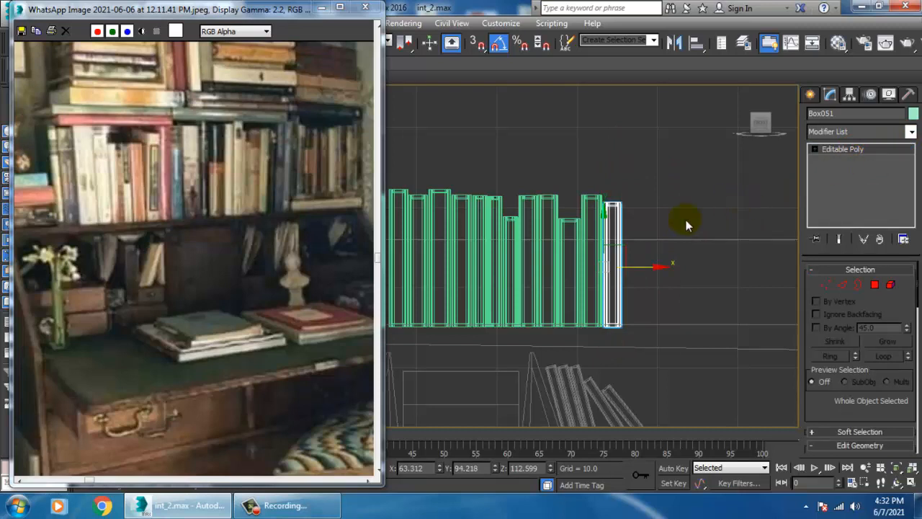
Step: Thin the end book slightly more by moving its right-side vertices inward
scroll(618, 249, "up", 3)
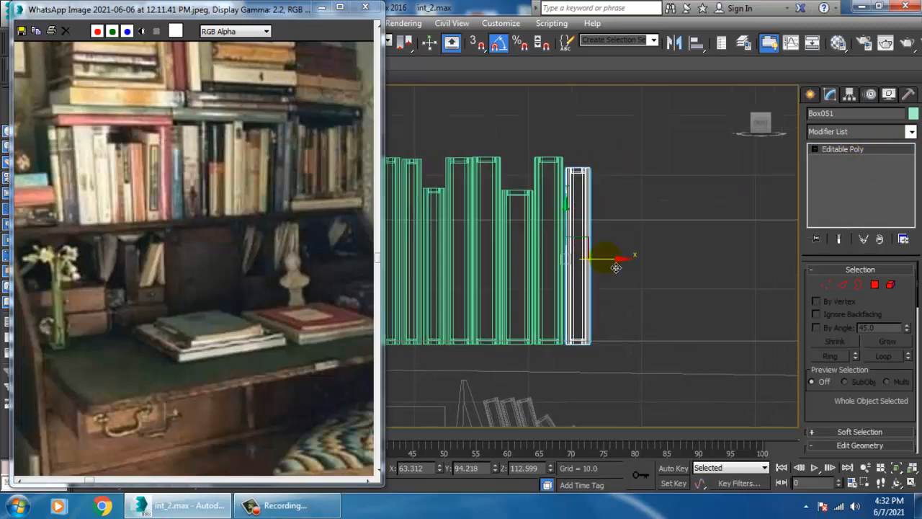
key("1")
left_click_drag(641, 155, 583, 375)
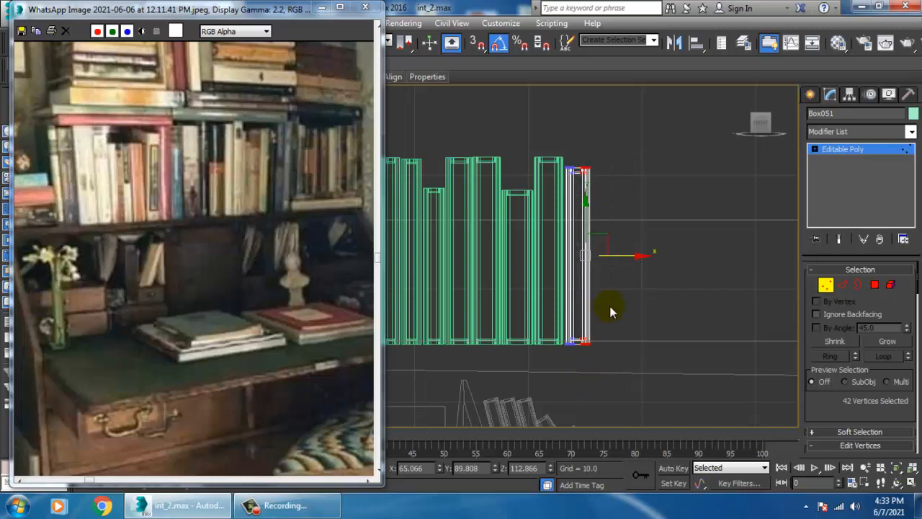
left_click_drag(642, 266, 640, 268)
left_click(828, 152)
Step: Clone the thinned end book along the row as six copies, with the first copy at about X 65.327
middle_click_drag(683, 228, 695, 228)
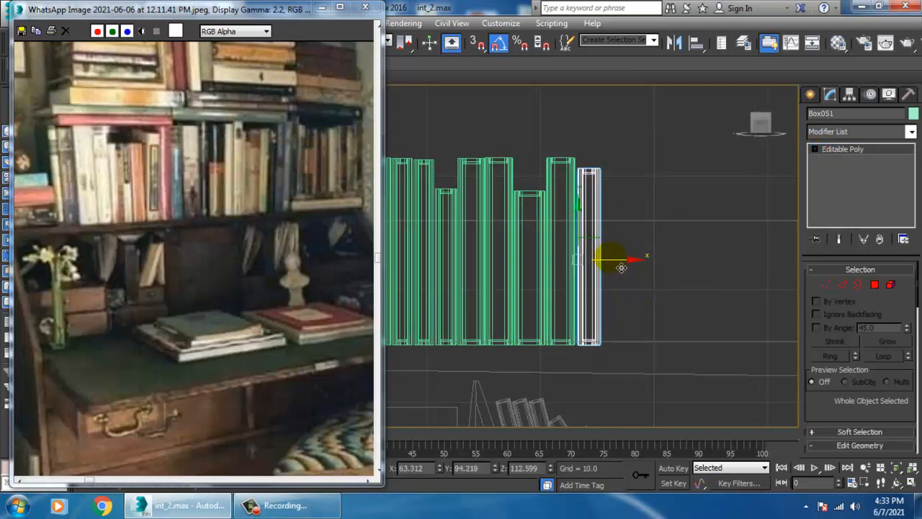
mouse_move(621, 267)
left_mouse_down("shift")
mouse_move(654, 261)
mouse_move(656, 273)
mouse_move(650, 265)
left_mouse_up("shift")
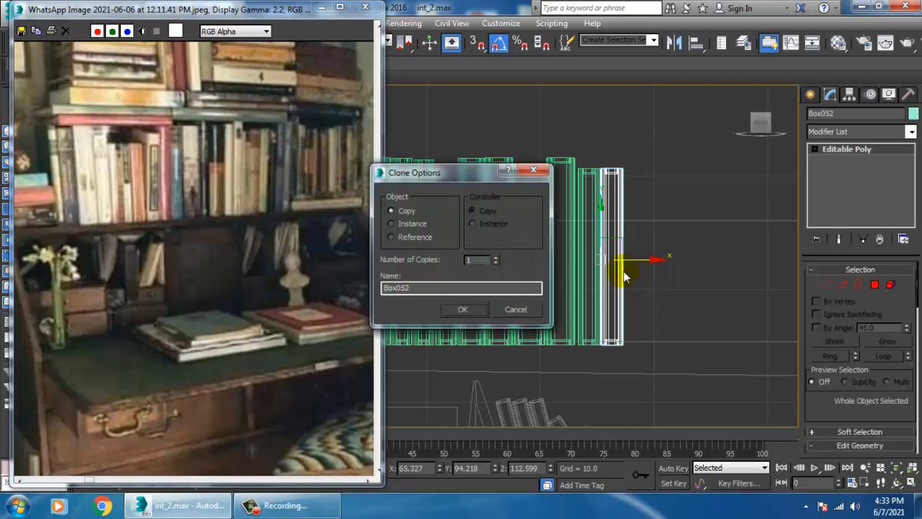
left_click(494, 255)
left_click(493, 256)
left_click(494, 256)
left_click(493, 256)
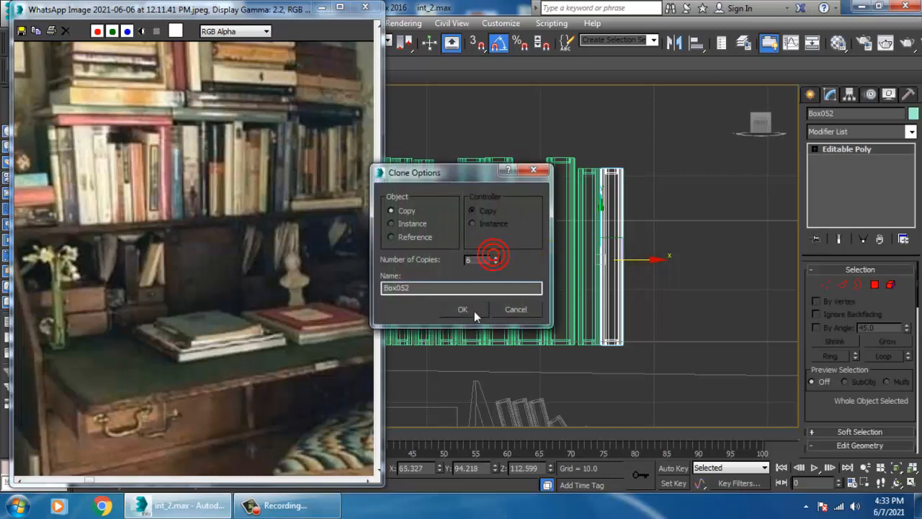
left_click(474, 311)
mouse_move(657, 262)
middle_mouse_down()
mouse_move(494, 260)
mouse_move(603, 278)
mouse_move(711, 263)
mouse_move(685, 247)
mouse_move(653, 268)
middle_mouse_up()
scroll(493, 261, "down", 2)
Step: Lower the top vertices of the last copy in the row to about Z 119.213
key("1")
middle_click_drag(641, 228, 645, 246)
scroll(646, 245, "up", 2)
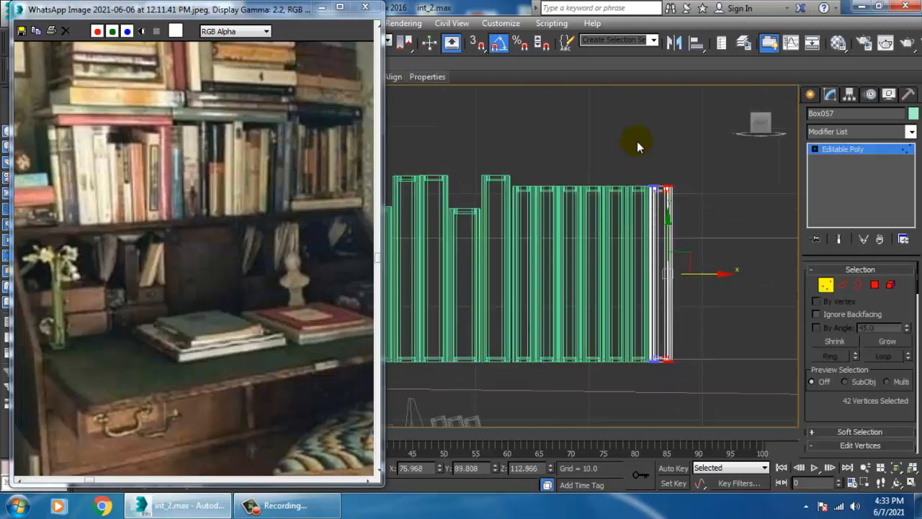
left_click_drag(637, 142, 693, 213)
left_click_drag(675, 155, 675, 169)
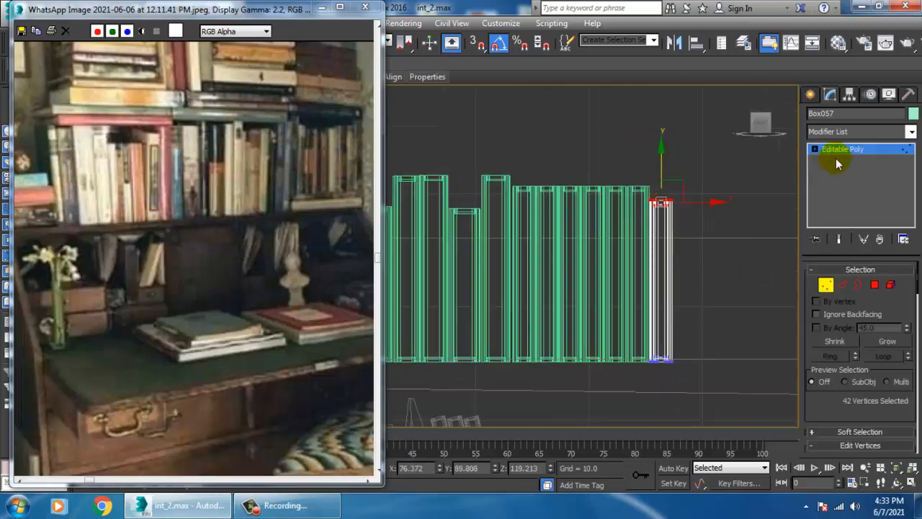
left_click(841, 149)
Step: Lower the top vertices of the third book from the row's end to about Z 118.677
left_click(614, 232)
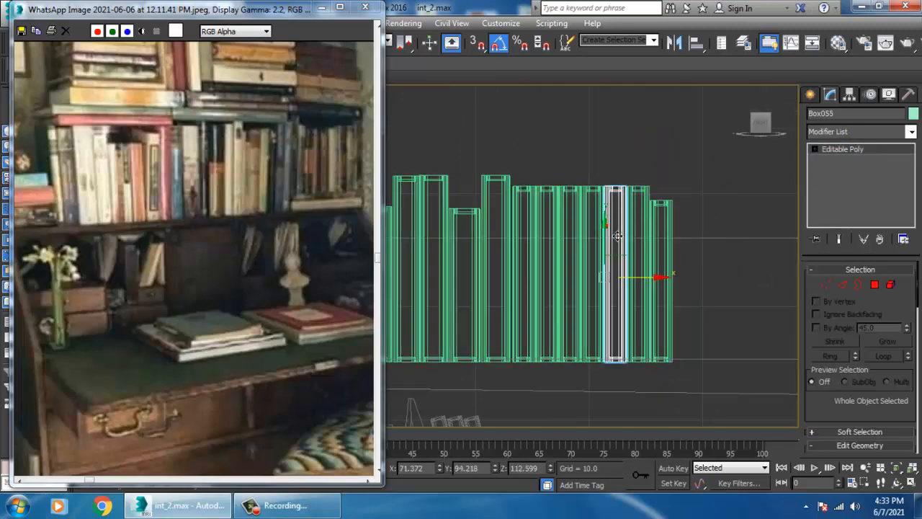
key("1")
left_click_drag(581, 151, 605, 164)
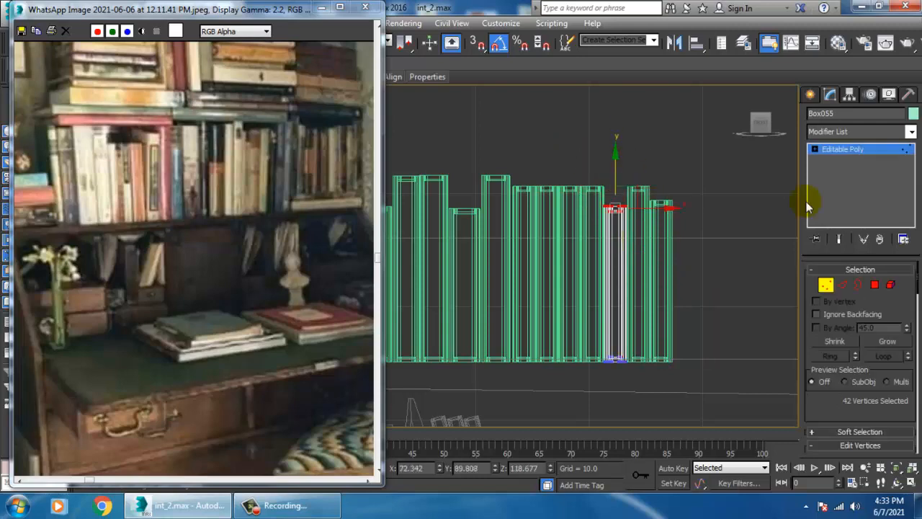
left_click(844, 148)
Step: Clone the last eight books past the end of the row as one copy and shift the copies to close the gap
scroll(635, 306, "down", 5)
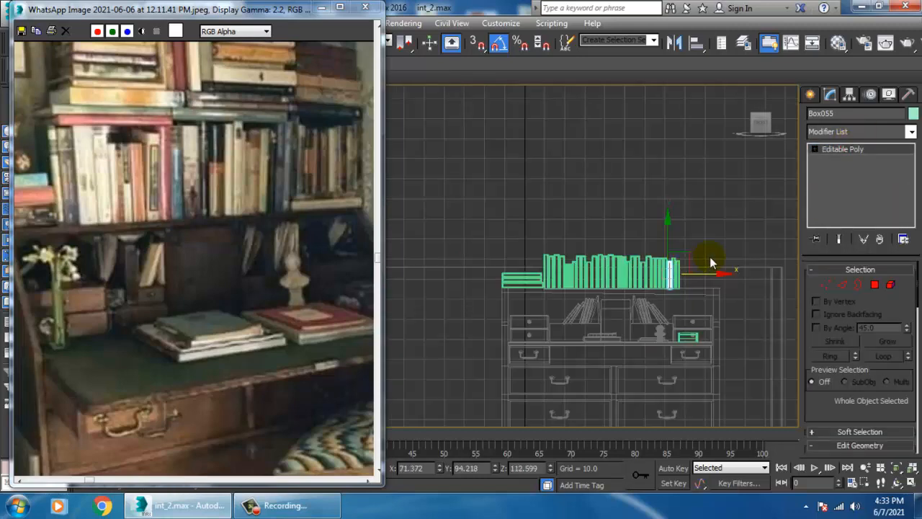
scroll(710, 262, "up", 1)
middle_click_drag(655, 263, 624, 271)
middle_click_drag(303, 150, 303, 287)
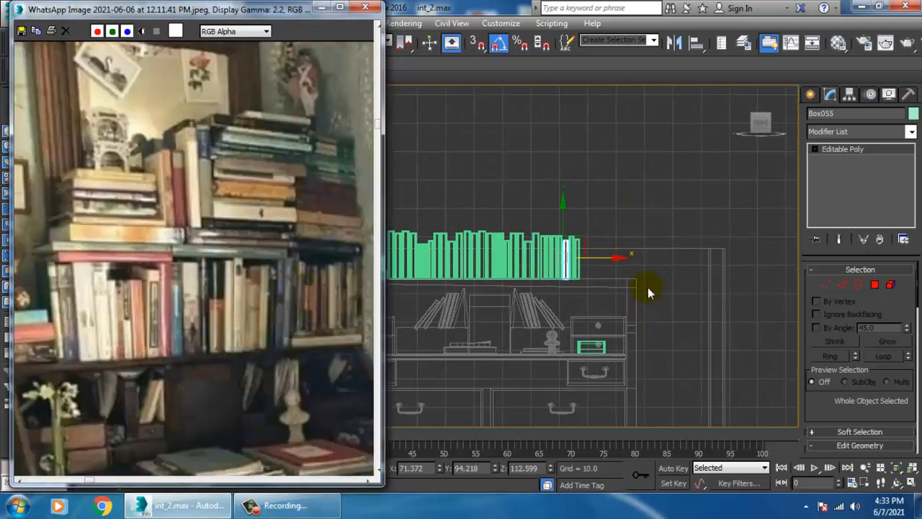
scroll(648, 288, "up", 5)
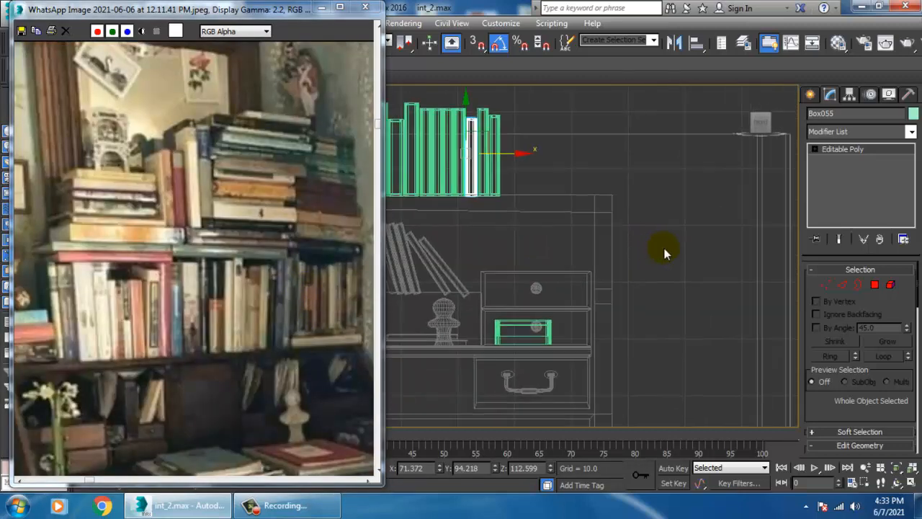
middle_click_drag(567, 169, 665, 189)
left_click_drag(643, 122, 529, 180)
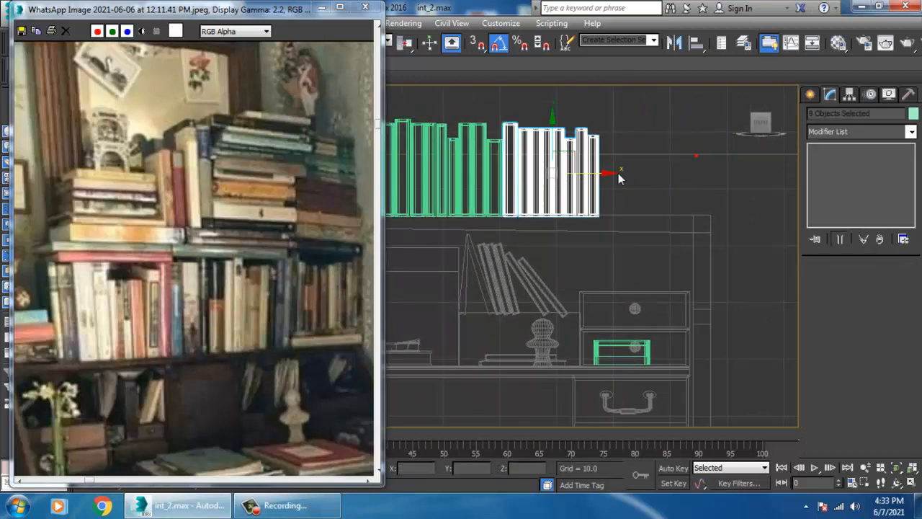
mouse_move(609, 174)
left_mouse_down()
mouse_move(703, 179)
mouse_move(688, 186)
mouse_move(709, 198)
mouse_move(700, 193)
left_mouse_up()
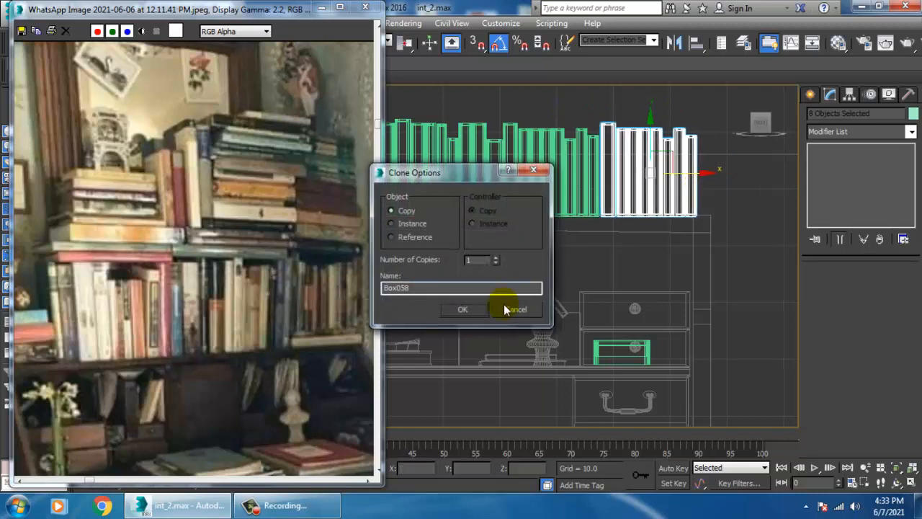
left_click(478, 307)
scroll(650, 186, "up", 4)
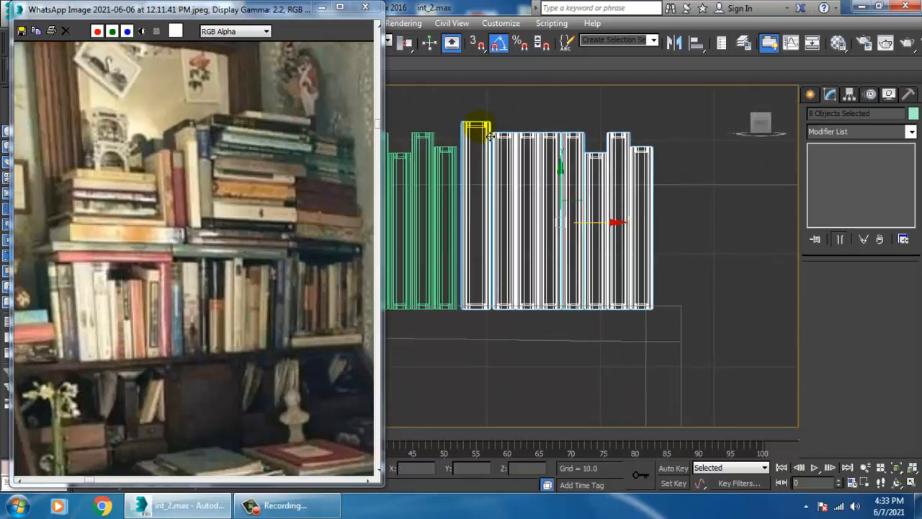
mouse_move(592, 223)
left_mouse_down()
mouse_move(600, 229)
mouse_move(596, 221)
left_mouse_up()
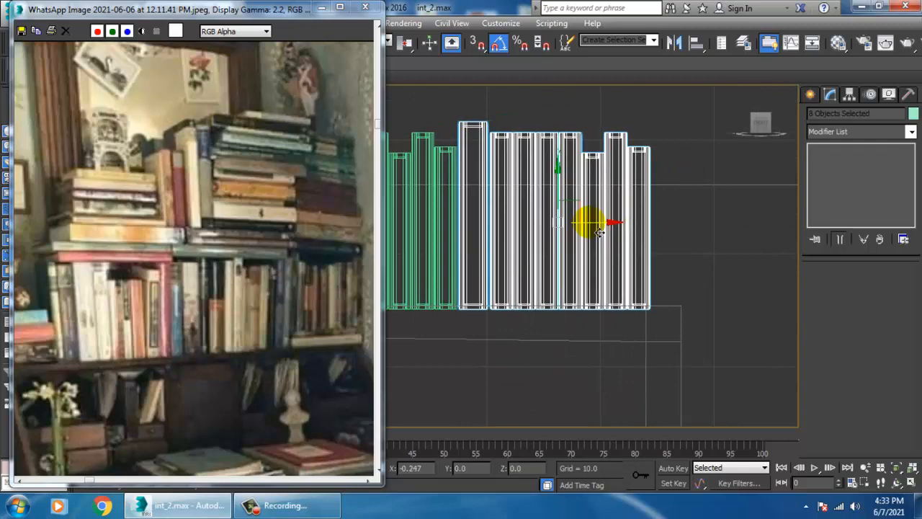
Step: Lower the top vertices of the wide, tallest copied book to about Z 118.771
left_click(478, 134)
key("1")
left_click_drag(433, 107, 511, 133)
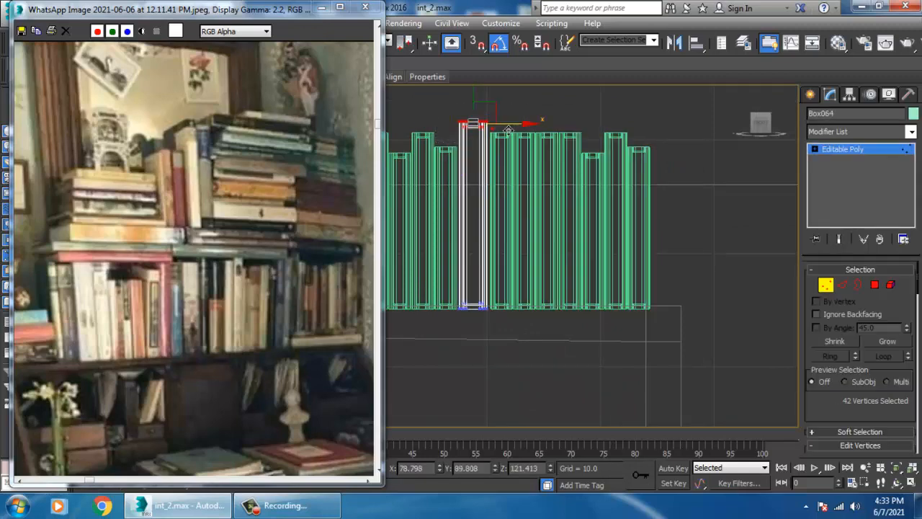
left_click_drag(485, 103, 504, 153)
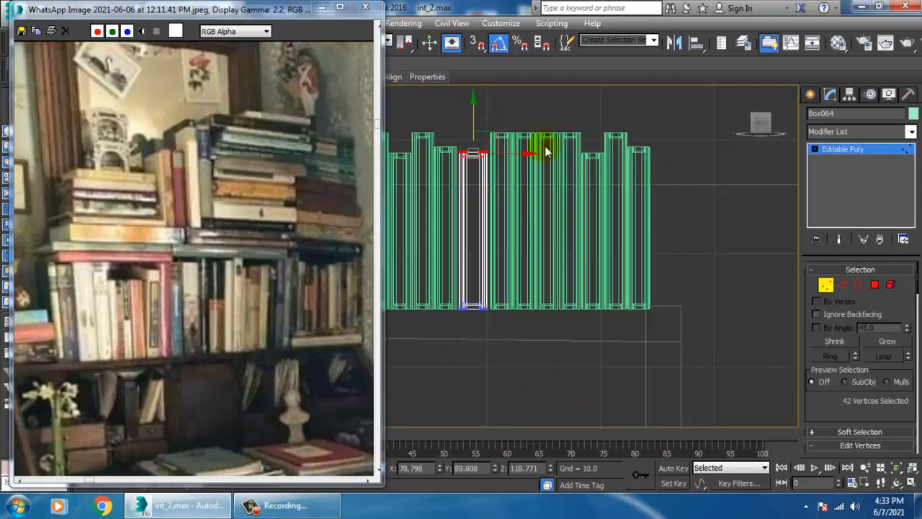
left_click(857, 148)
Step: Raise the shortest thin copy's top vertices to about Z 119.256 and lower the top of the third thin copied book
key("1")
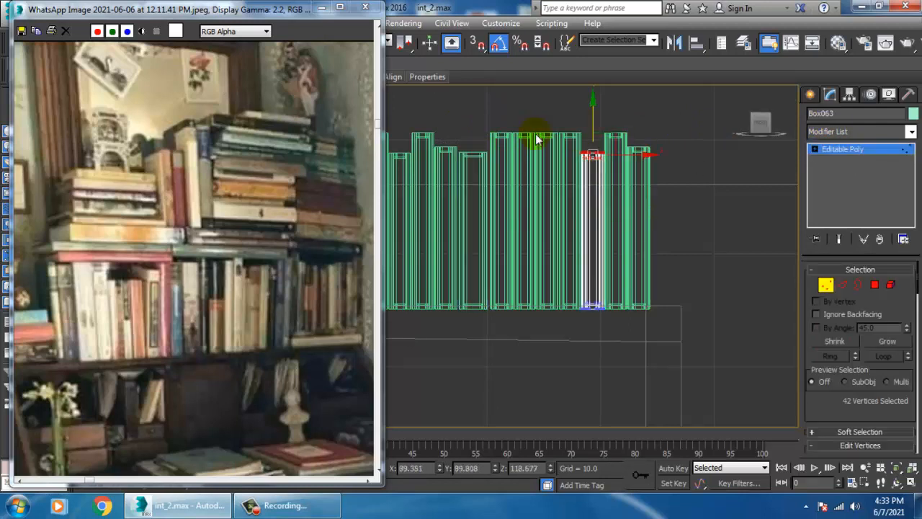
left_click(839, 149)
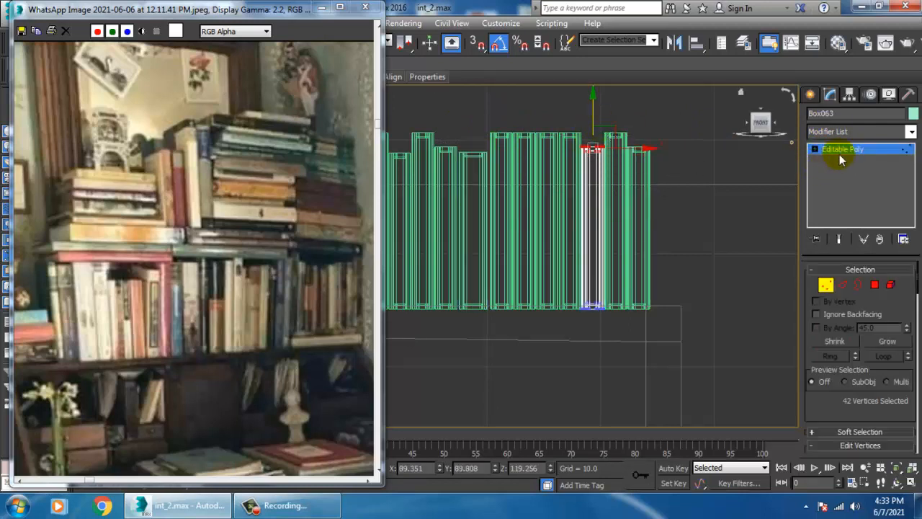
left_click(560, 169)
key("1")
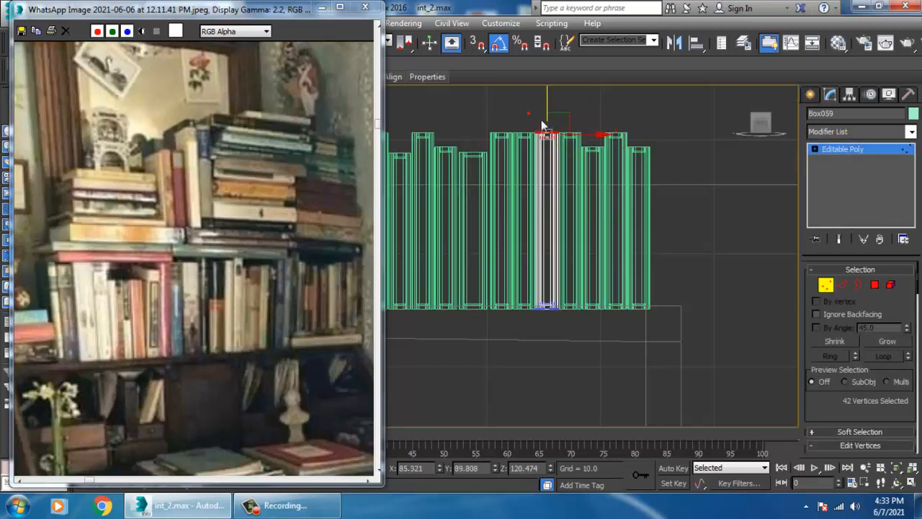
left_click_drag(548, 116, 568, 131)
left_click(836, 148)
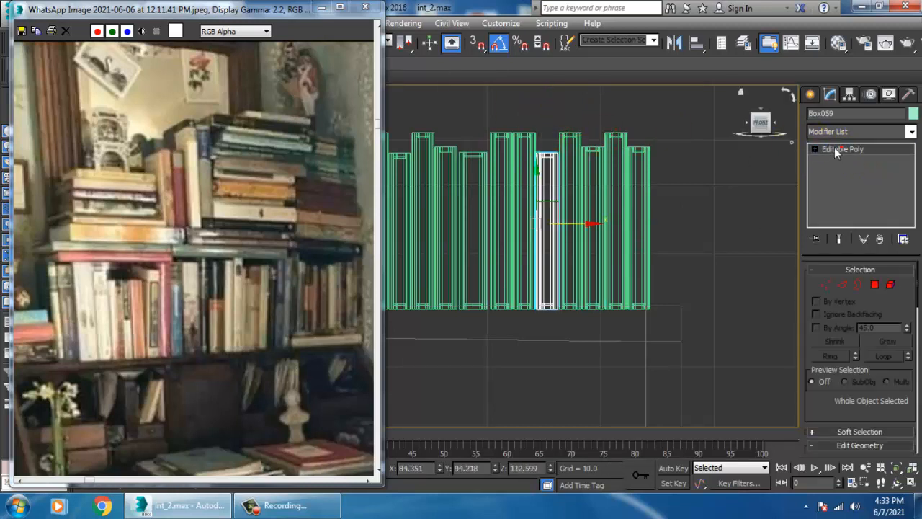
Step: Clone the last two books of the row as one copy placed directly beyond its end
left_click(617, 256)
left_click(646, 265, "ctrl")
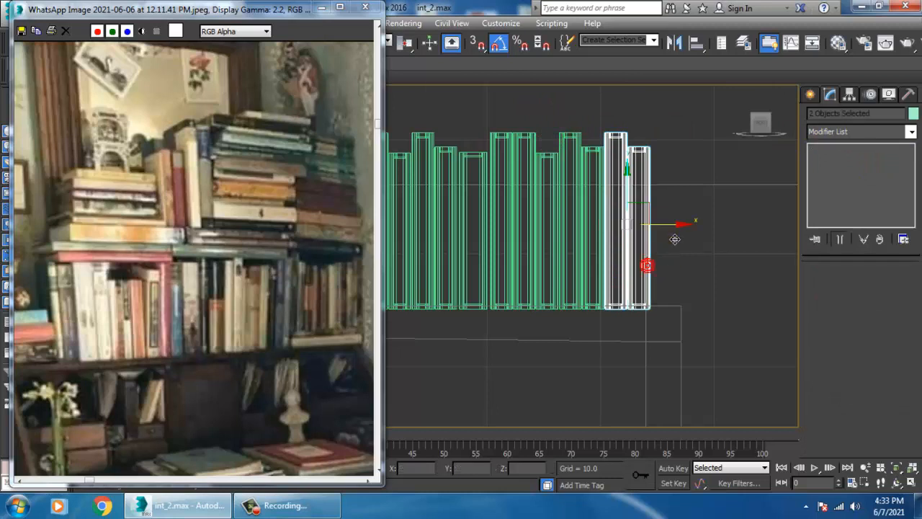
left_click_drag(684, 233, 721, 237, "shift")
left_click(464, 311)
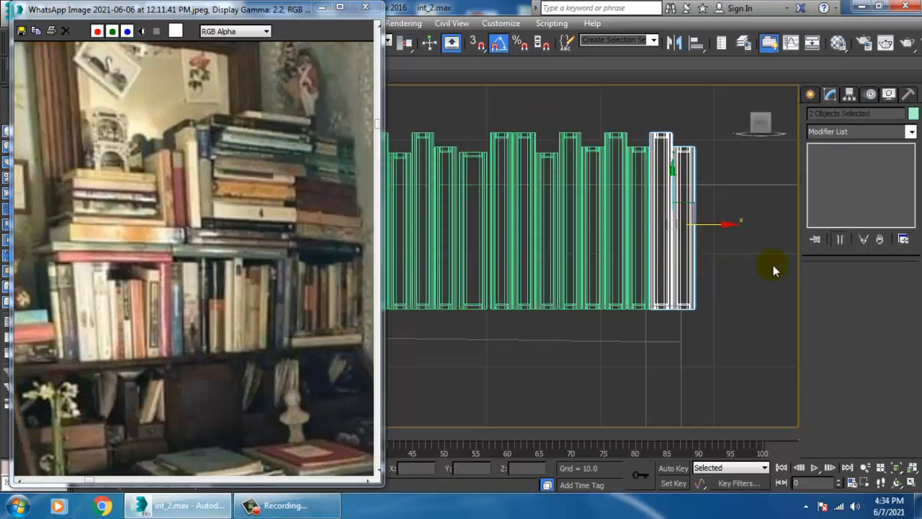
Step: Delete the shorter copied book at the very end of the row
left_click(698, 278)
left_click(694, 271)
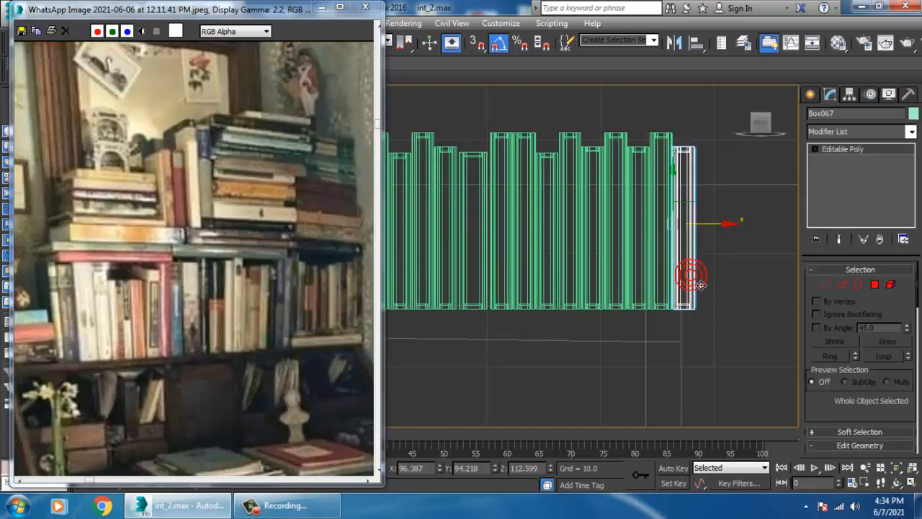
left_click(684, 278)
middle_click_drag(684, 278, 721, 274)
scroll(720, 274, "down", 3)
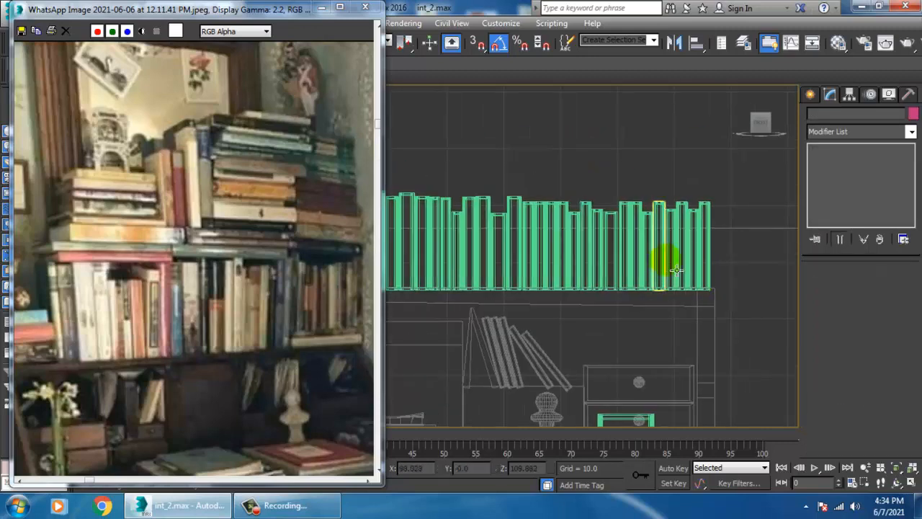
Step: Lower the top vertices of the remaining end book to about Z 119.202
left_click(683, 247)
middle_click_drag(683, 248, 668, 253)
key("1")
left_click_drag(624, 189, 701, 222)
scroll(702, 222, "up", 2)
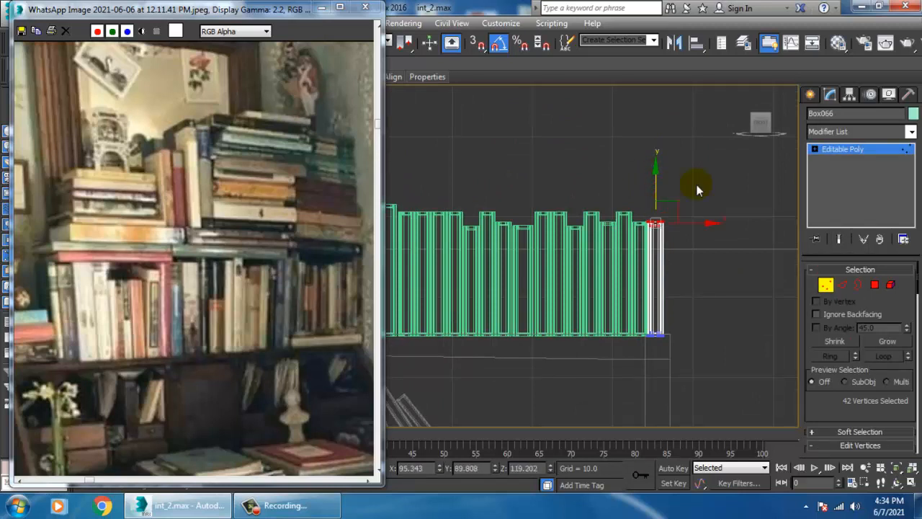
left_click(855, 150)
Step: Tilt the end book slightly against the row with angle snap off and position it at about X 94.834
middle_click_drag(696, 276, 702, 279)
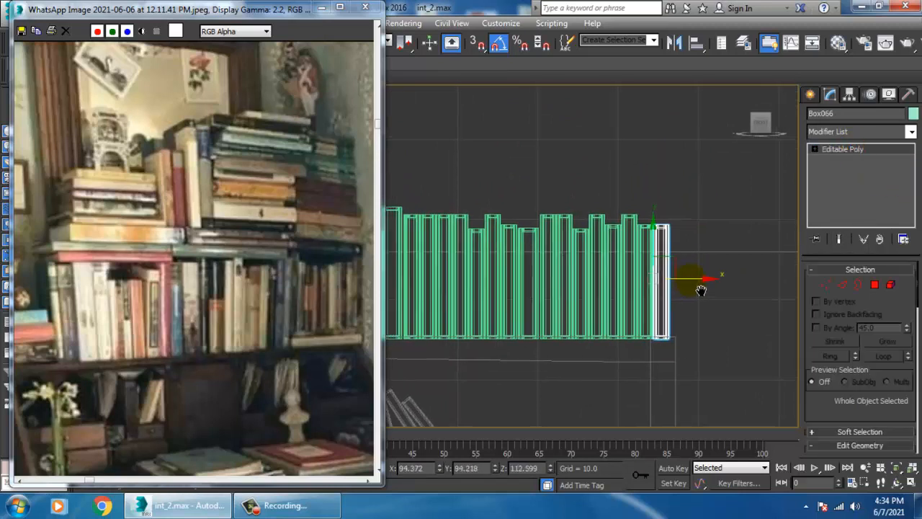
scroll(699, 282, "up", 2)
left_click(496, 45)
key("e")
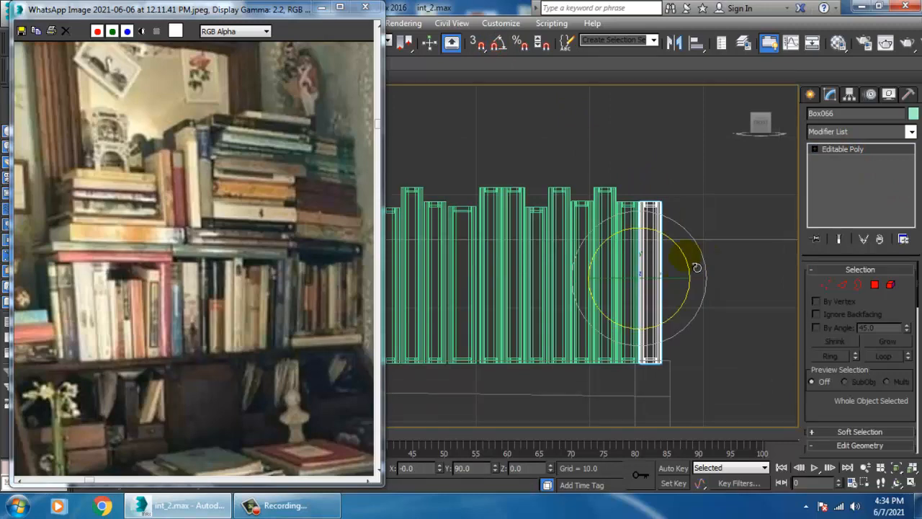
left_click_drag(695, 268, 704, 291)
key("w")
scroll(678, 292, "down", 2)
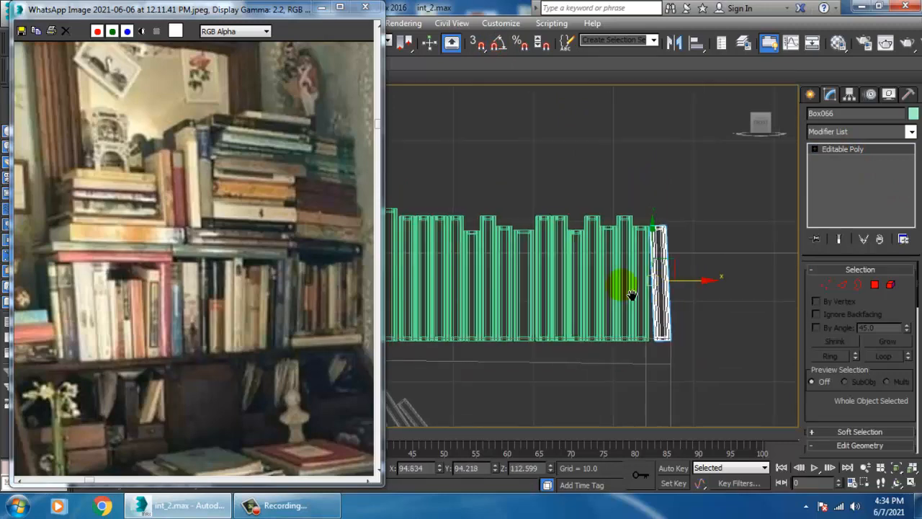
Step: Select all objects in the scene and assign them a single light grey object colour
key("alt+w")
right_click(704, 354)
key("alt+w")
middle_click_drag(640, 326, 635, 279, "alt")
scroll(661, 326, "down", 5)
scroll(627, 288, "up", 3)
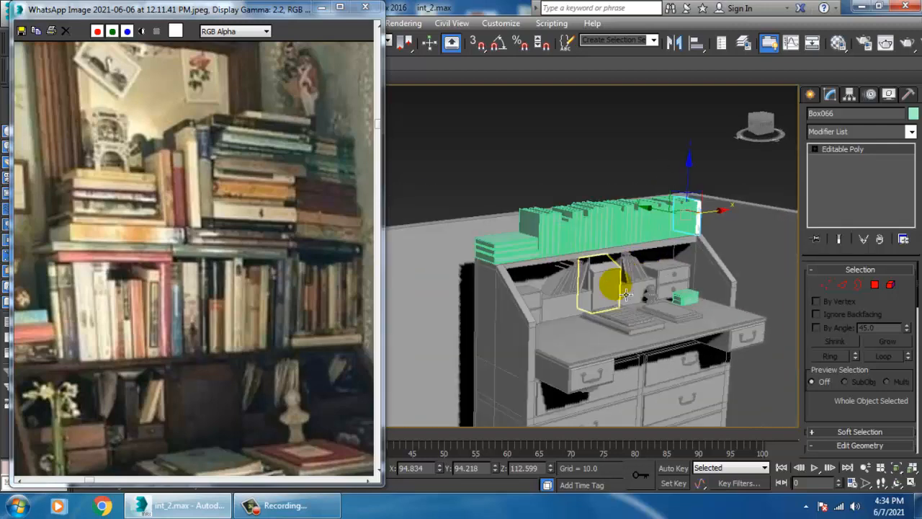
key("ctrl+a")
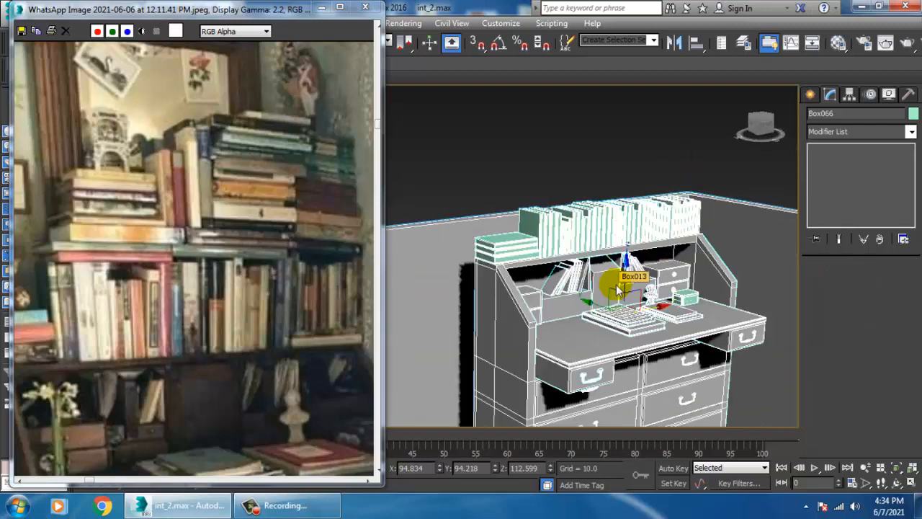
left_click(914, 113)
left_click(523, 324)
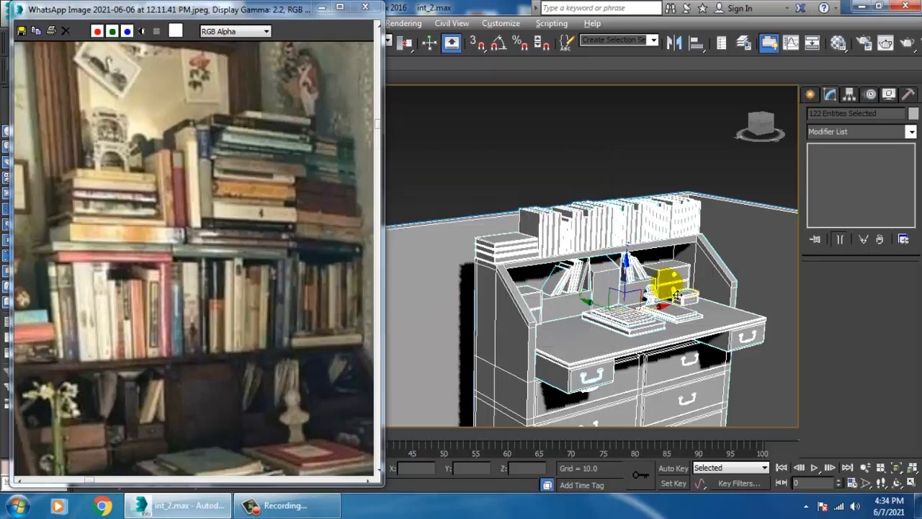
Step: Clone the top book of the flat stack upward as one copy at about Z 122.915
scroll(609, 151, "up", 5)
left_click(610, 151)
middle_click_drag(592, 239, 617, 238, "alt")
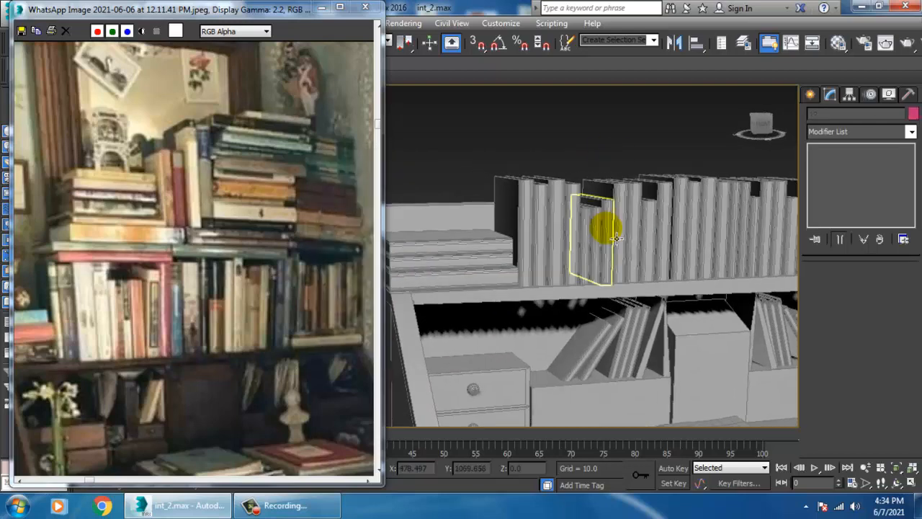
key("F4")
key("F4")
scroll(618, 238, "down", 3)
middle_click_drag(648, 270, 638, 281)
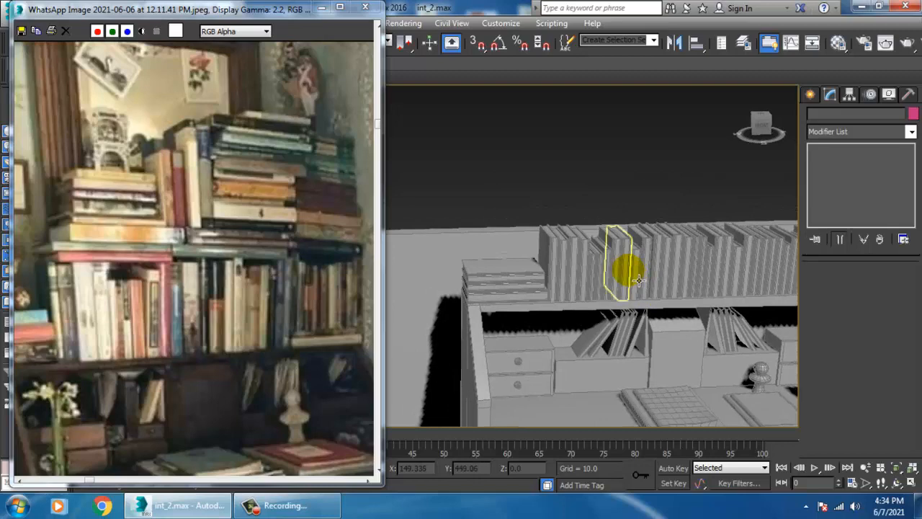
left_click(558, 265)
scroll(558, 265, "up", 3)
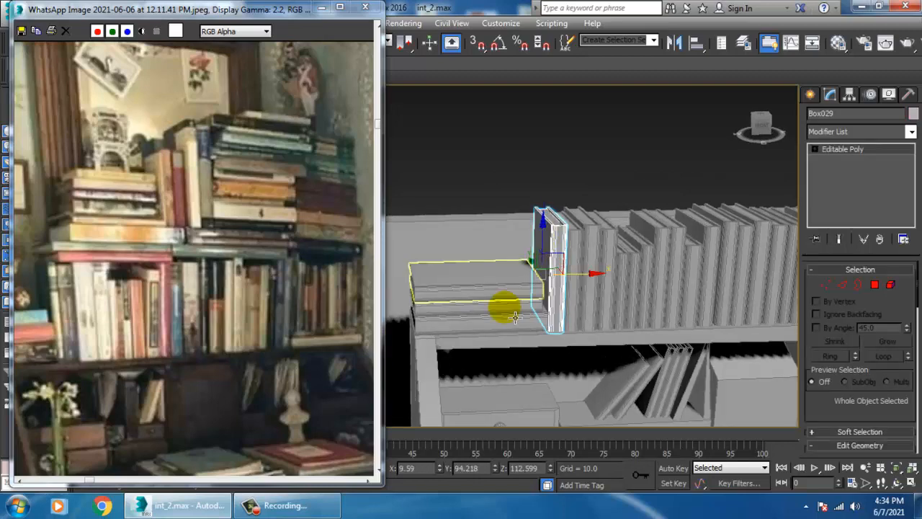
left_click(497, 295)
left_click_drag(497, 295, 519, 189)
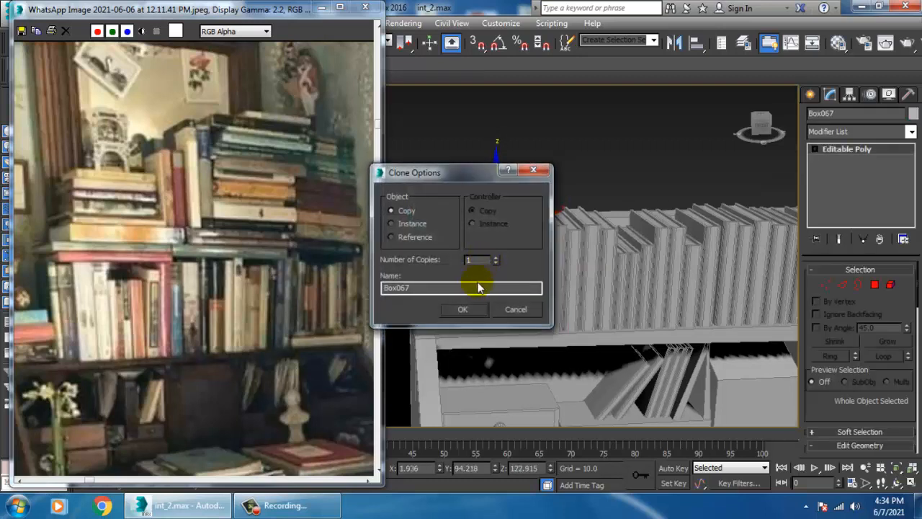
left_click(460, 310)
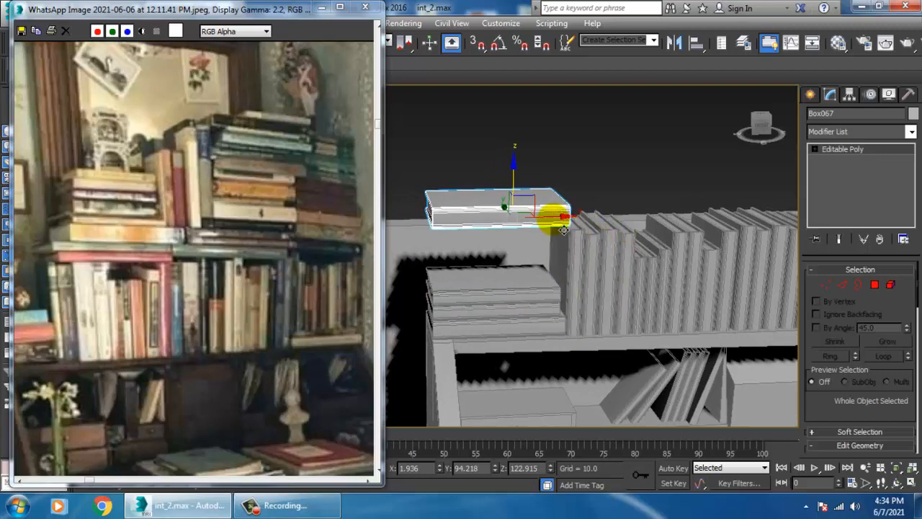
Step: Move the copied flat book over the upright row to about X 22.642 and lower it onto the books
left_click_drag(555, 215, 721, 231)
middle_click_drag(679, 220, 637, 183, "alt")
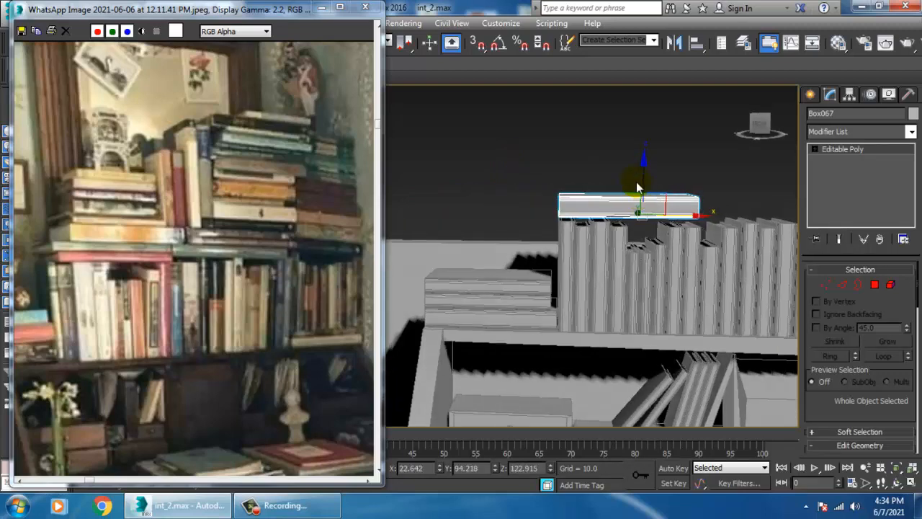
left_click_drag(642, 161, 659, 181)
middle_click_drag(659, 180, 634, 182, "alt")
mouse_move(675, 209)
middle_mouse_down()
mouse_move(657, 206)
mouse_move(667, 192)
middle_mouse_up()
Step: Thin the flat book on the upright row by lowering its top vertices to about Z 124.417
key("alt+w")
key("alt+w")
key("z")
middle_click_drag(551, 194, 627, 244)
scroll(703, 215, "down", 4)
key("1")
left_click_drag(773, 230, 797, 245)
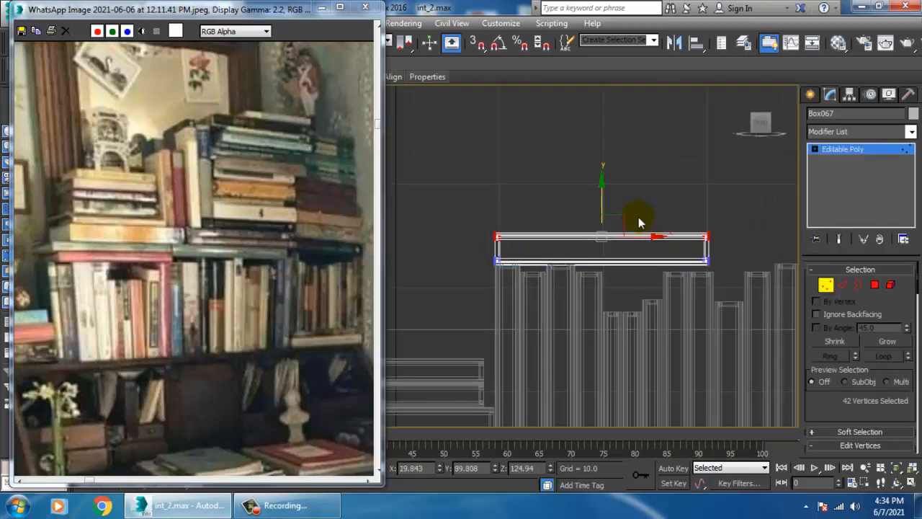
left_click_drag(607, 201, 621, 215)
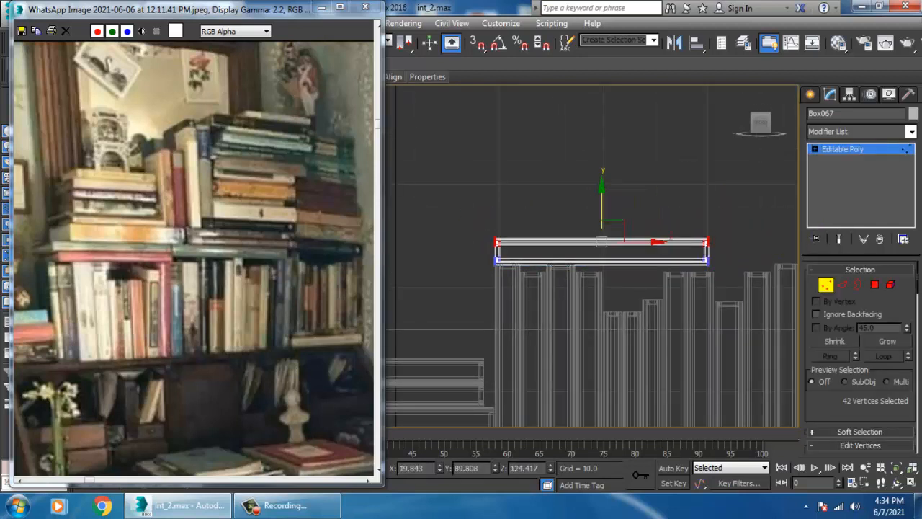
left_click(839, 154)
Step: Tilt the flat book slightly on the upright row and shift it to about X 23.278, Z 122.103
key("e")
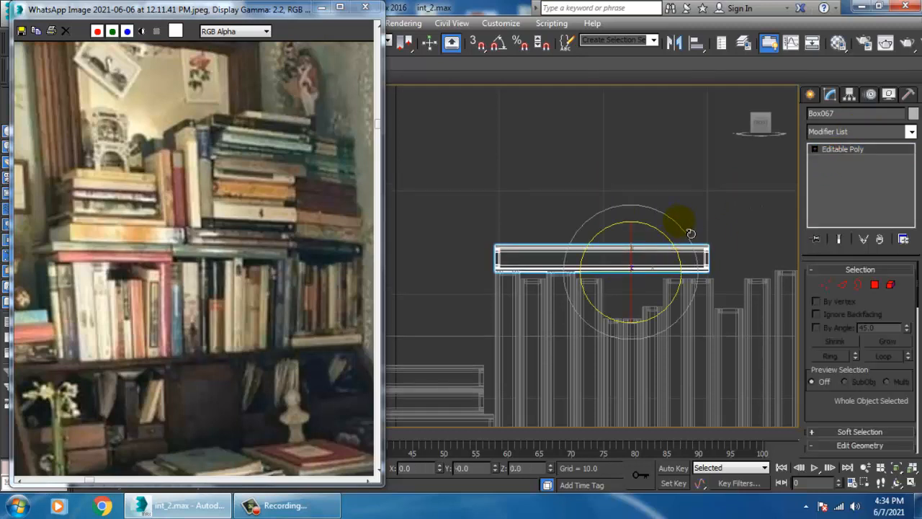
key("w")
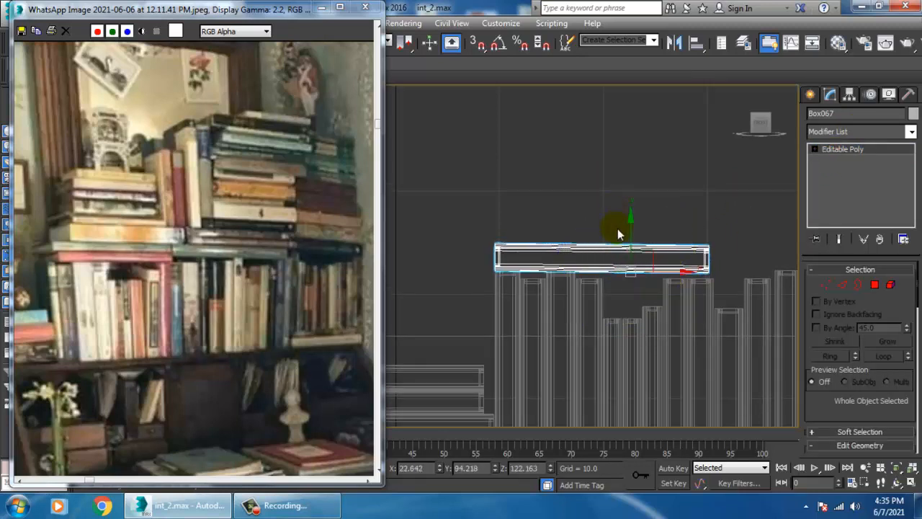
left_click_drag(641, 244, 637, 235)
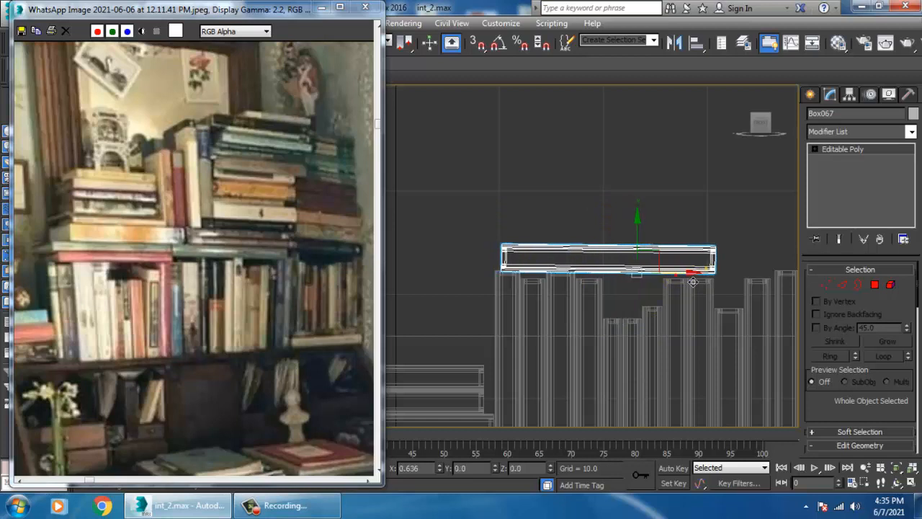
Step: Clone the flat book along the upright row as one copy beside the original, at about X 43.915
middle_click_drag(679, 264, 546, 295)
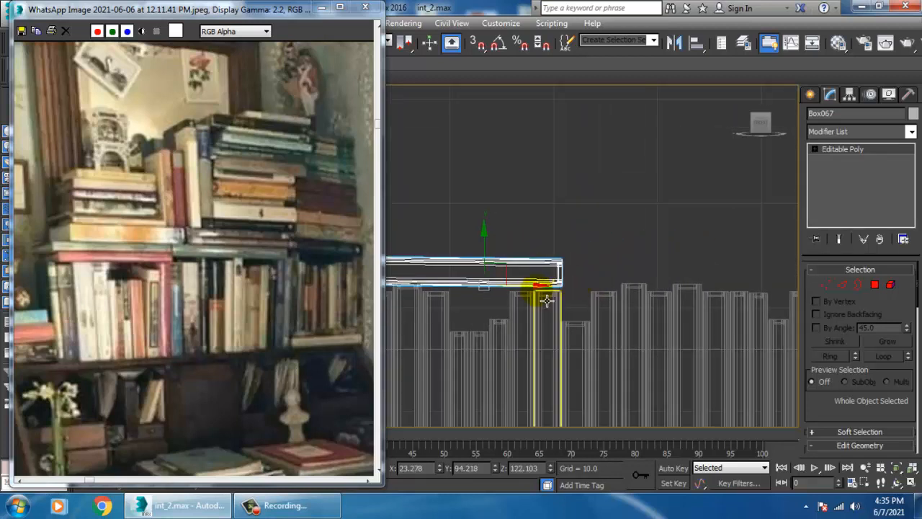
mouse_move(533, 283)
left_mouse_down("shift")
mouse_move(767, 293)
mouse_move(757, 295)
left_mouse_up("shift")
left_click(471, 312)
scroll(715, 279, "down", 3)
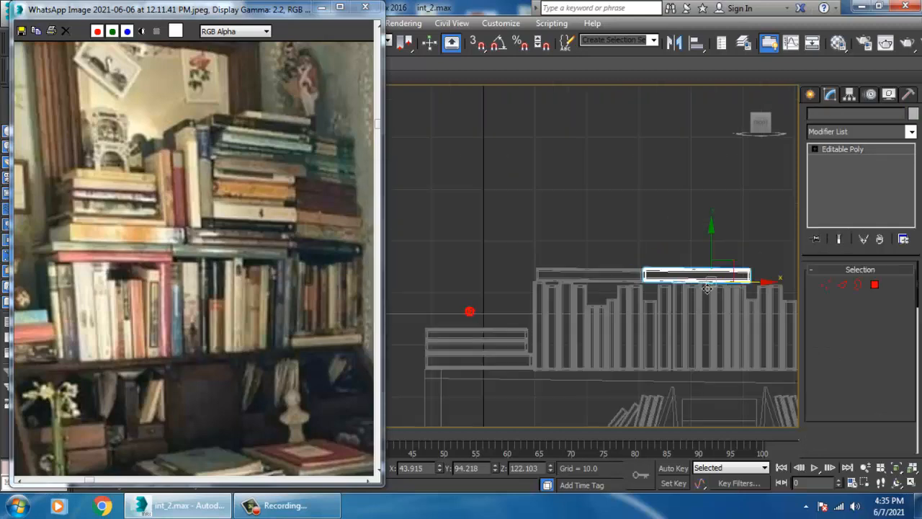
middle_click_drag(712, 277, 591, 270)
key("1")
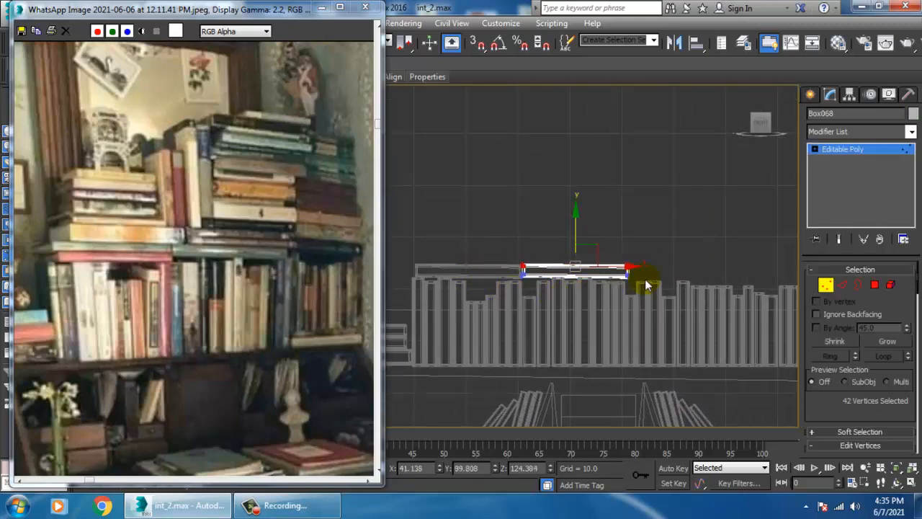
left_click(858, 148)
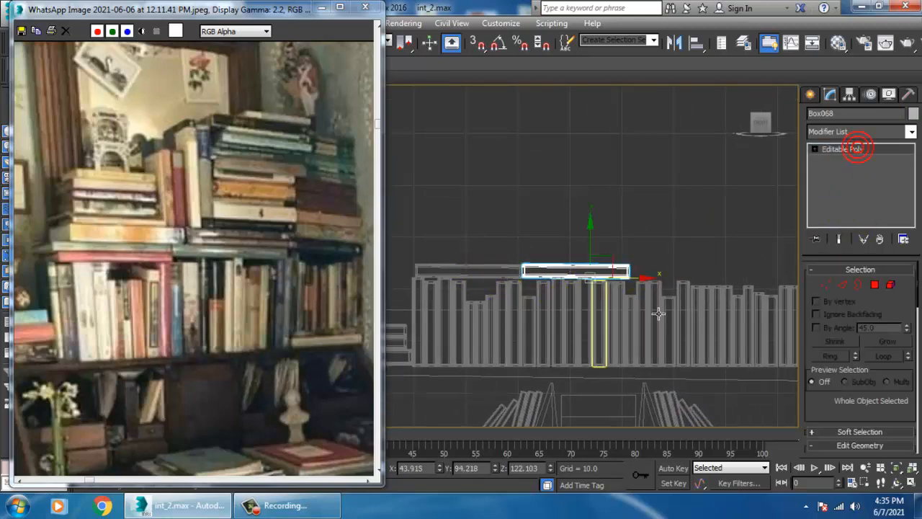
Step: Clone the two flat books together further along the upright row, and delete the copied pair
middle_click_drag(655, 310, 634, 297)
scroll(609, 297, "down", 4)
scroll(612, 293, "up", 4)
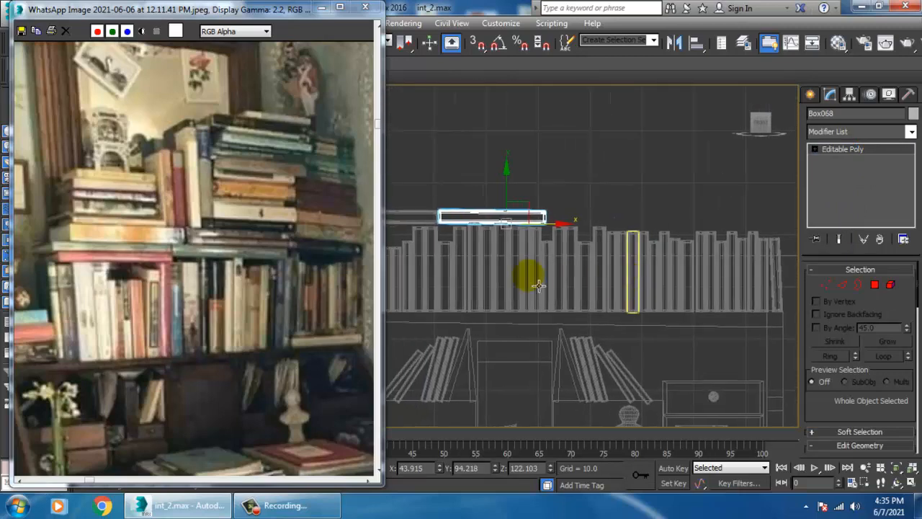
left_click(431, 218, "ctrl")
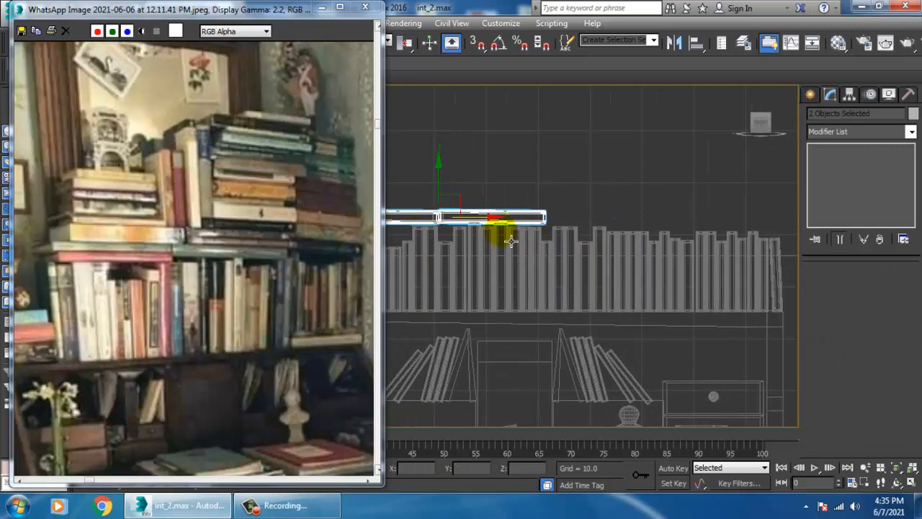
mouse_move(501, 224)
left_mouse_down()
mouse_move(591, 225)
mouse_move(722, 253)
mouse_move(714, 258)
left_mouse_up()
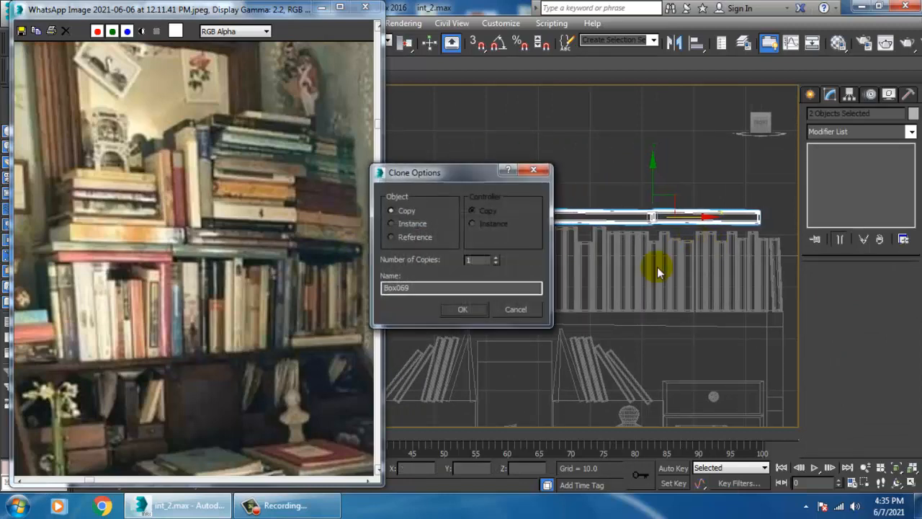
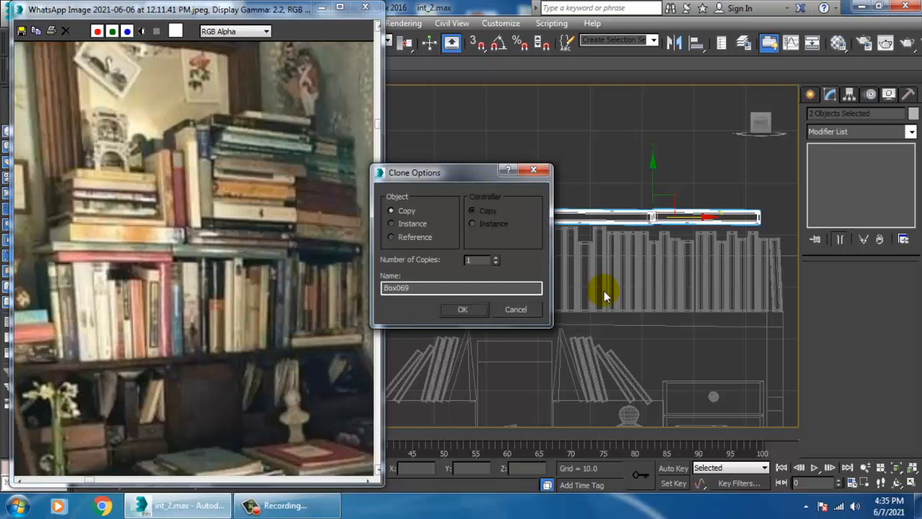
left_click(467, 308)
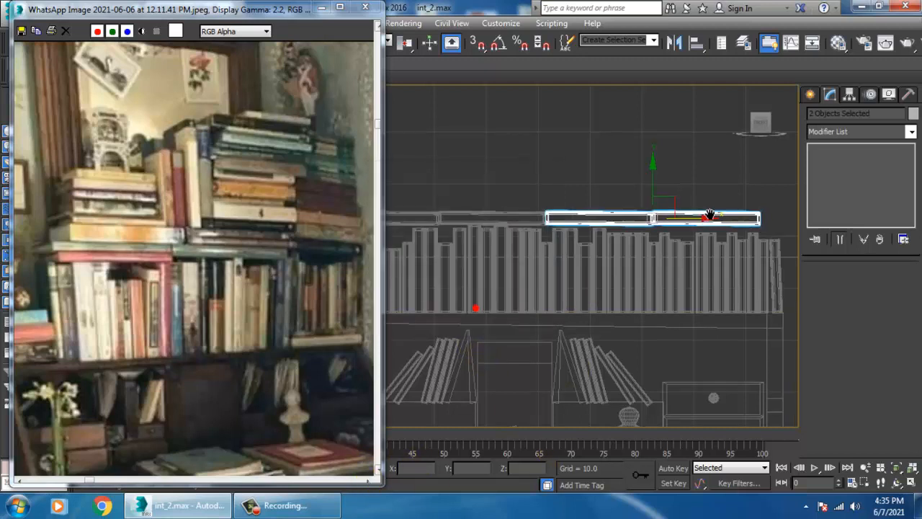
scroll(598, 242, "up", 5)
middle_click_drag(555, 229, 580, 244)
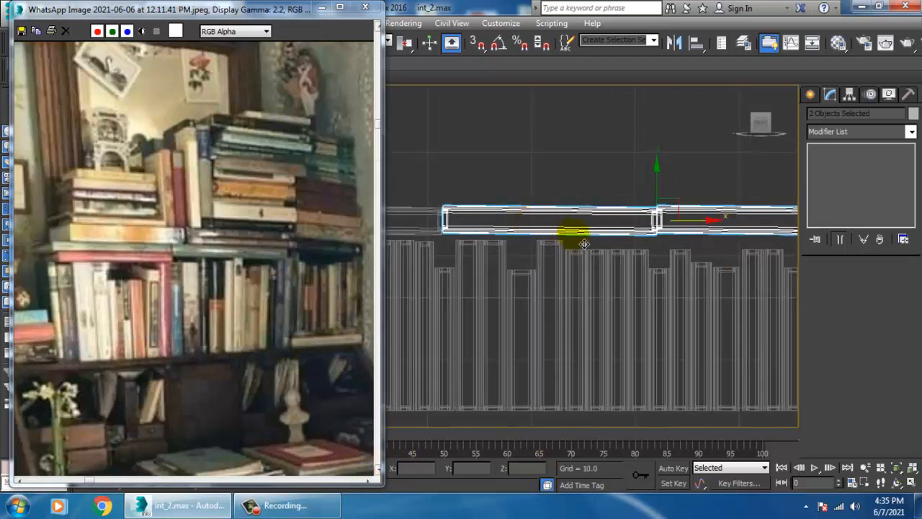
key("Delete")
Step: Clone the second flat book along the upright row as one copy at about X 64.673
left_click(441, 226)
middle_click_drag(442, 227, 656, 204)
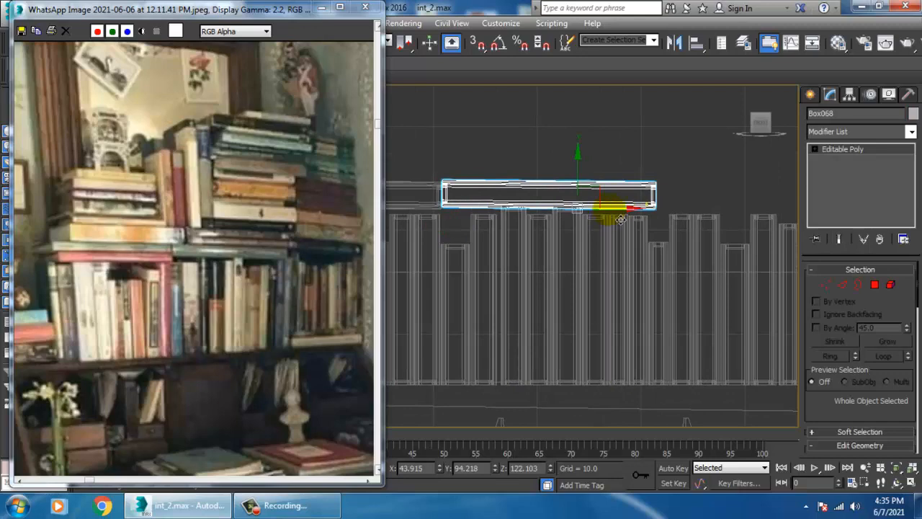
left_click_drag(621, 219, 835, 222, "shift")
left_click(468, 308)
middle_click_drag(636, 239, 461, 261)
Step: Thin the third flat book by lowering its top vertices, and lower the whole book to about Z 121.579
key("1")
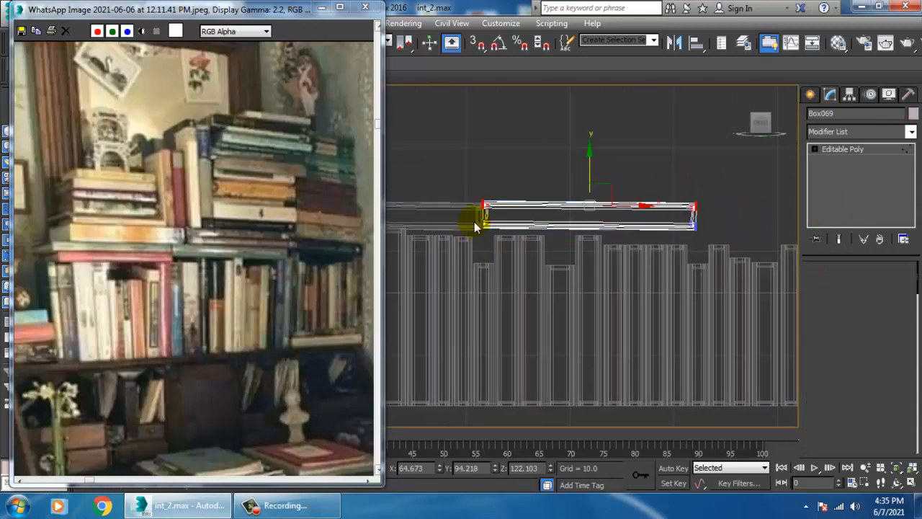
left_click_drag(455, 163, 650, 213)
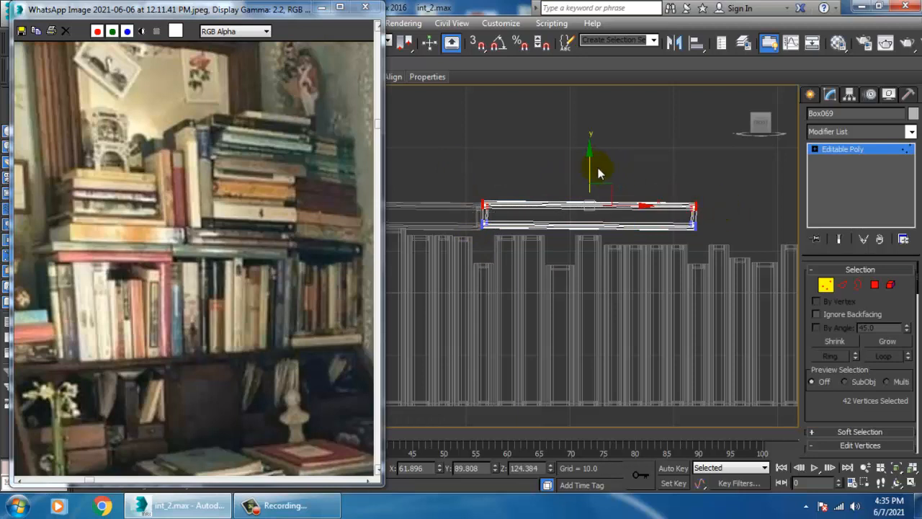
left_click_drag(600, 179, 627, 204)
left_click(854, 150)
scroll(693, 249, "down", 4)
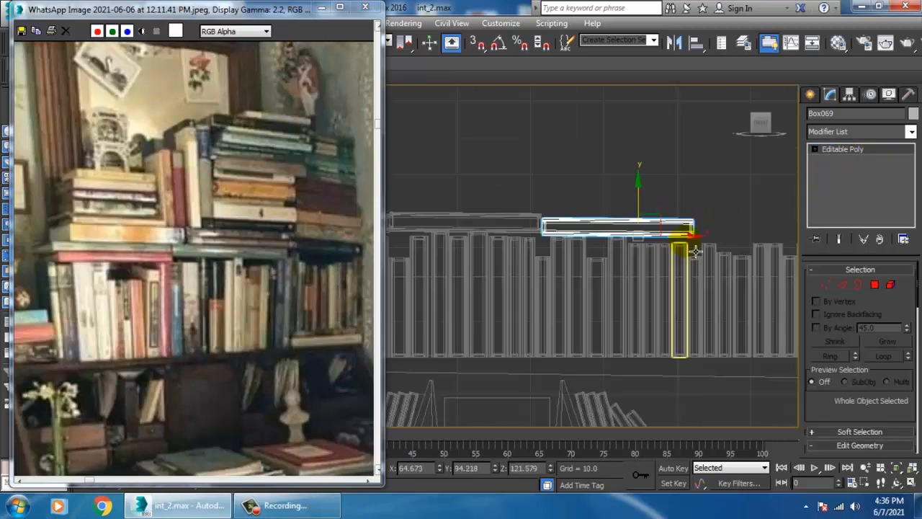
Step: Clone the third flat book to about X 85.631 and lower the copy onto the upright books at about Z 120.601
middle_click_drag(721, 265, 581, 278)
mouse_move(552, 252)
left_mouse_down("shift")
mouse_move(670, 272)
mouse_move(672, 281)
mouse_move(656, 284)
mouse_move(668, 286)
left_mouse_up("shift")
left_click(464, 308)
scroll(610, 260, "up", 4)
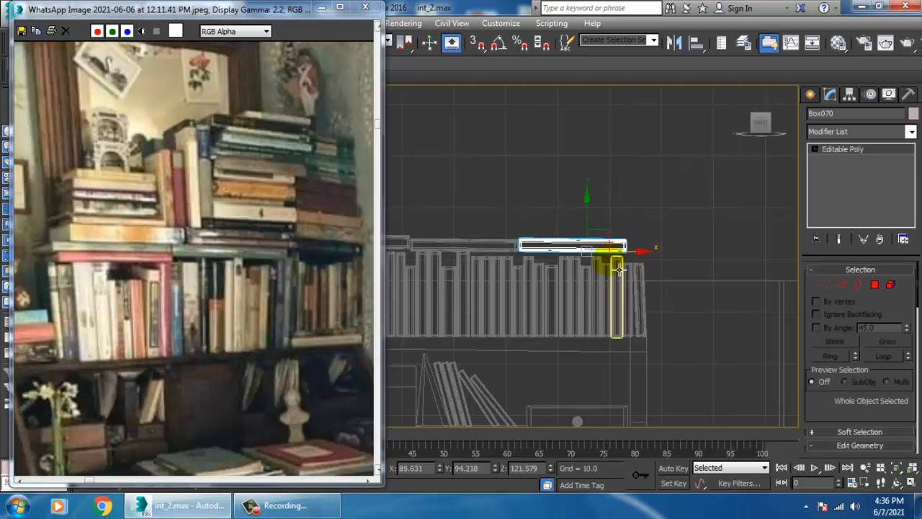
left_click_drag(576, 222, 576, 230)
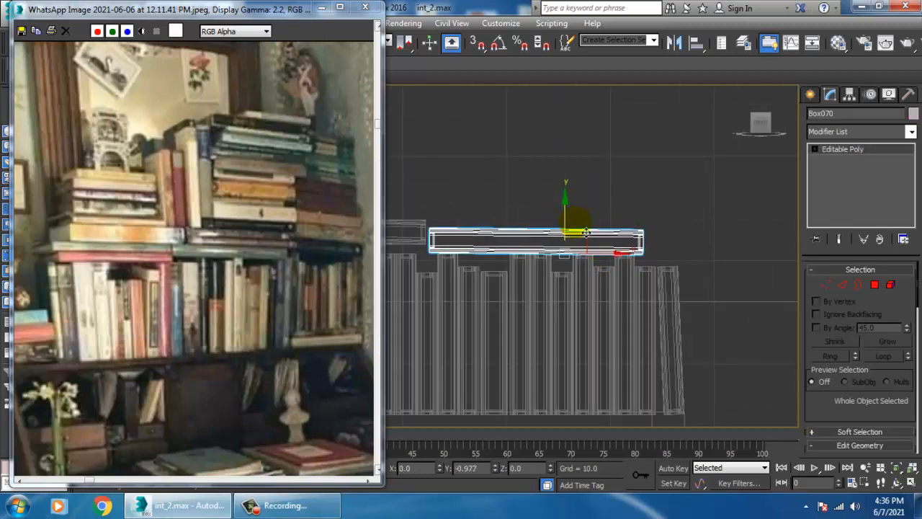
Step: Clone the first flat book on the upright row upward as one copy at about Z 124.964
scroll(501, 243, "down", 2)
scroll(609, 268, "down", 2)
scroll(610, 269, "up", 5)
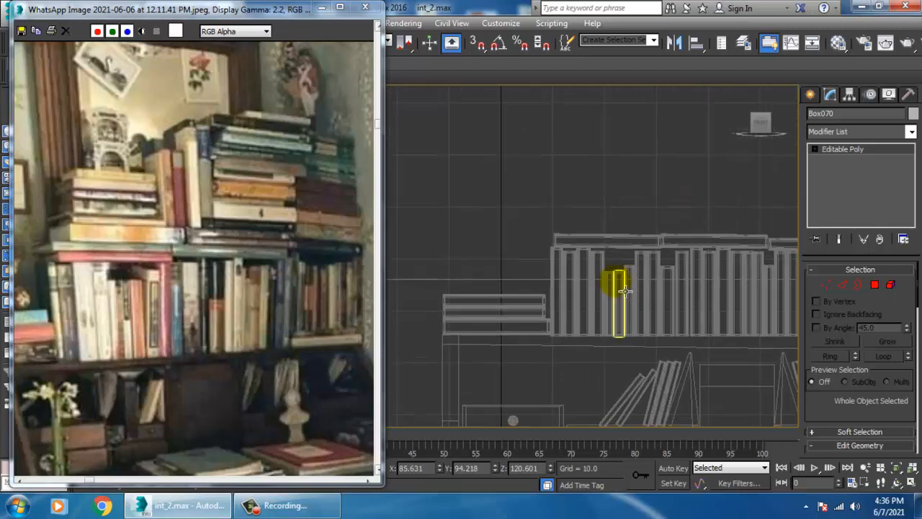
left_click(552, 264)
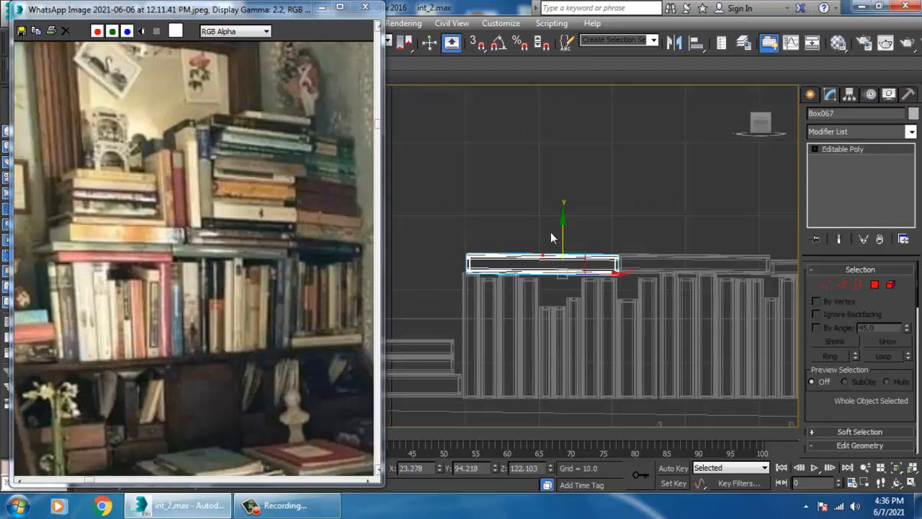
left_click_drag(573, 240, 565, 222, "shift")
left_click(461, 310)
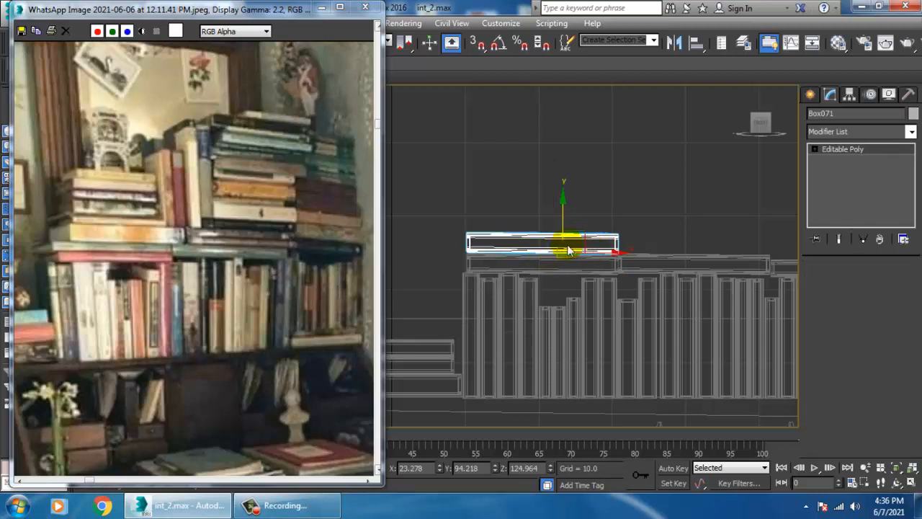
Step: Scale the second-layer book down slightly and thicken it by raising its top vertices about 0.458
key("r")
mouse_move(573, 256)
left_mouse_down()
mouse_move(567, 247)
mouse_move(585, 264)
left_mouse_up()
key("w")
key("1")
left_click_drag(436, 207, 626, 235)
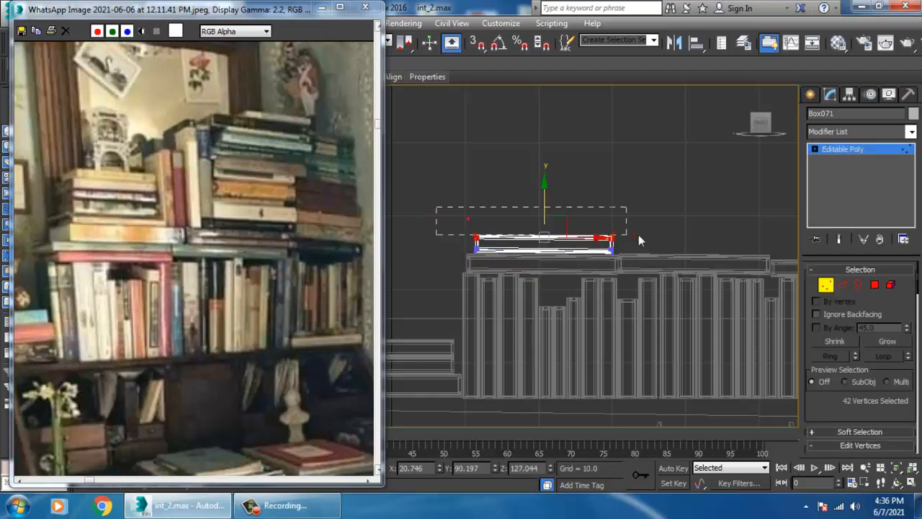
left_click_drag(557, 215, 554, 211)
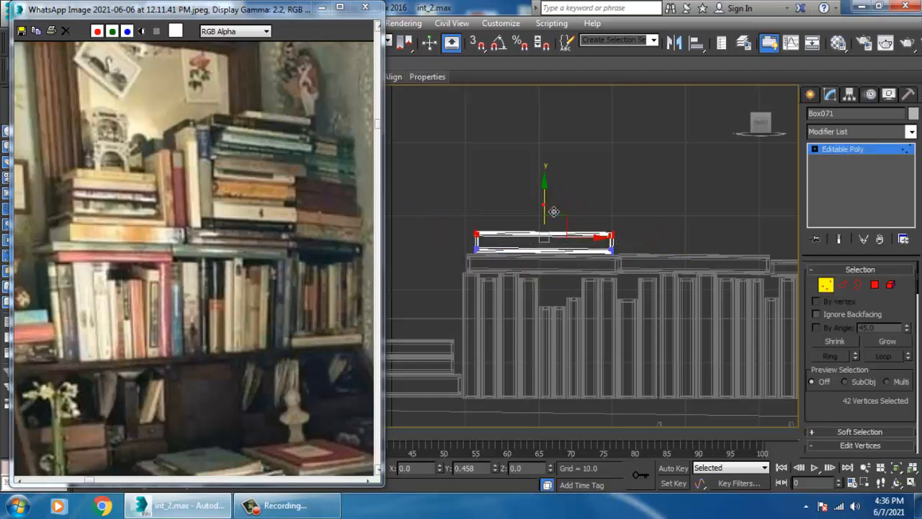
left_click(869, 149)
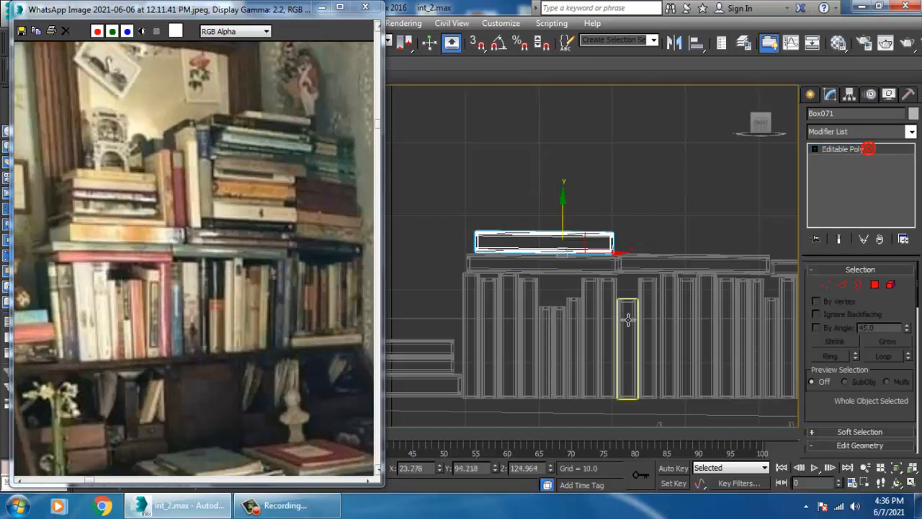
Step: Clone the second-layer book upward as one copy at about Z 128.004 and scale the copy down slightly
mouse_move(565, 209)
left_mouse_down("shift")
mouse_move(570, 185)
mouse_move(587, 199)
left_mouse_up("shift")
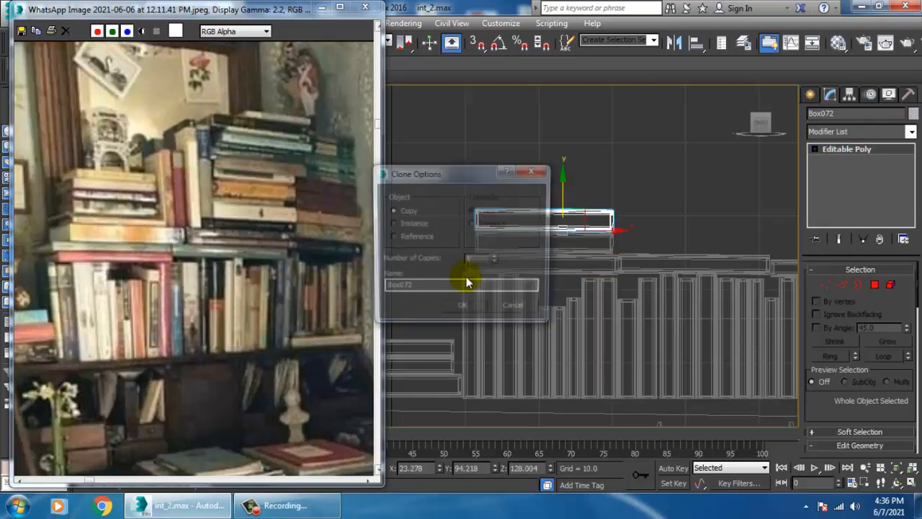
left_click(465, 305)
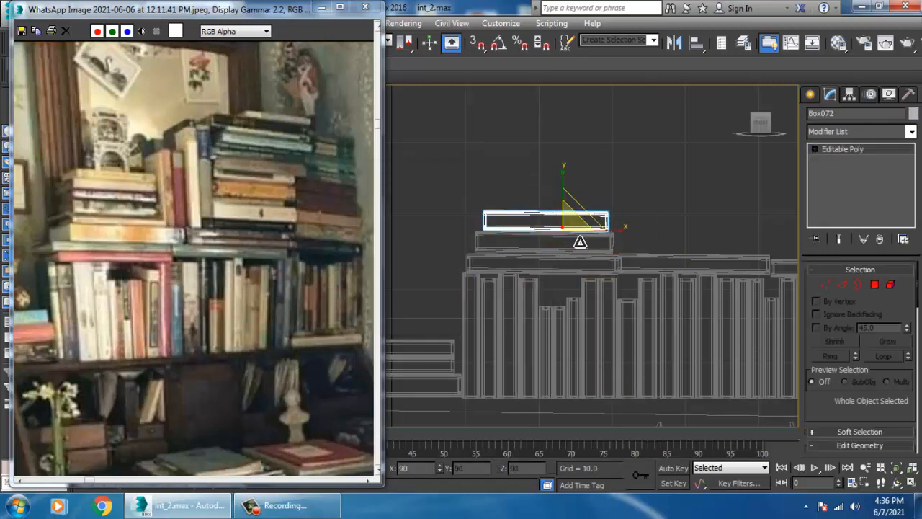
Step: Thin the top book of the new stack by lowering its top vertices to about Z 129.689
key("alt+w")
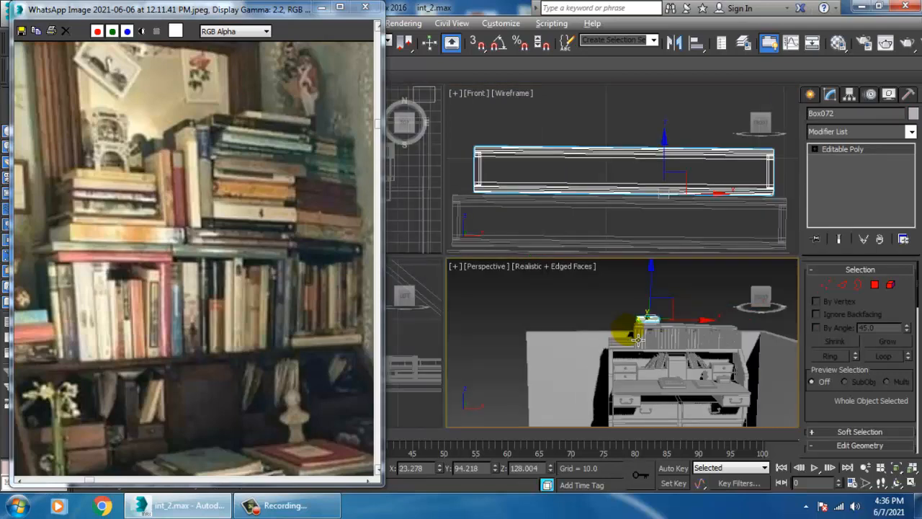
key("alt+w")
middle_click_drag(622, 330, 563, 282, "alt")
scroll(547, 251, "up", 5)
middle_click_drag(564, 282, 555, 251, "alt")
key("alt+w")
right_click(717, 167)
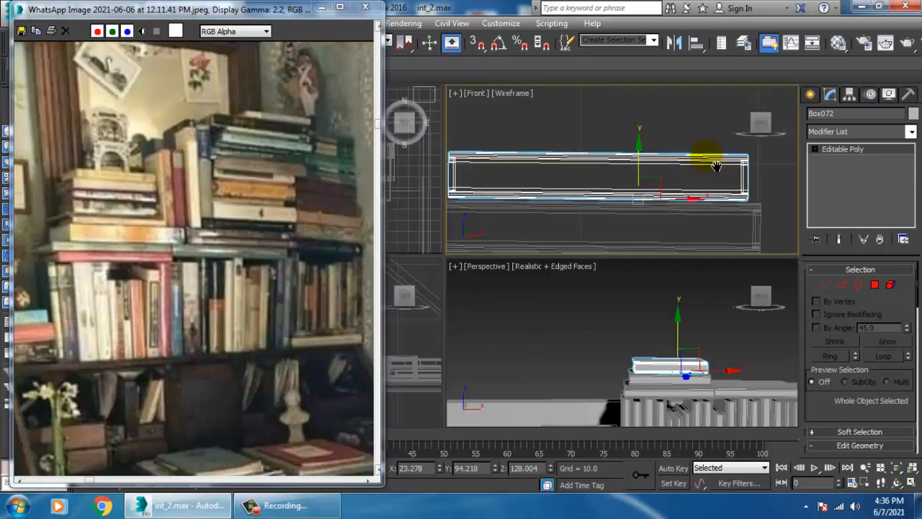
key("alt+w")
scroll(723, 172, "down", 4)
middle_click_drag(670, 217, 647, 237)
key("1")
left_click_drag(480, 200, 546, 226)
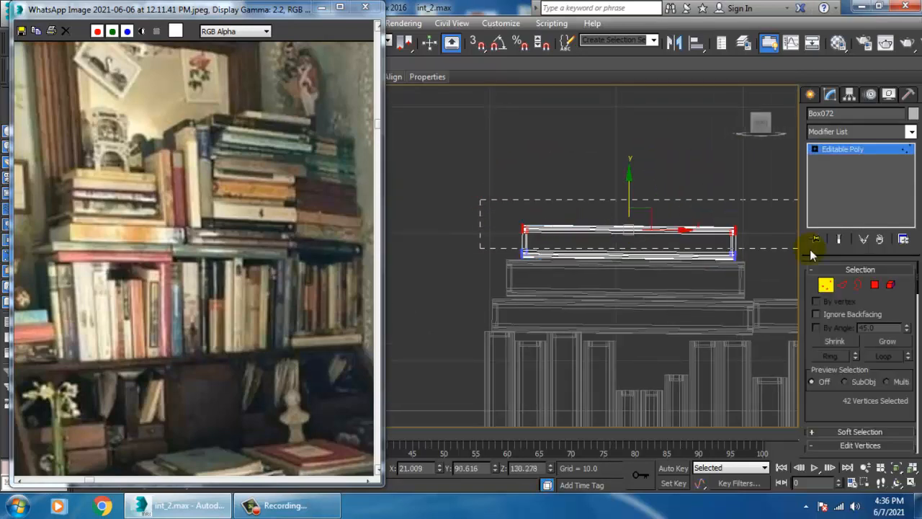
left_click_drag(640, 198, 650, 206)
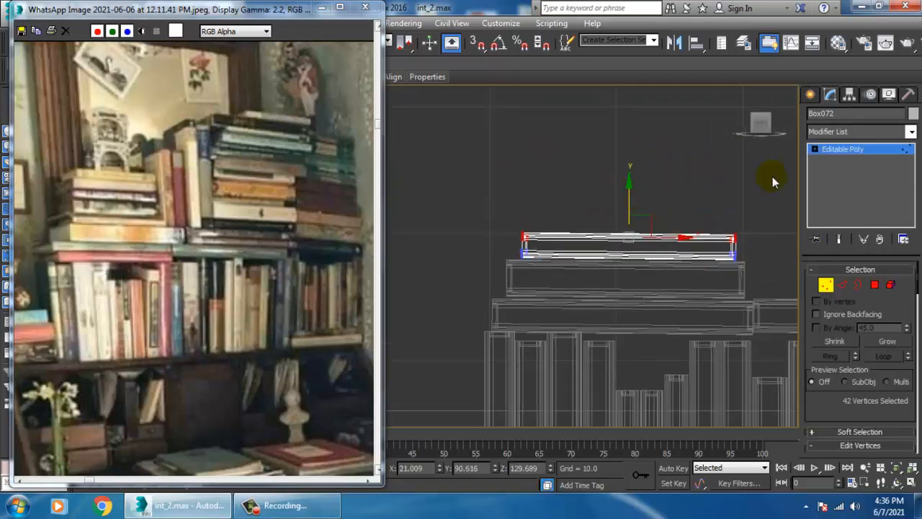
left_click(858, 150)
Step: Clone the thinned top book upward as one copy at about Z 129.9
key("alt+w")
right_click(705, 321)
key("alt+w")
middle_click_drag(645, 299, 629, 305, "alt")
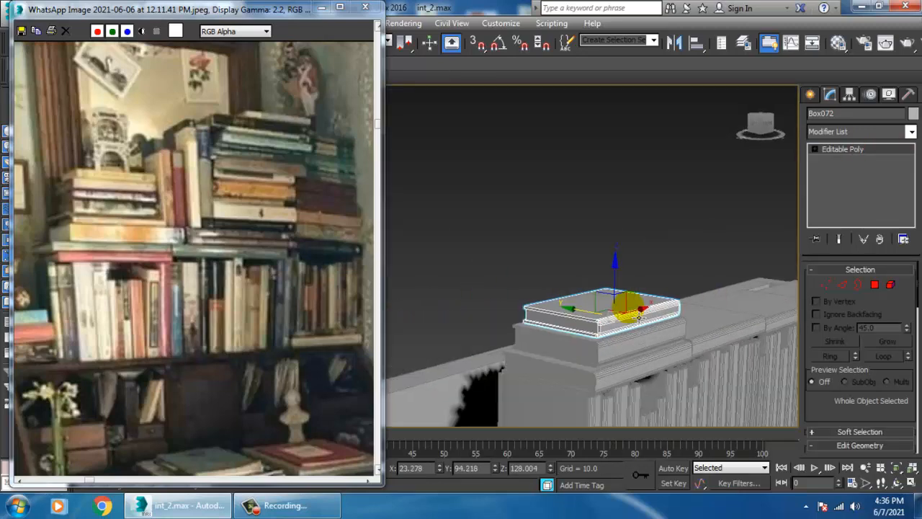
left_click_drag(623, 288, 624, 268, "shift")
left_click(476, 312)
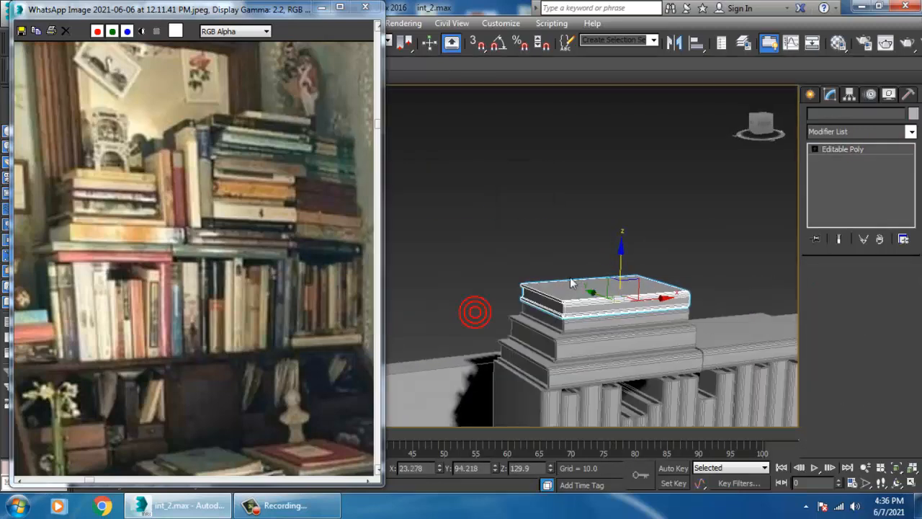
Step: Lower the two top thin books together by about 0.165 onto the thicker book beneath them
scroll(556, 269, "up", 4)
left_click(548, 312, "ctrl")
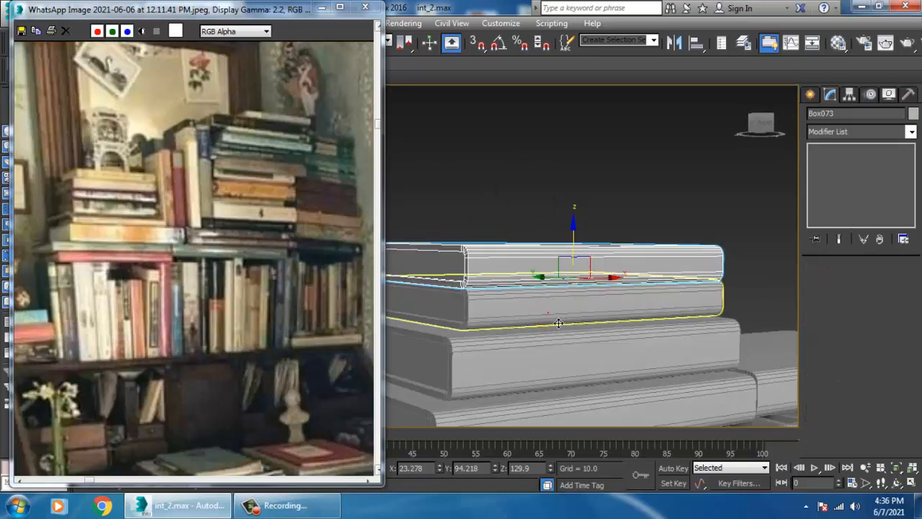
left_click(533, 256)
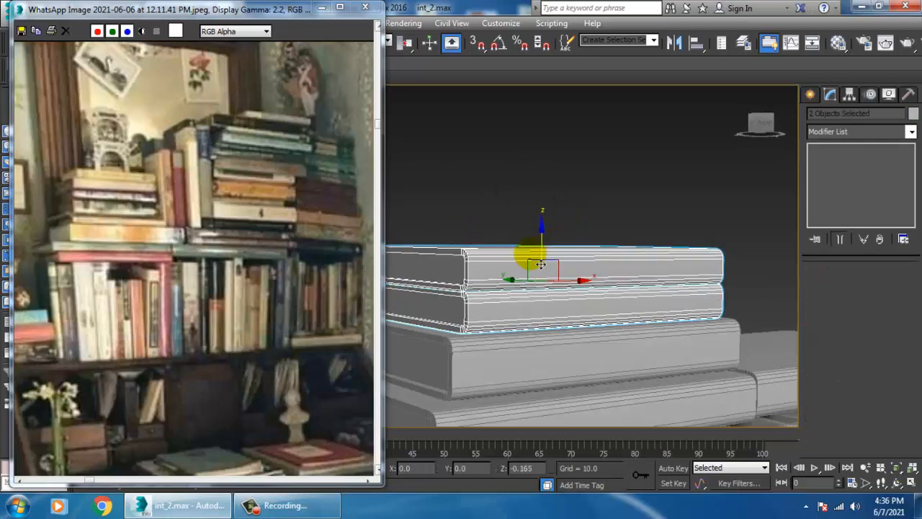
Step: Clone the top thin book upward at about Z 131.81 spacing position, making three copies to heighten the stack
left_click(576, 249)
mouse_move(580, 251)
left_mouse_down()
mouse_move(583, 209)
mouse_move(598, 214)
left_mouse_up()
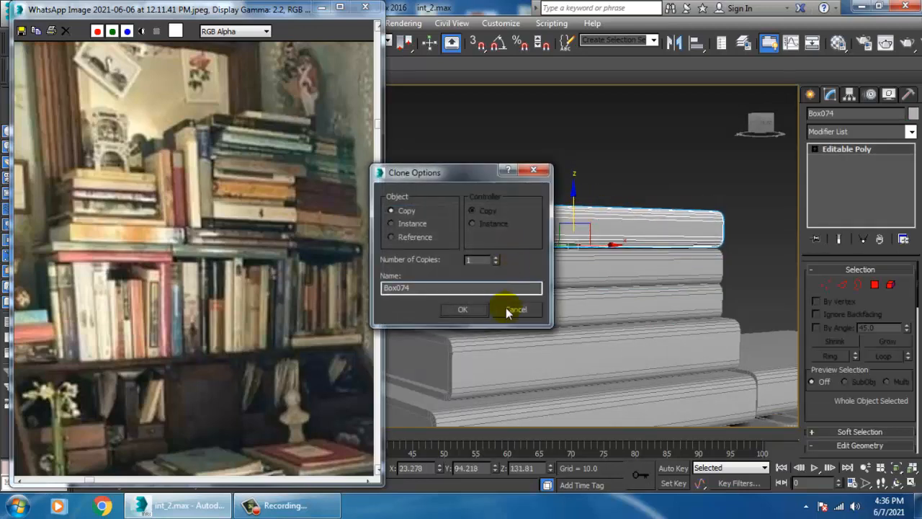
left_click(475, 309)
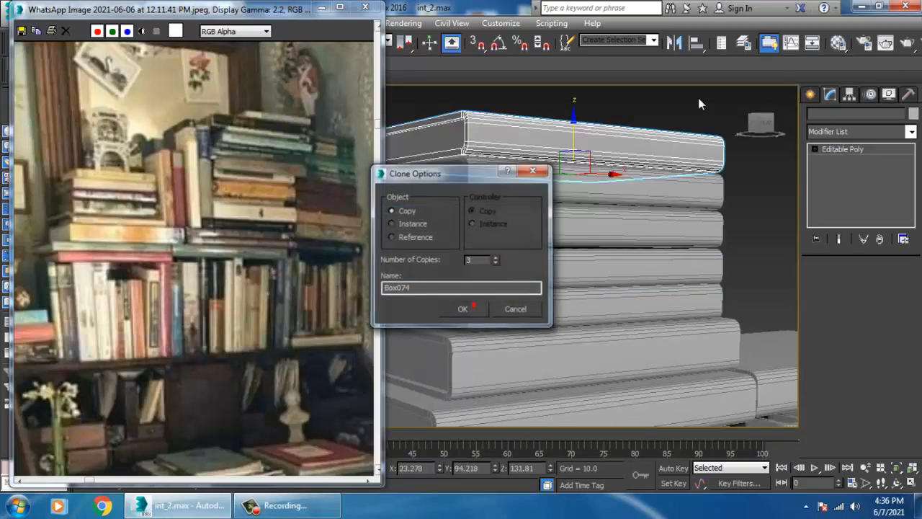
left_click(695, 99)
Step: Examine the overall desk and its book stacks against the full reference photo
scroll(681, 284, "down", 3)
middle_click_drag(682, 284, 648, 285, "alt")
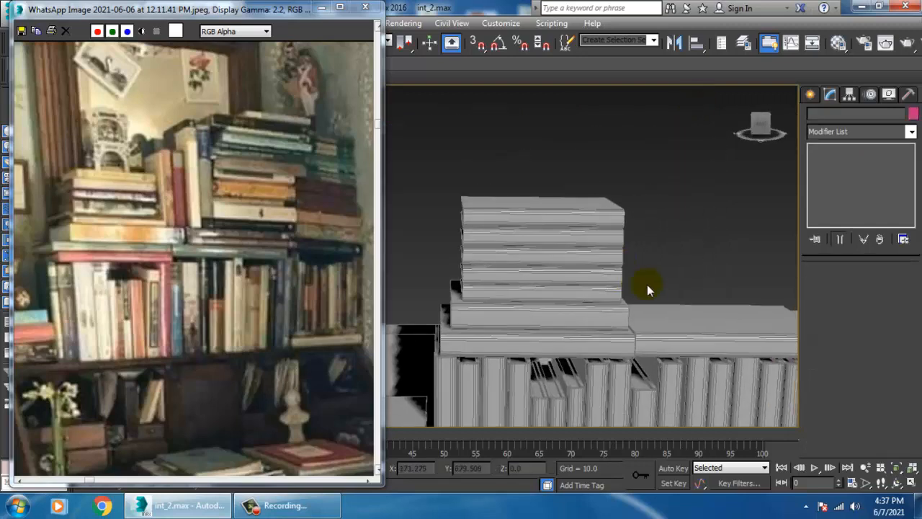
scroll(649, 287, "down", 5)
middle_click_drag(694, 304, 640, 225)
scroll(645, 245, "up", 3)
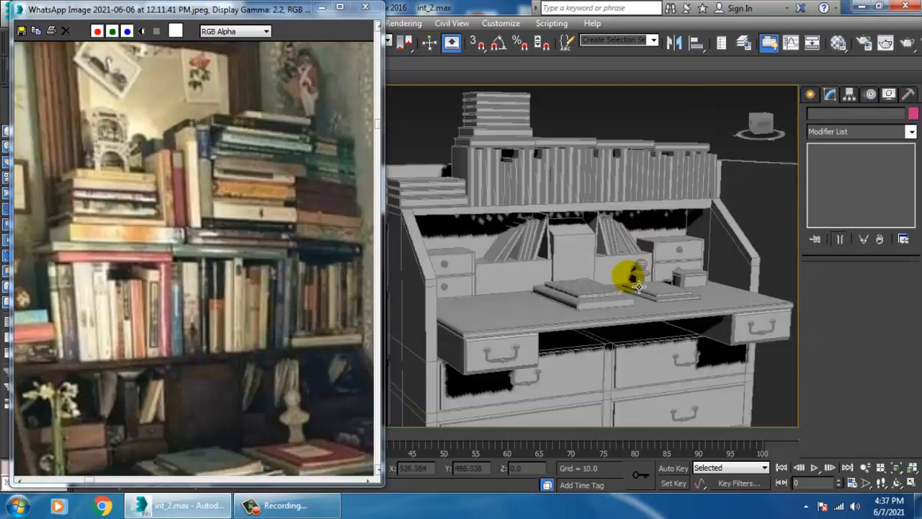
left_click(626, 263)
middle_click_drag(589, 282, 600, 284, "alt")
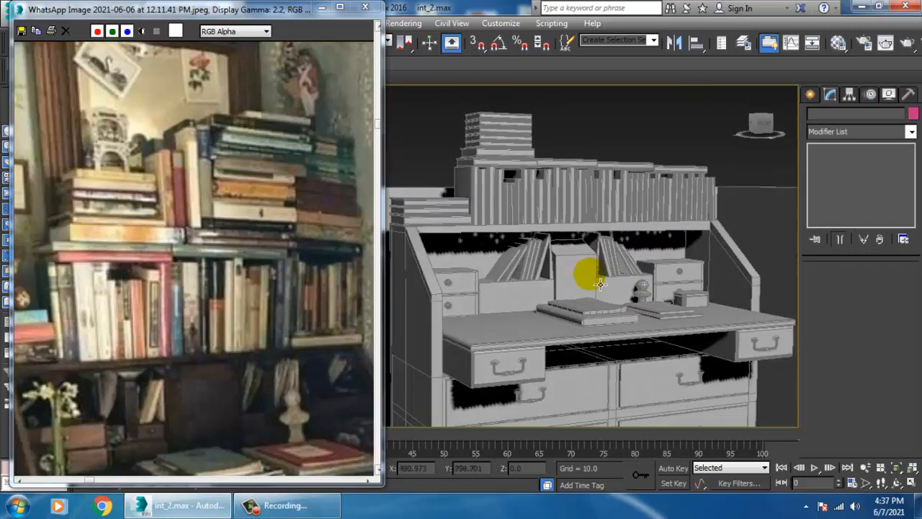
middle_click_drag(613, 238, 630, 300)
middle_click_drag(652, 337, 662, 298)
scroll(664, 300, "down", 3)
mouse_move(633, 305)
middle_mouse_down("alt")
mouse_move(696, 305)
mouse_move(627, 295)
middle_mouse_up("alt")
left_click(117, 281)
scroll(132, 275, "down", 3)
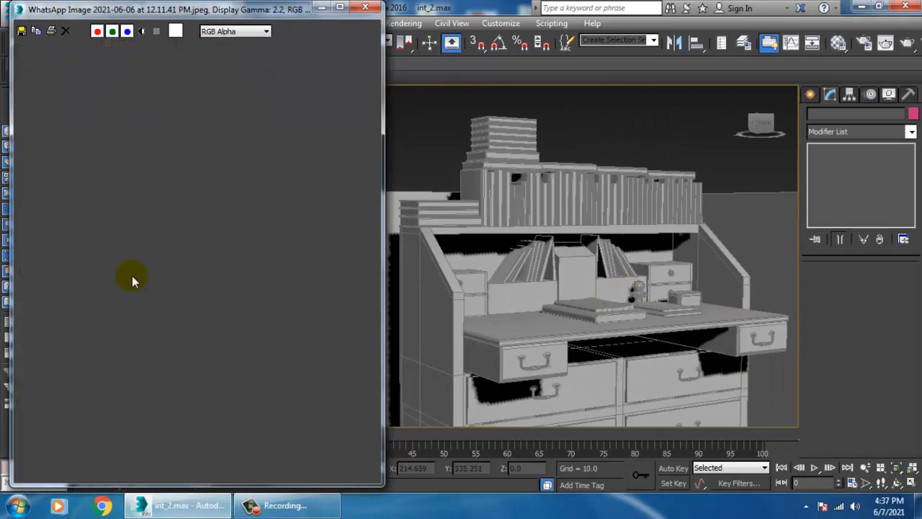
left_click(672, 278)
Step: Clone the stack's top book sideways as one copy at about X 35.545
scroll(649, 263, "up", 8)
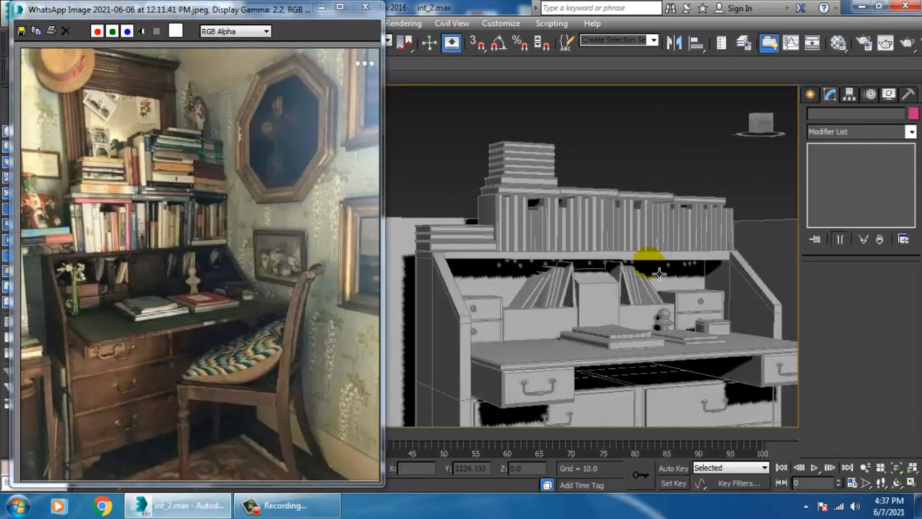
middle_click_drag(608, 281, 622, 296, "alt")
left_click(524, 173)
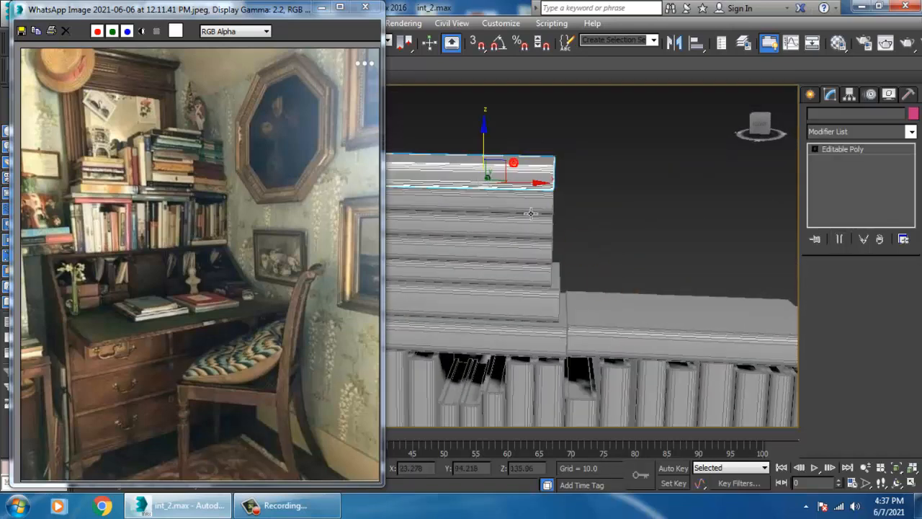
left_click_drag(525, 181, 682, 199)
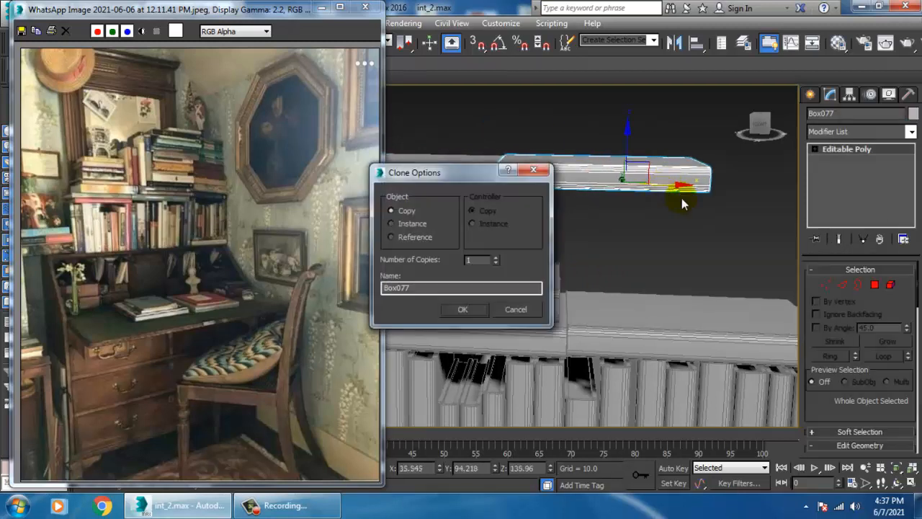
left_click(476, 311)
Step: Lengthen the thicker book beneath the thin stack by moving its end vertices outward along X
left_click(543, 311)
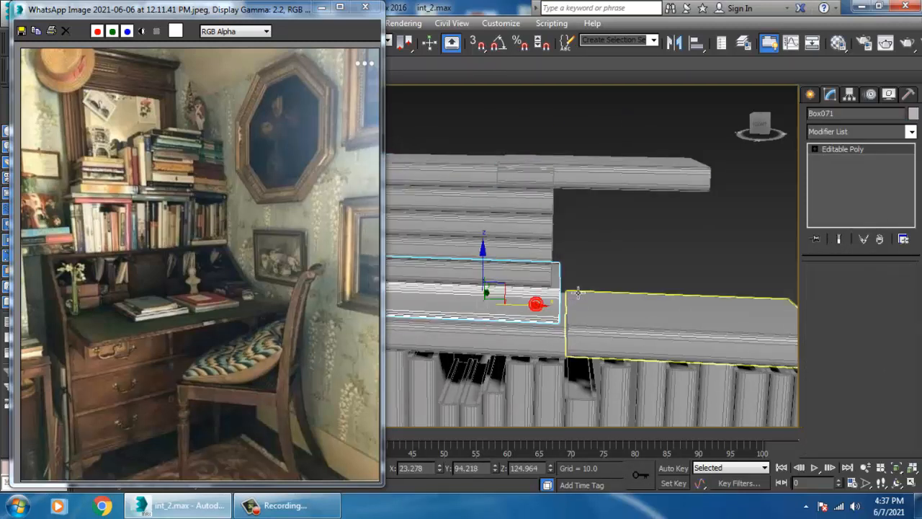
key("1")
mouse_move(522, 226)
left_mouse_down()
mouse_move(606, 333)
mouse_move(653, 313)
left_mouse_up()
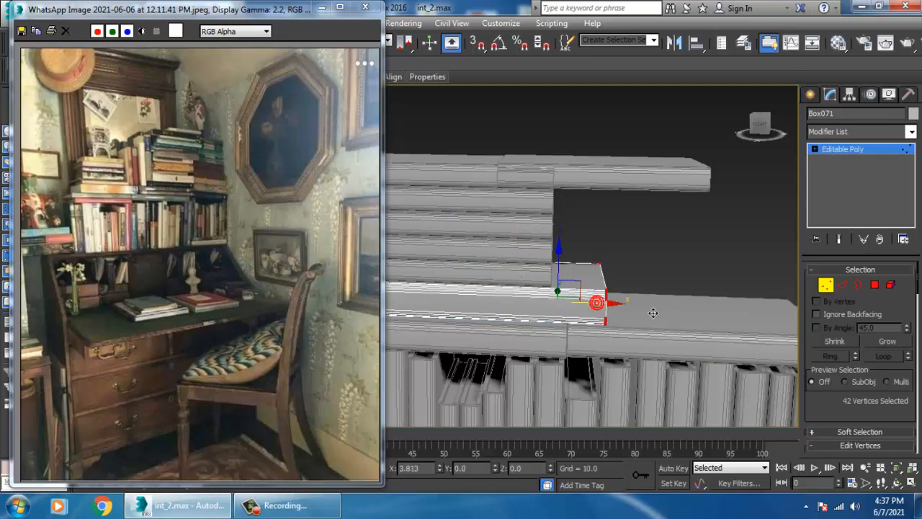
left_click(850, 149)
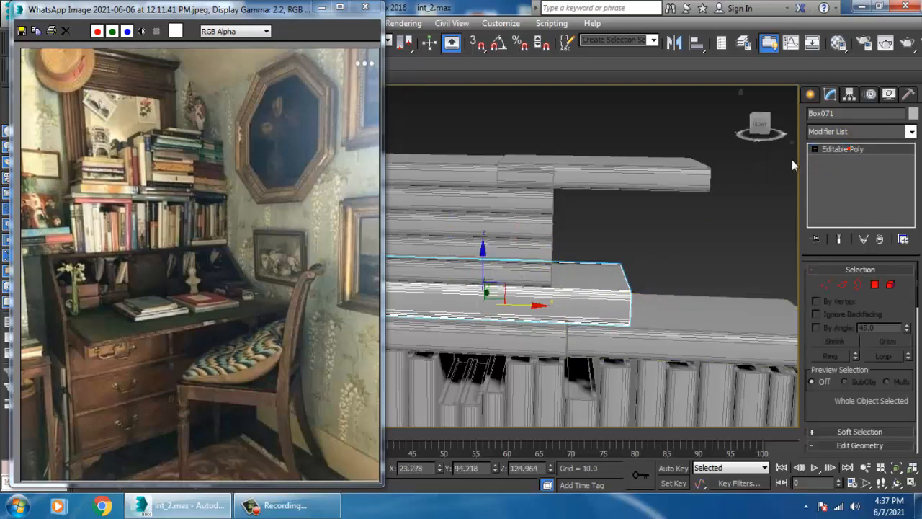
Step: Rotate the sideways book copy upright with angle snap and place it beside the stack at about X 29.62, Z 133.678
left_click(663, 179)
key("e")
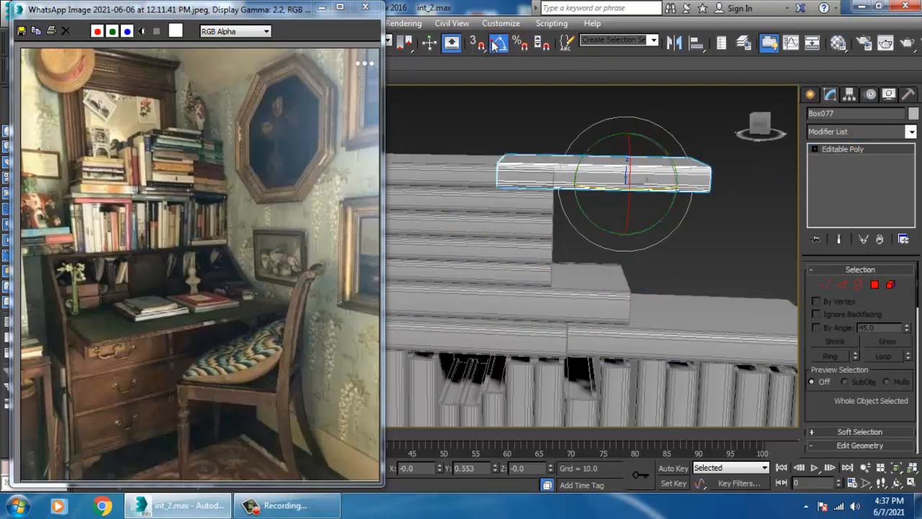
left_click_drag(657, 149, 648, 188)
key("w")
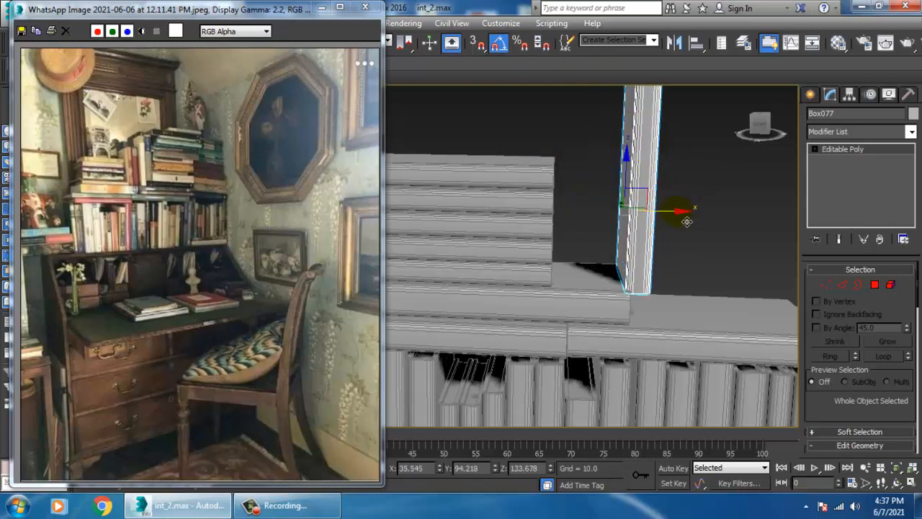
left_click_drag(687, 221, 610, 226)
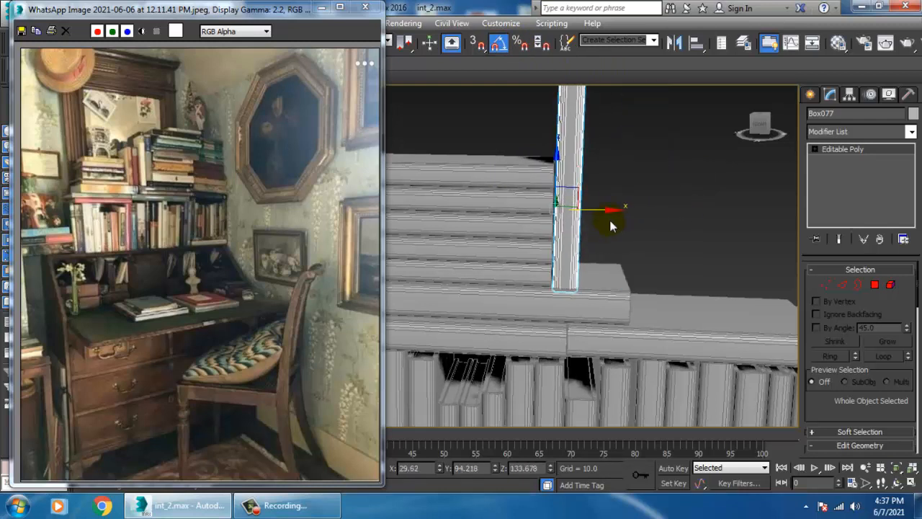
Step: Shorten the upright book by lowering its top vertices
middle_click_drag(610, 221, 652, 262, "alt")
key("1")
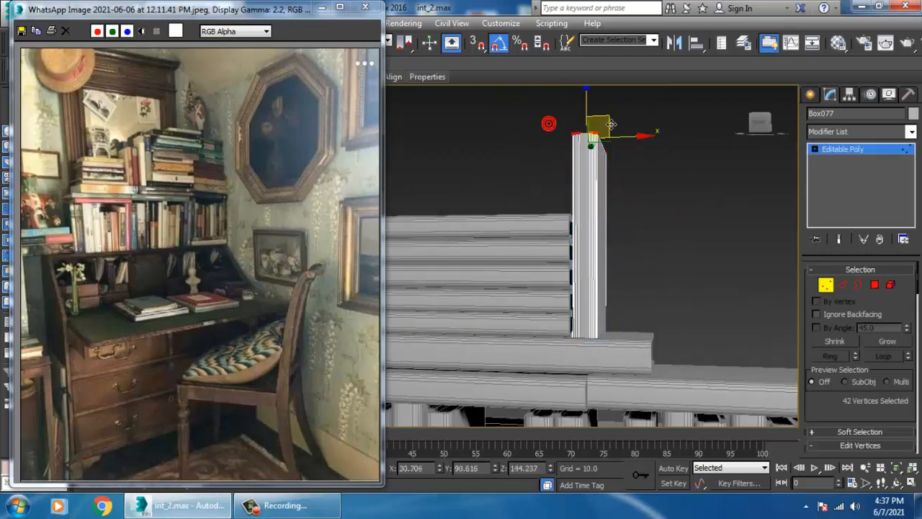
left_click(858, 150)
Step: Tilt the upright book slightly toward the stack and clone it alongside as one copy
key("e")
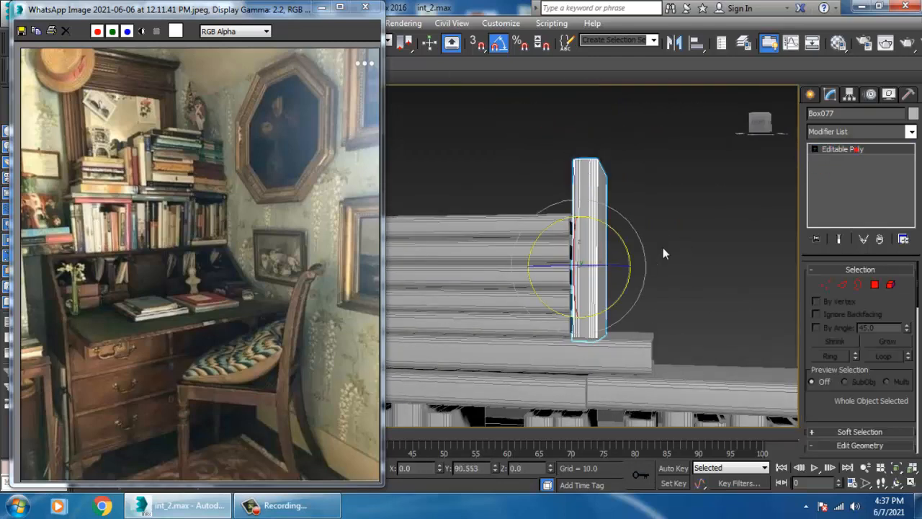
middle_click_drag(487, 103, 526, 111, "alt")
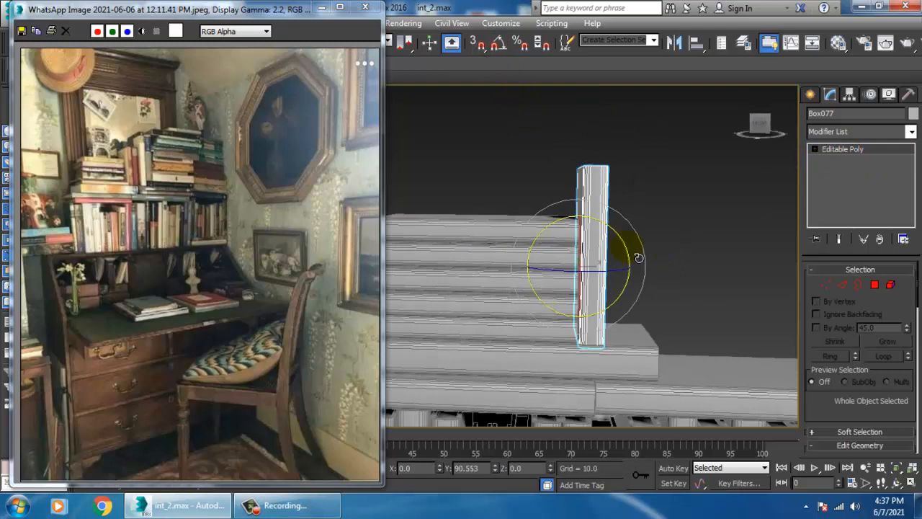
mouse_move(636, 259)
left_mouse_down()
mouse_move(625, 251)
mouse_move(642, 277)
mouse_move(676, 276)
left_mouse_up()
left_click(466, 305)
Step: Tilt the cloned book further and lean it against the first upright book at about X 33.421
key("e")
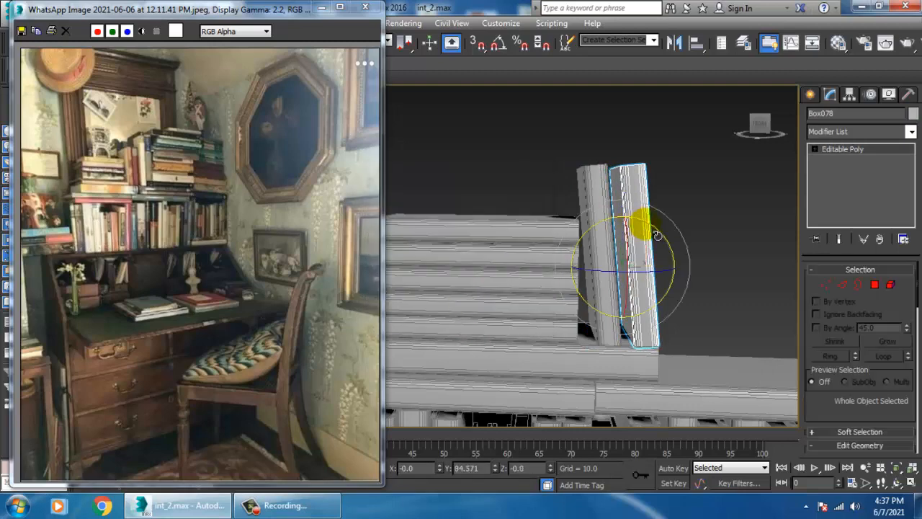
mouse_move(644, 223)
left_mouse_down()
mouse_move(649, 212)
mouse_move(673, 279)
left_mouse_up()
key("w")
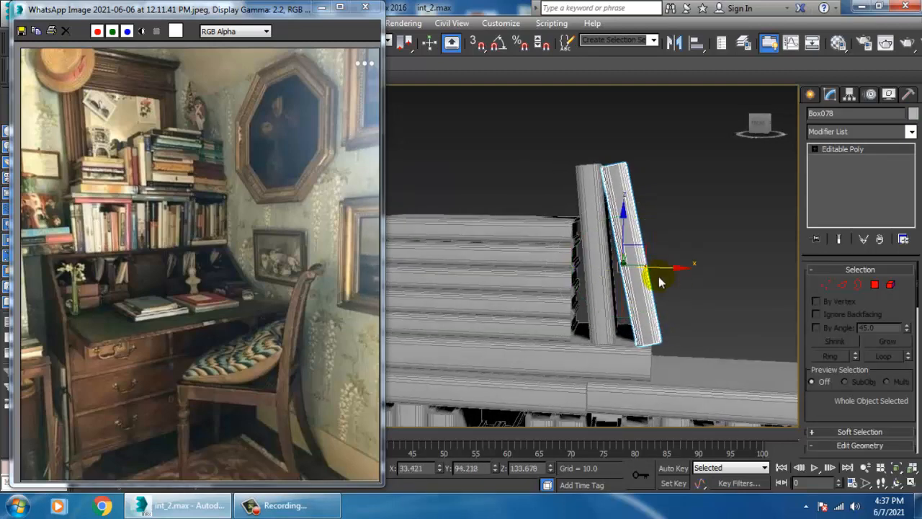
middle_click_drag(647, 297, 652, 290, "alt")
Step: Clone the five thin stacked books about 23.757 along X to the far side of the leaning books
left_click(453, 267)
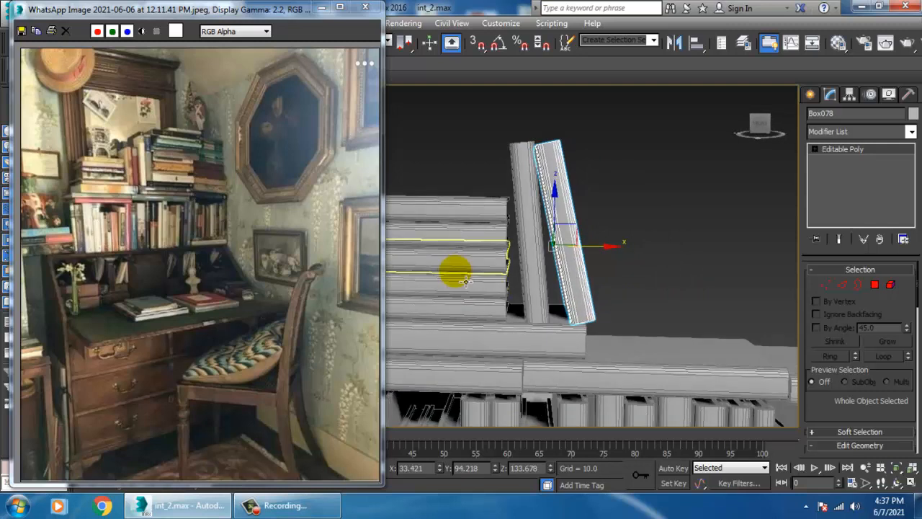
left_click(493, 223, "ctrl")
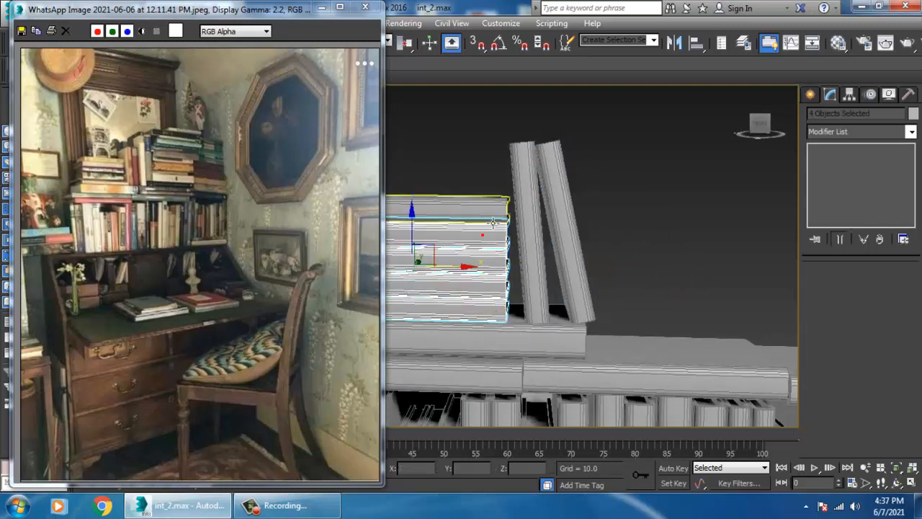
left_click_drag(463, 267, 739, 301, "shift")
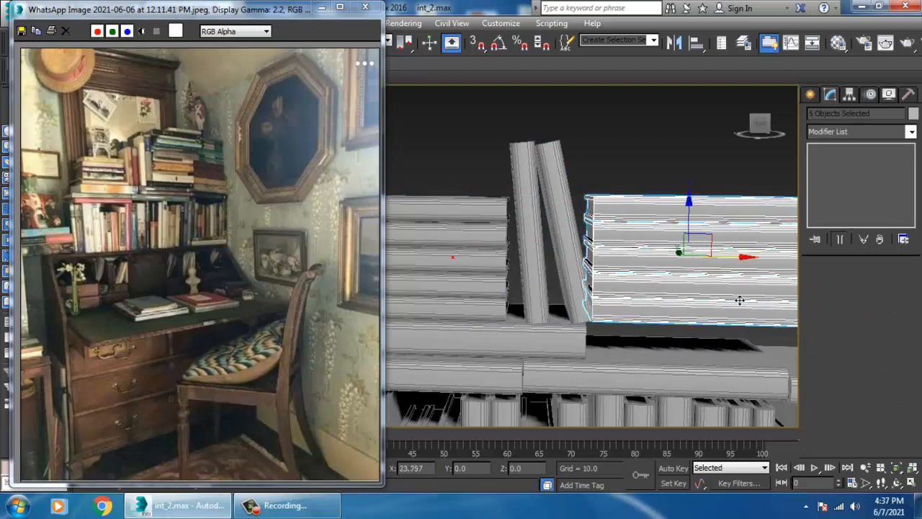
left_click(465, 310)
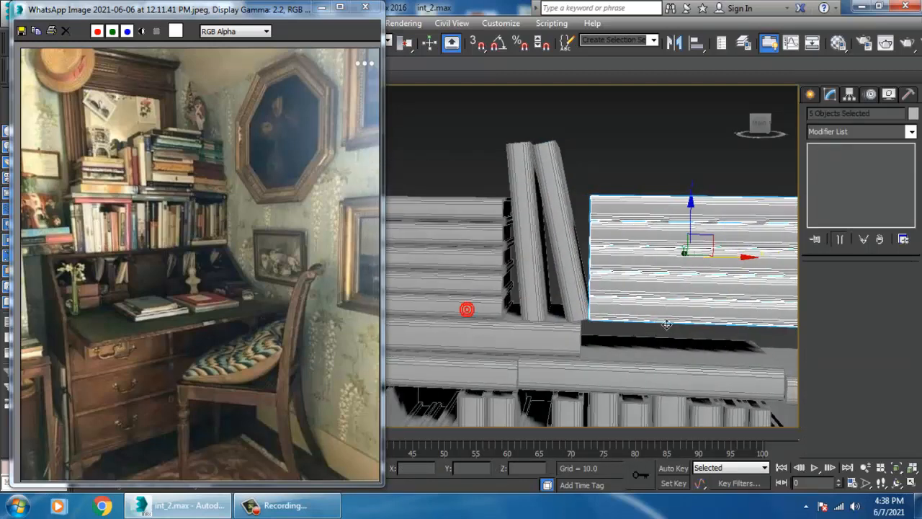
Step: Lower the cloned five-book stack onto the flat book layer and clone it upward once to double its height
middle_click_drag(687, 252, 659, 251)
left_click_drag(664, 227, 688, 263)
middle_click_drag(644, 293, 628, 313, "alt")
scroll(605, 327, "down", 3)
scroll(628, 313, "up", 2)
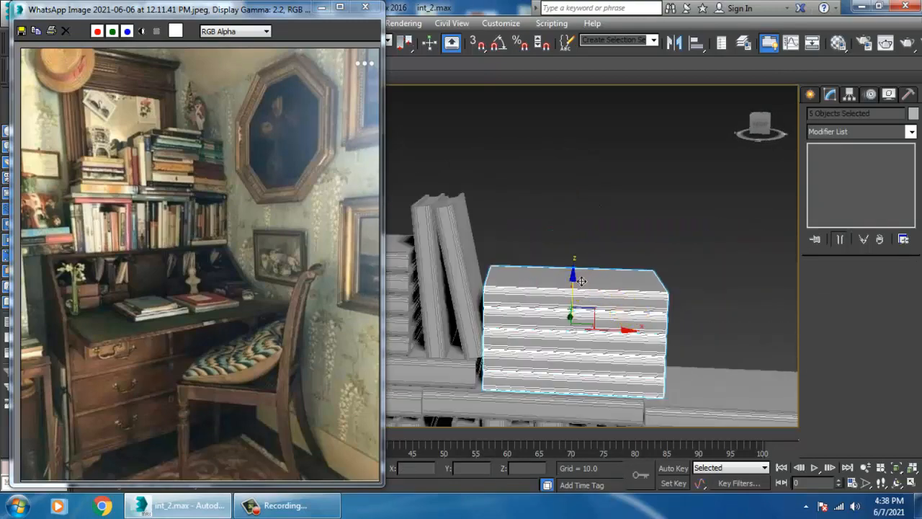
mouse_move(581, 280)
left_mouse_down("shift")
mouse_move(588, 189)
mouse_move(611, 198)
left_mouse_up("shift")
left_click(462, 309)
Step: Stagger the top four books of the tall stack by shifting each one slightly along X in alternating directions
mouse_move(637, 272)
middle_mouse_down("alt")
mouse_move(645, 260)
mouse_move(620, 241)
middle_mouse_up("alt")
left_click(618, 242)
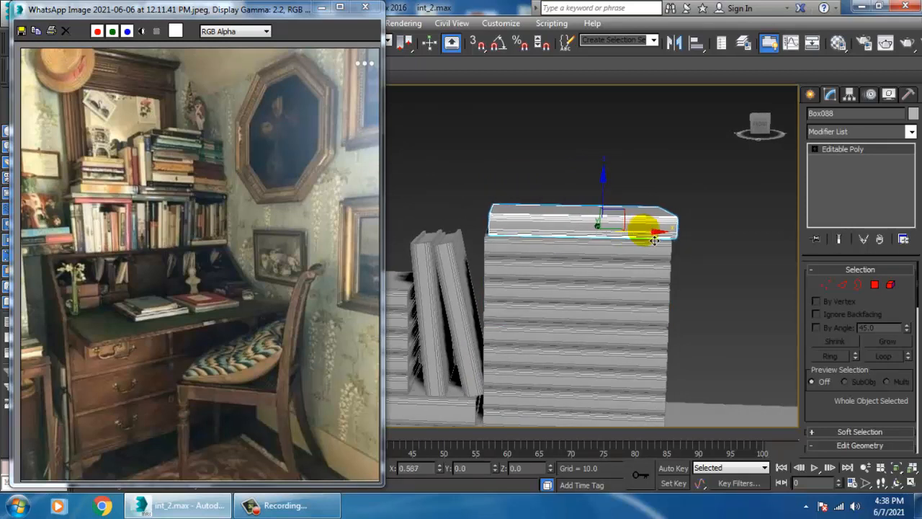
left_click(650, 246)
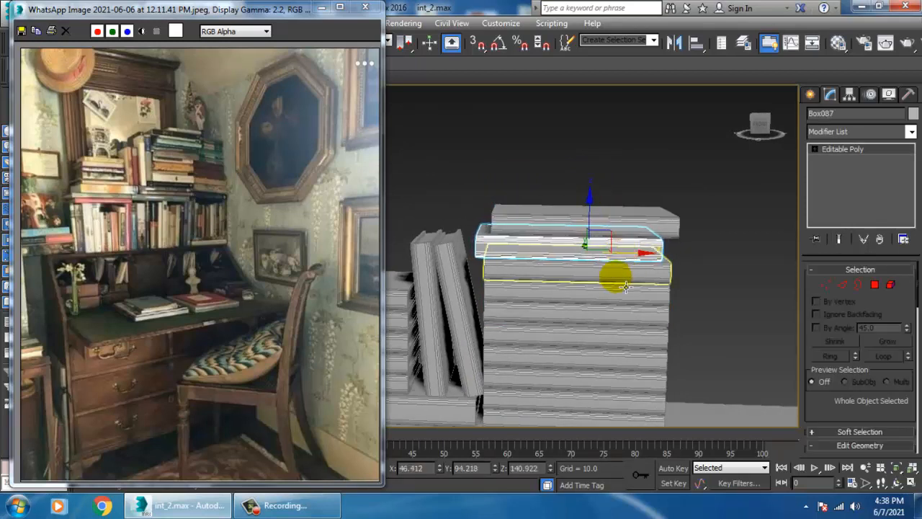
left_click(626, 286)
left_click(627, 299)
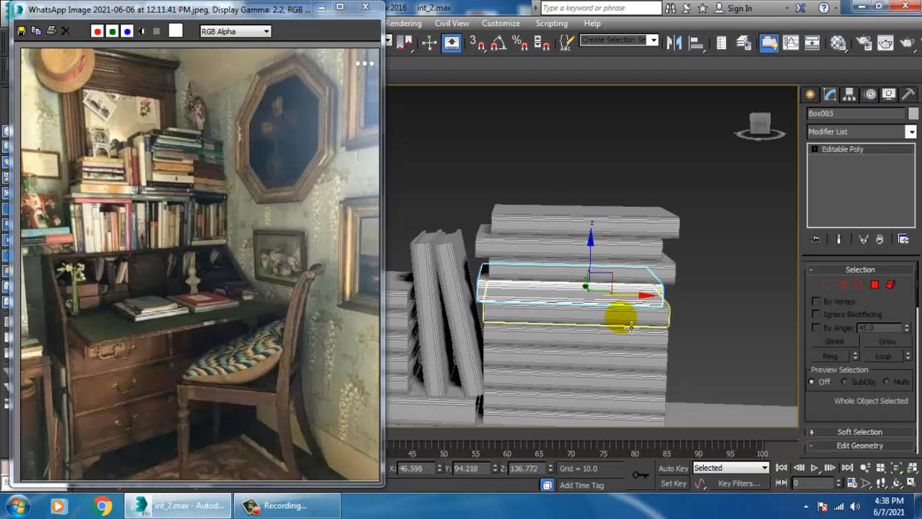
Step: Rotate the fifth and sixth books from the top of the tall stack slightly about Z
left_click(629, 324)
key("e")
mouse_move(626, 330)
middle_mouse_down("alt")
mouse_move(625, 343)
mouse_move(635, 340)
middle_mouse_up("alt")
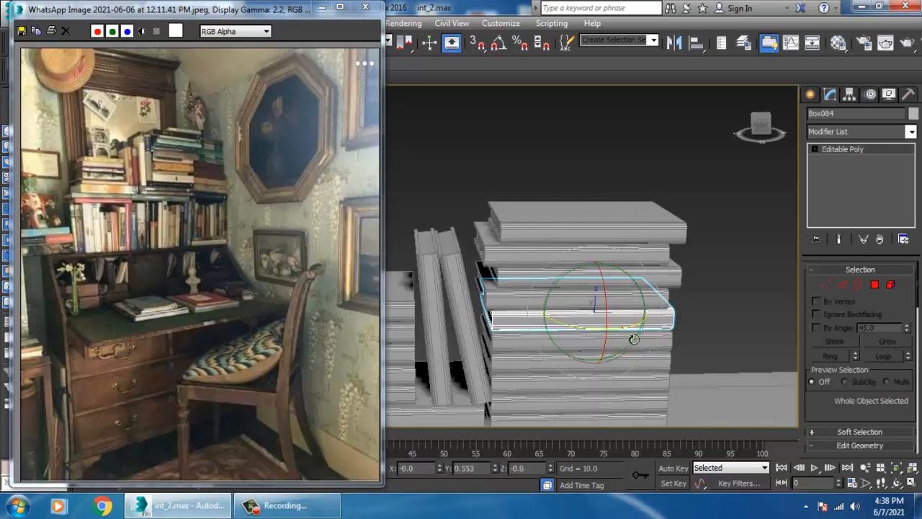
left_click(530, 343)
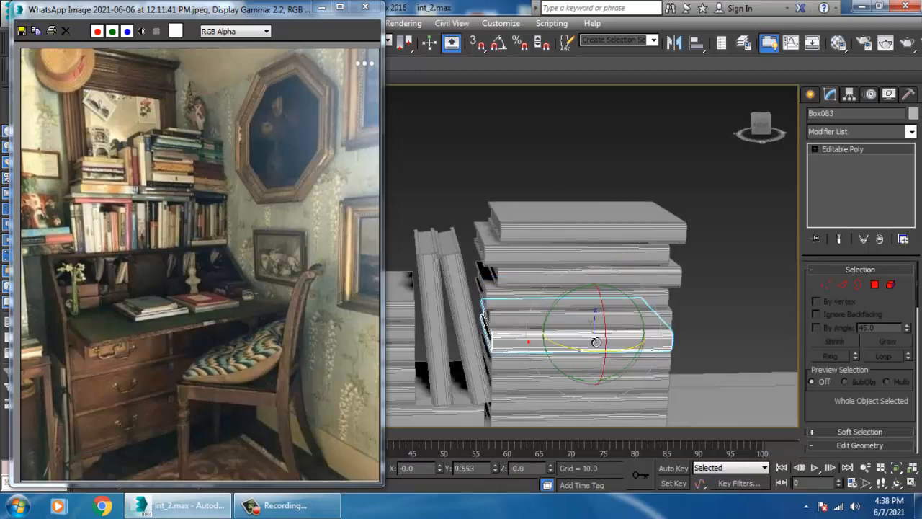
Step: Rotate the second and fourth books from the top of the shorter stack about Z, the fourth by about -4.5 degrees
middle_click_drag(624, 354, 504, 312, "alt")
key("w")
left_click(517, 325)
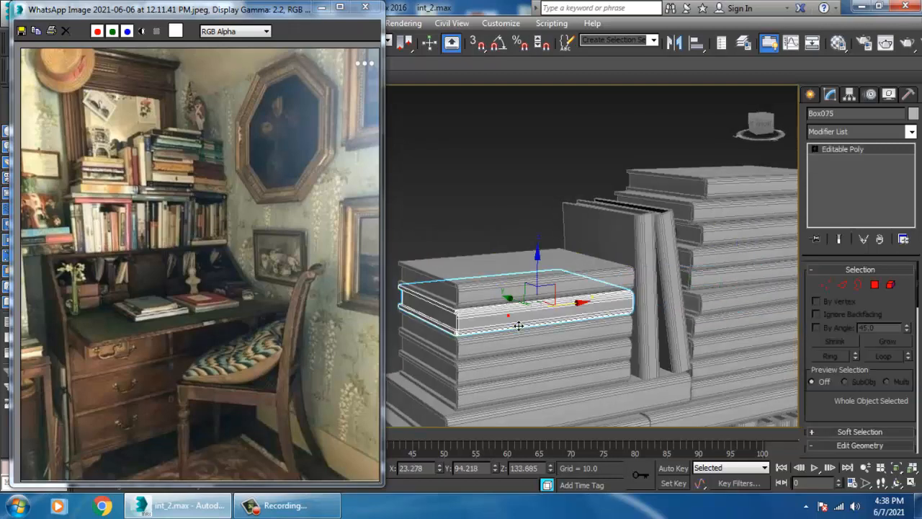
left_click(540, 376)
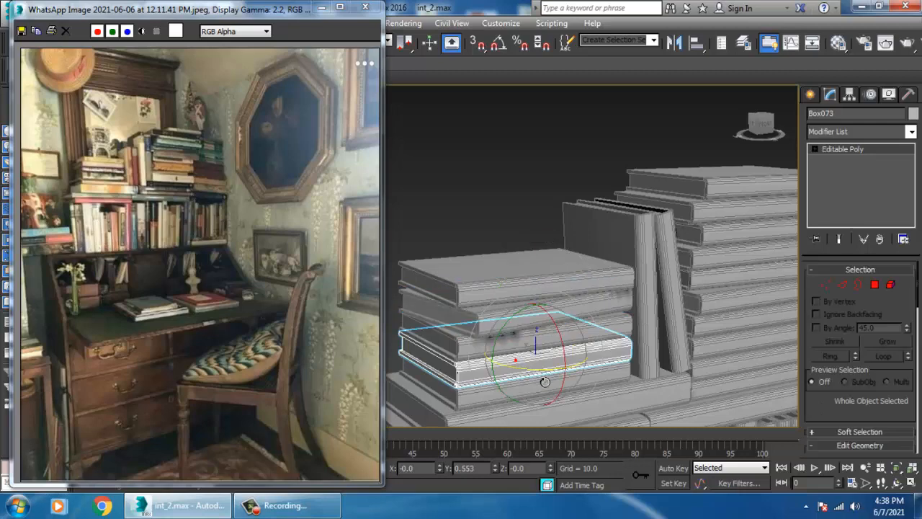
middle_click_drag(587, 369, 668, 298, "alt")
scroll(564, 346, "down", 5)
middle_click_drag(526, 346, 604, 330, "alt")
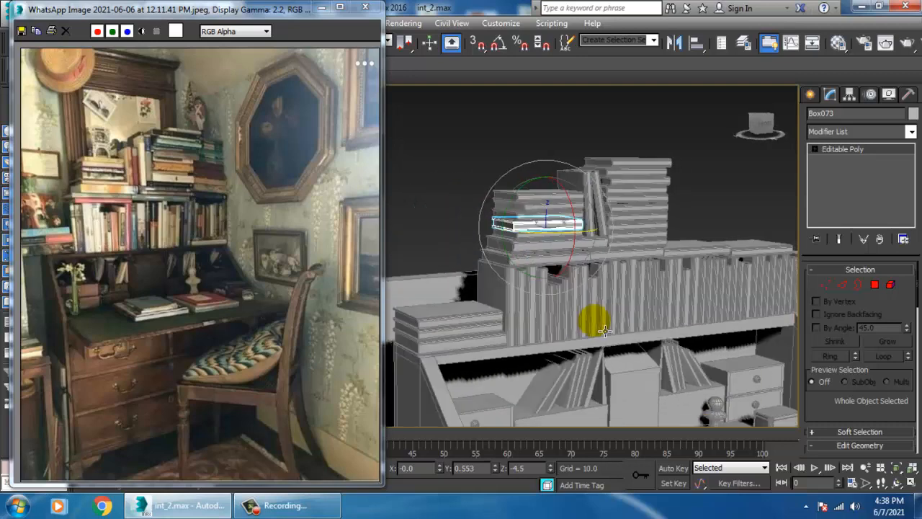
Step: Tilt three upright books in the lower row slightly about X, the first by about 3.4 and the second by about -2.7 degrees
scroll(604, 328, "up", 5)
left_click(631, 304)
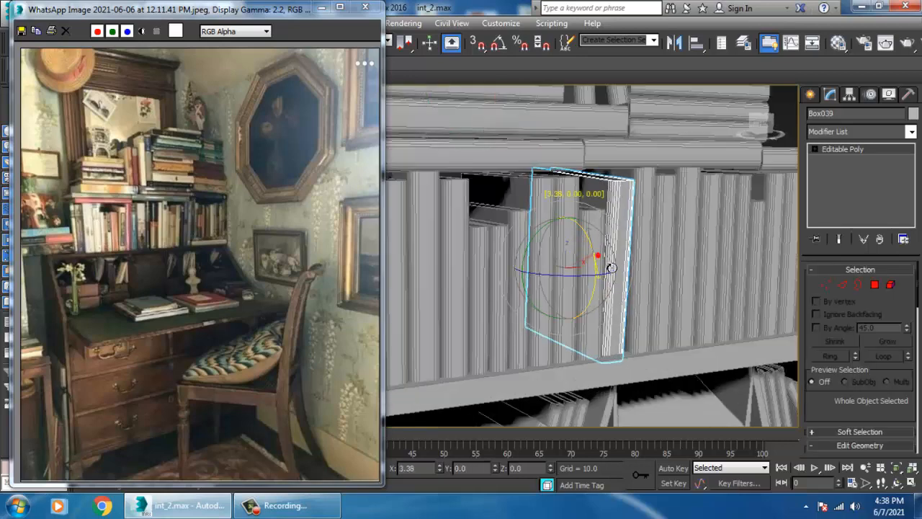
left_click(676, 269)
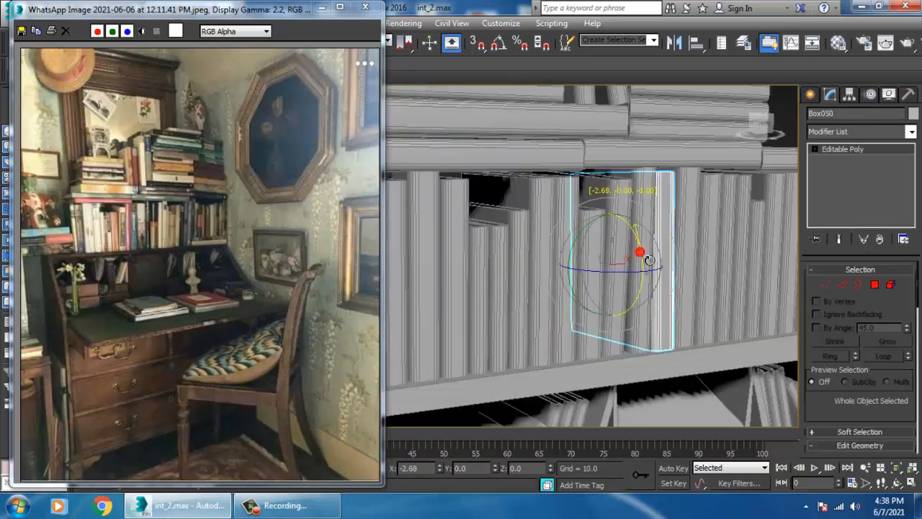
middle_click_drag(651, 266, 674, 266, "alt")
left_click(674, 265)
left_click(677, 280)
left_click_drag(681, 254, 679, 251)
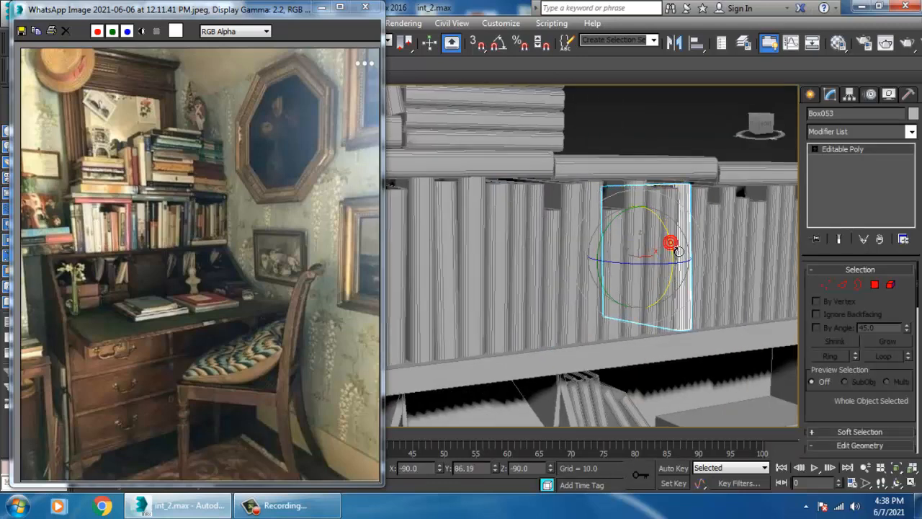
Step: Copy the bottom book of the tall stack along X onto the empty flat book layer beside the stack
scroll(666, 268, "down", 3)
mouse_move(666, 267)
middle_mouse_down("alt")
mouse_move(682, 241)
mouse_move(681, 277)
mouse_move(647, 258)
mouse_move(667, 279)
middle_mouse_up("alt")
scroll(681, 276, "down", 2)
scroll(681, 277, "down", 5)
scroll(658, 297, "up", 3)
middle_click_drag(610, 210, 647, 285)
scroll(647, 281, "up", 4)
middle_click_drag(634, 241, 637, 308)
scroll(635, 309, "up", 2)
left_click(607, 270)
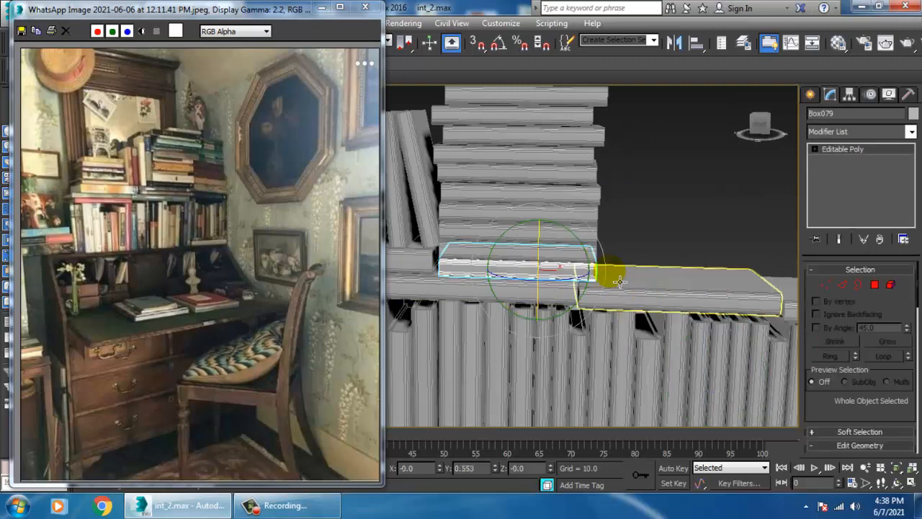
left_click_drag(583, 270, 751, 279)
left_click(466, 311)
Step: Make the copied book thicker and longer by raising its top vertices and moving its outer end vertices away from the tall stack
mouse_move(637, 292)
middle_mouse_down()
mouse_move(633, 301)
mouse_move(635, 281)
middle_mouse_up()
key("alt+w")
middle_click(686, 198)
key("alt+w")
middle_click_drag(632, 195, 520, 192)
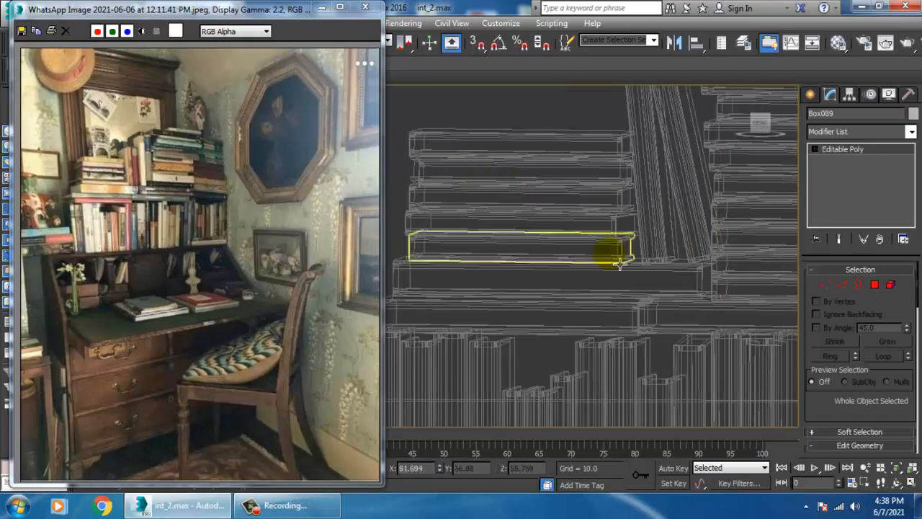
key("z")
middle_click_drag(639, 279, 719, 307)
scroll(719, 307, "down", 3)
key("f")
middle_click_drag(655, 319, 629, 354)
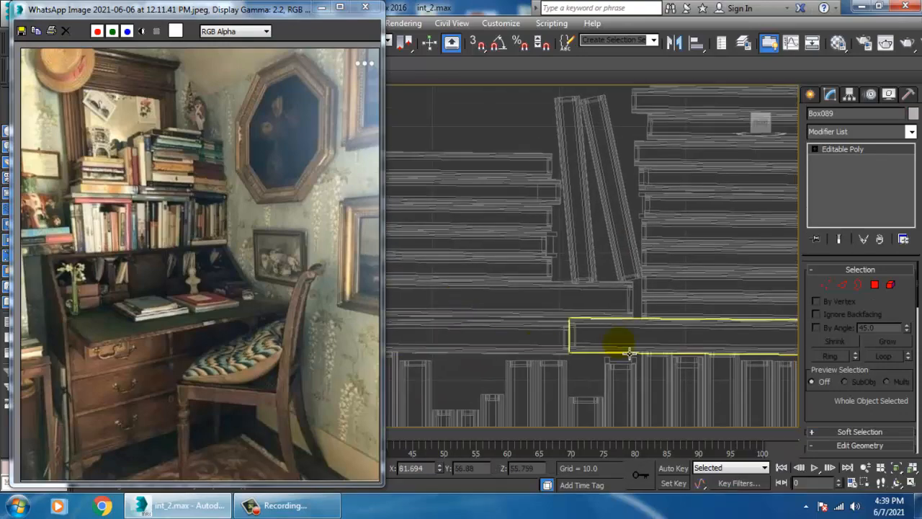
scroll(634, 353, "down", 4)
middle_click_drag(684, 360, 554, 330)
scroll(581, 338, "up", 3)
key("1")
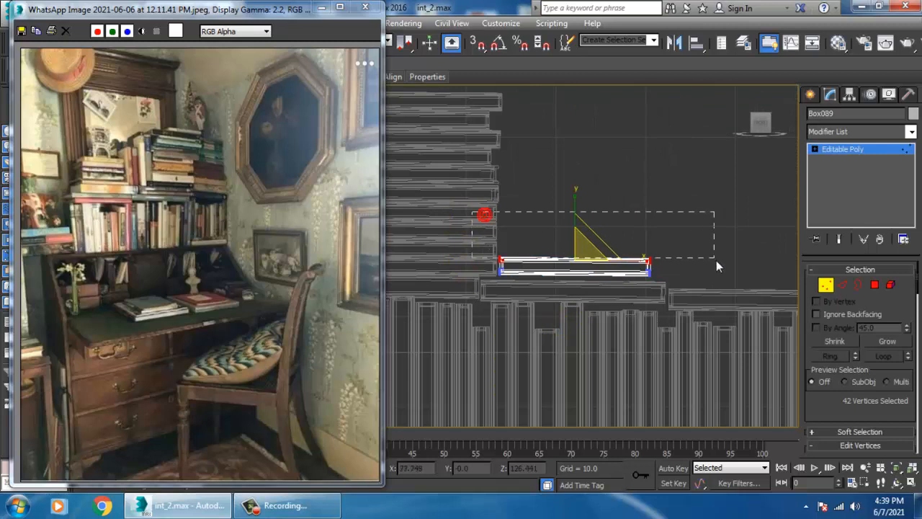
left_click_drag(716, 260, 724, 267)
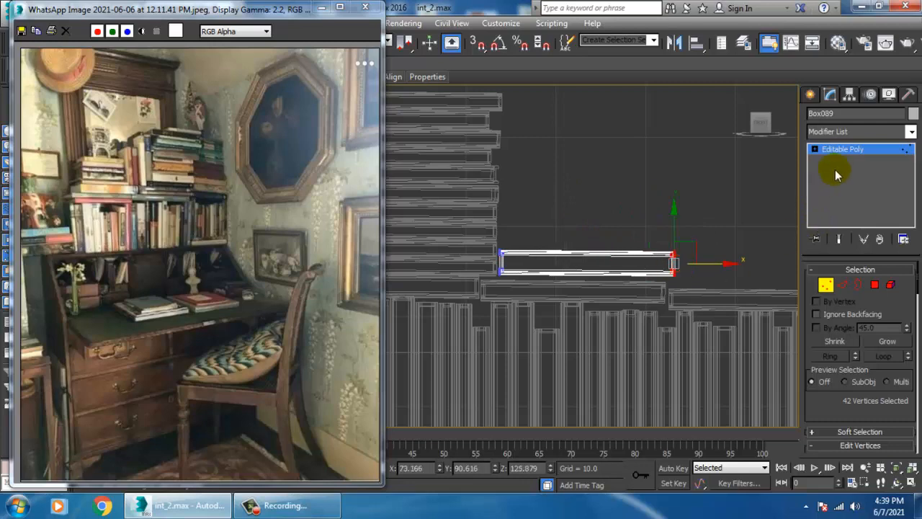
left_click(837, 150)
Step: Lower the enlarged book onto the flat layer and clone it upward once as a copy
scroll(640, 251, "up", 2)
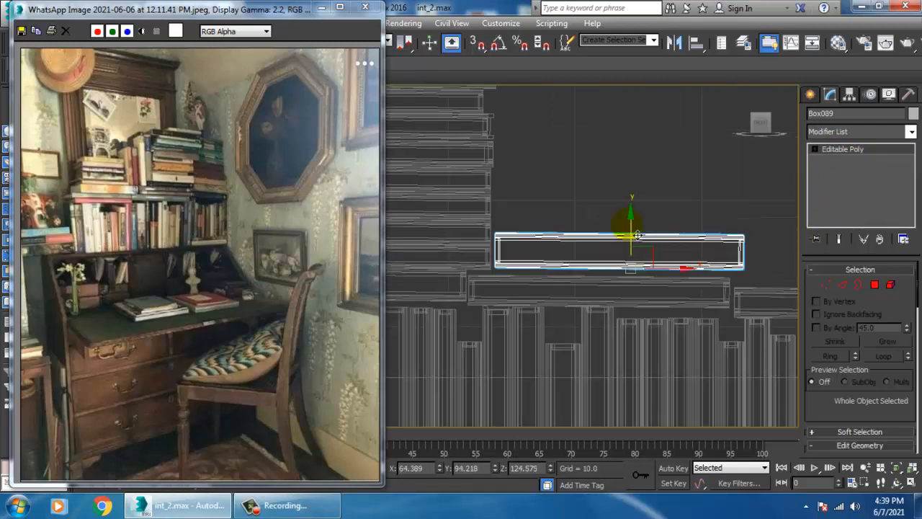
left_click_drag(638, 235, 658, 243)
key("alt+w")
middle_click(672, 353)
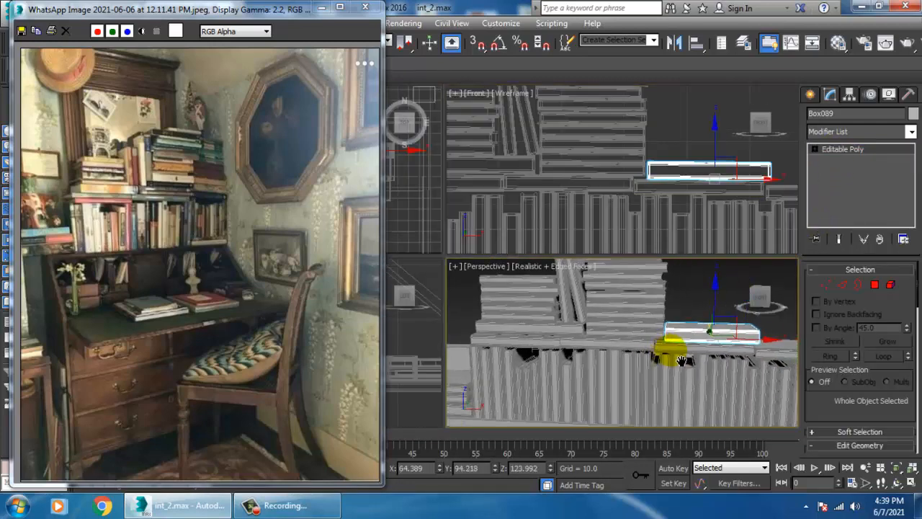
key("alt+w")
middle_click_drag(671, 278, 671, 299, "alt")
mouse_move(678, 286)
left_mouse_down()
mouse_move(691, 259)
mouse_move(680, 251)
left_mouse_up()
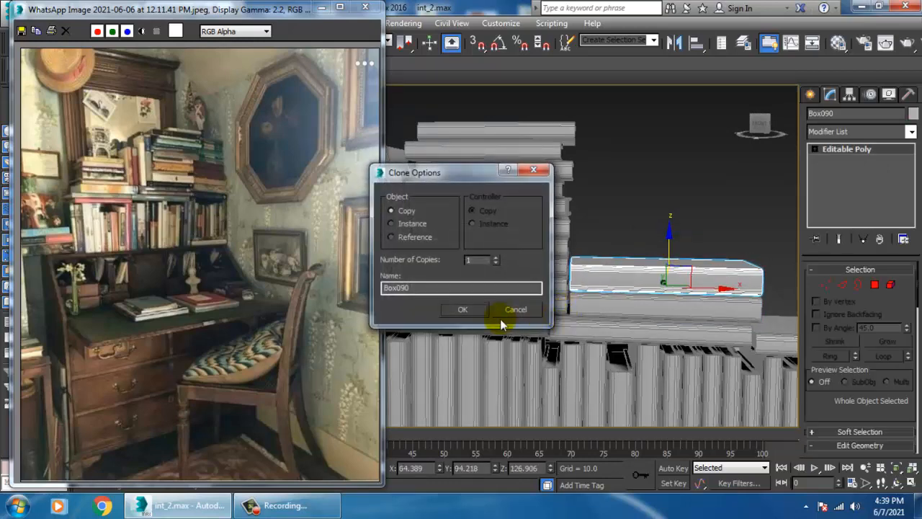
left_click(461, 313)
Step: Thin the upper copy by lowering its top vertices and shorten its outer end by about 1.24 along X
key("alt+w")
left_click(696, 157)
key("z")
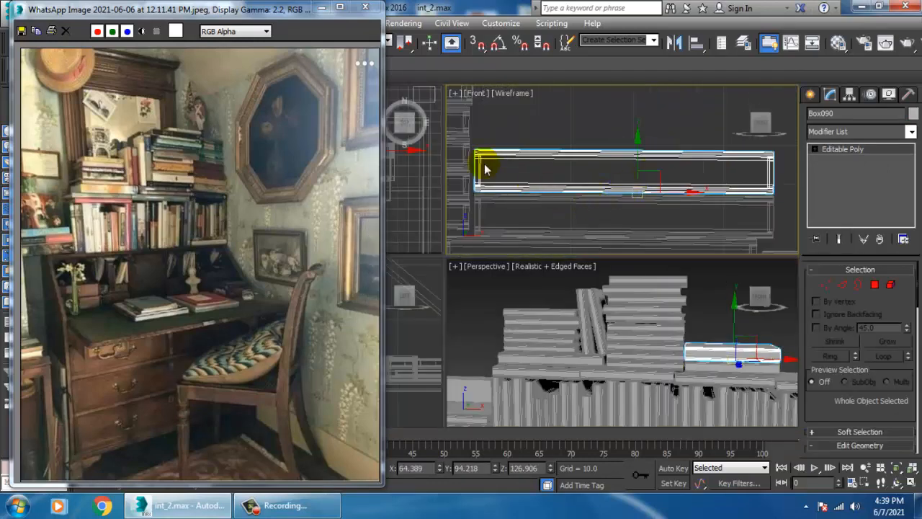
key("1")
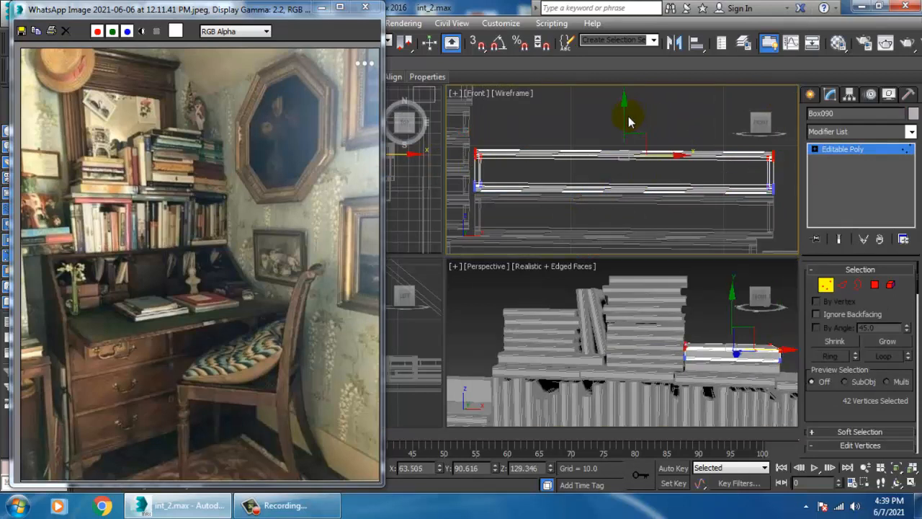
left_click_drag(628, 122, 684, 183)
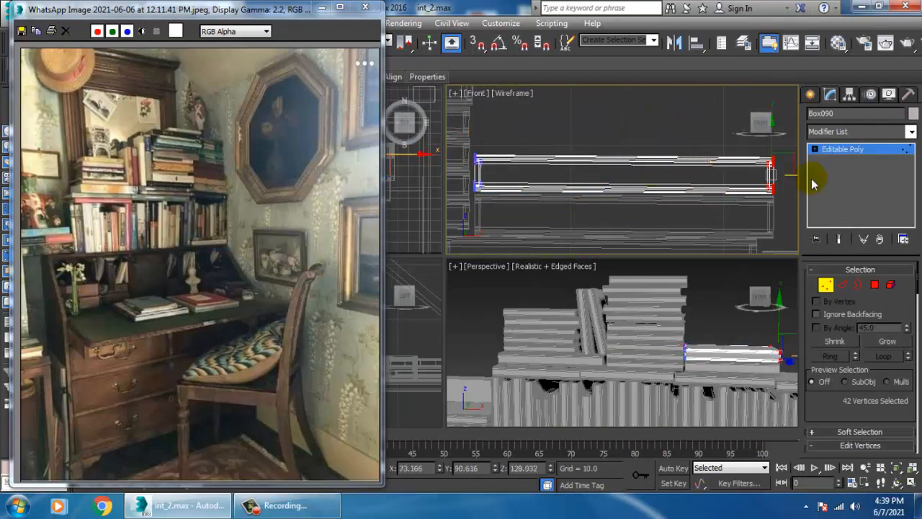
middle_click_drag(791, 190, 735, 187)
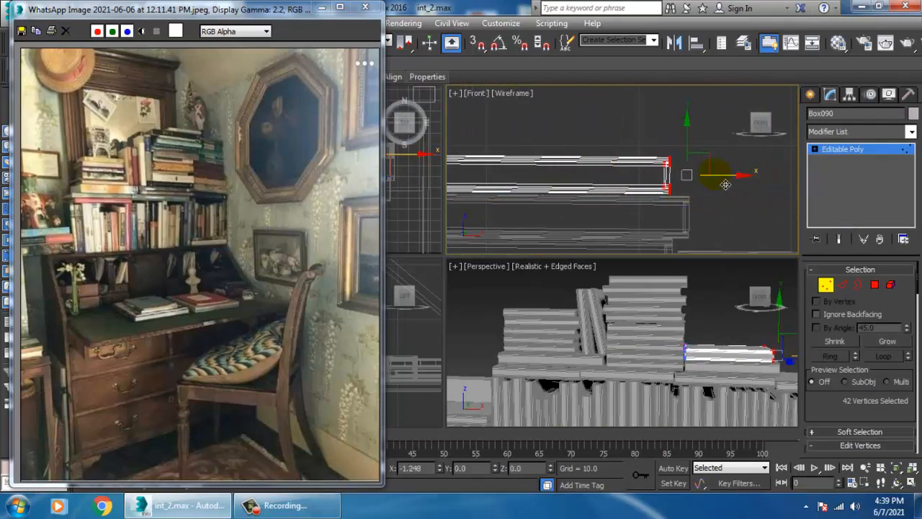
left_click(859, 153)
Step: Move the upper book's end vertices nearest the tall stack slightly inward along X
key("alt+w")
middle_click_drag(690, 280, 665, 293, "alt")
key("alt+w")
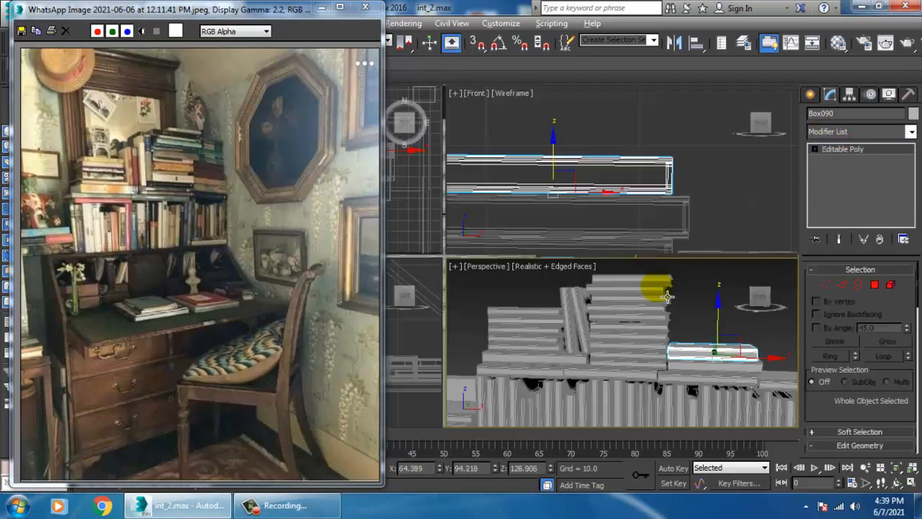
middle_click_drag(621, 252, 630, 263)
middle_click_drag(722, 368, 688, 365)
key("alt+w")
middle_click_drag(594, 254, 607, 308, "alt")
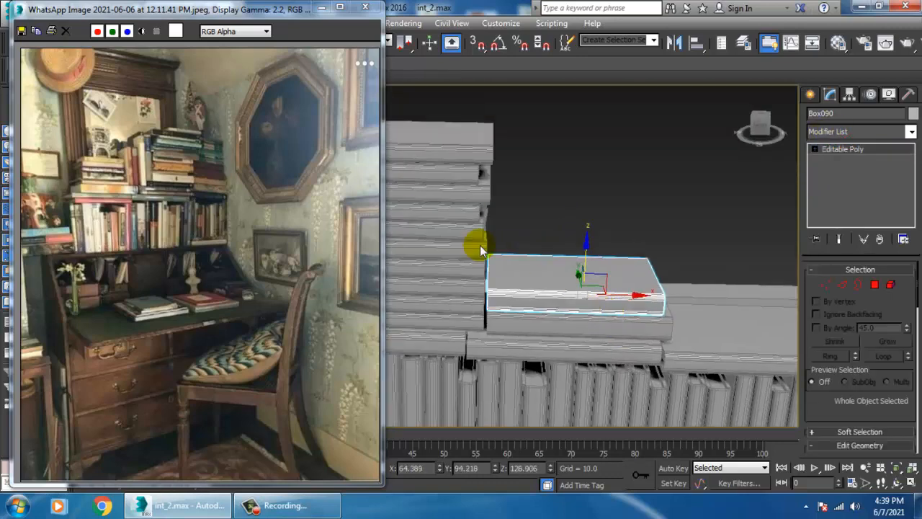
key("1")
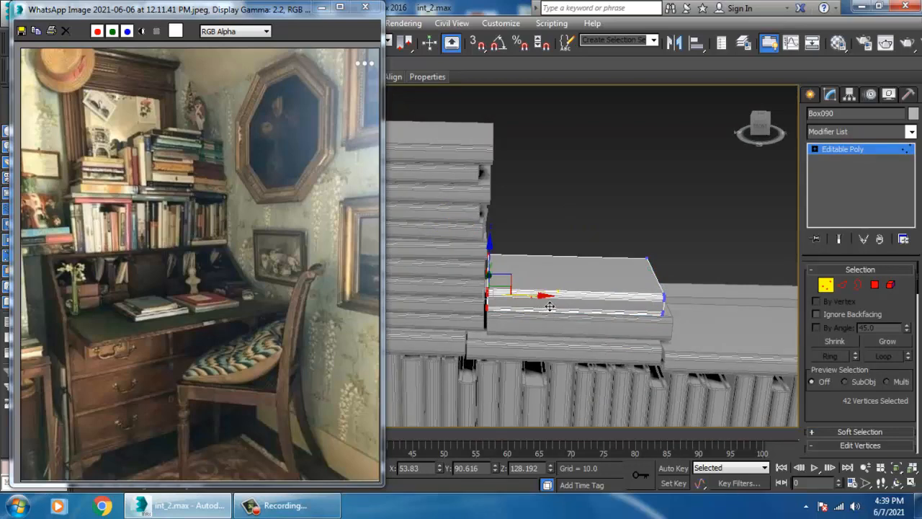
left_click(842, 154)
Step: Try stacking five copies of the shortened book above it
middle_click_drag(587, 242, 597, 259, "alt")
mouse_move(598, 275)
left_mouse_down("shift")
mouse_move(600, 253)
mouse_move(619, 254)
mouse_move(587, 266)
left_mouse_up("shift")
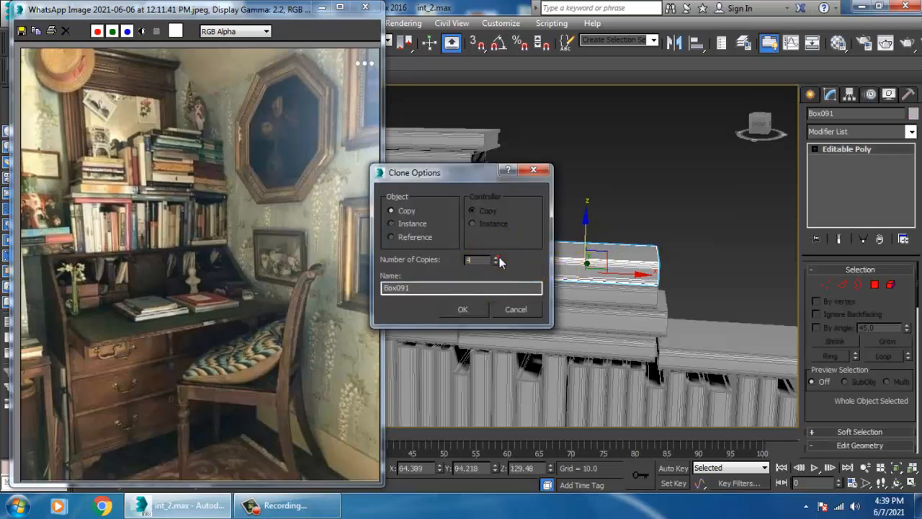
left_click(472, 310)
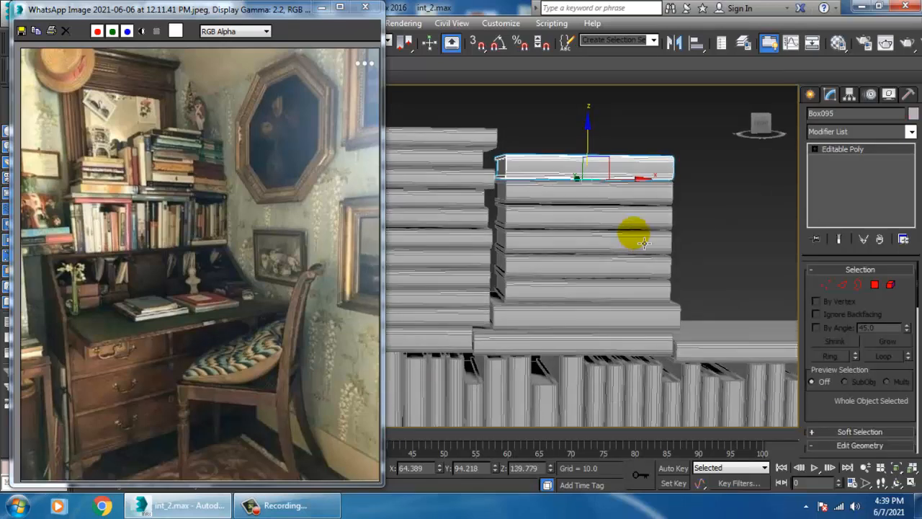
left_click_drag(653, 288, 655, 289)
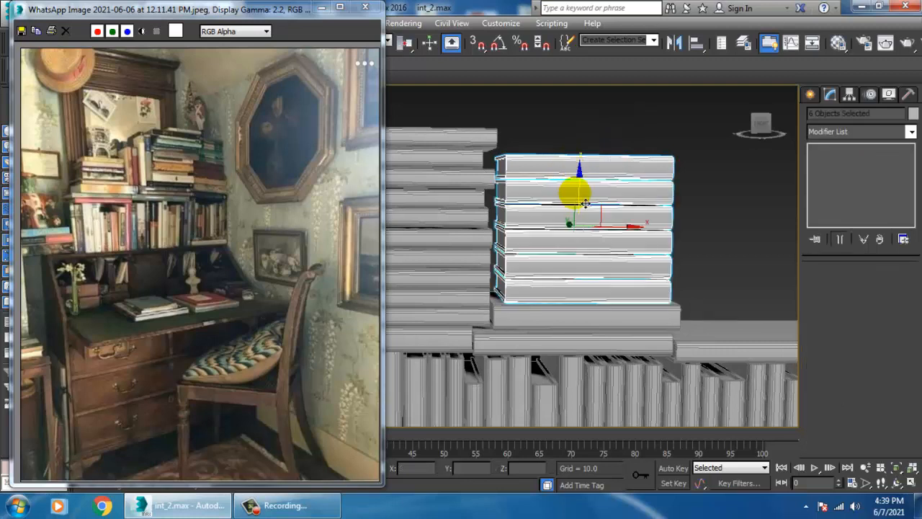
Step: Delete the five stacked copies while keeping the shortened original book
left_click_drag(628, 132, 654, 281)
key("Delete")
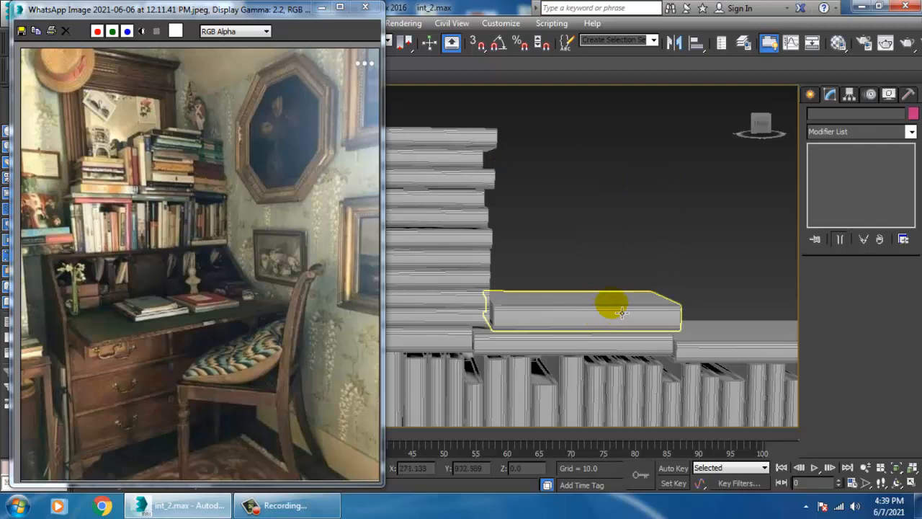
key("ctrl+z")
left_click(608, 269)
left_click_drag(616, 133, 648, 266)
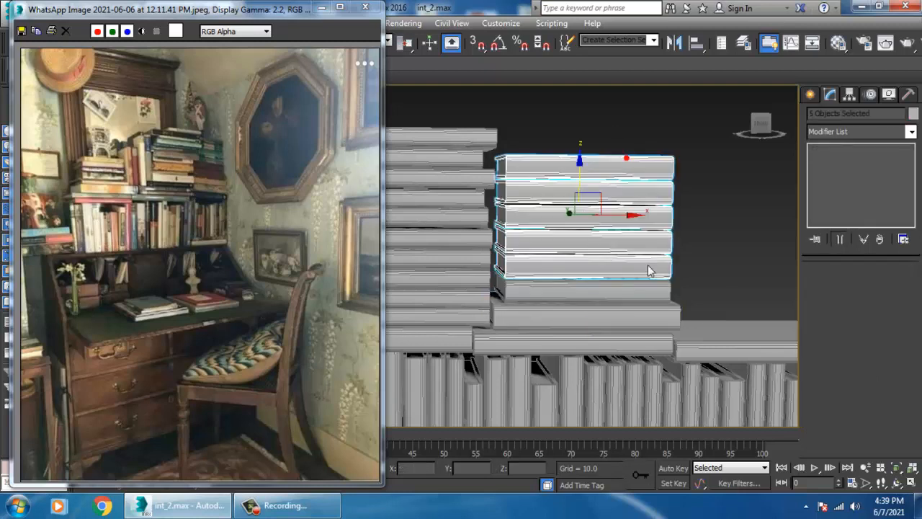
key("Delete")
Step: Lower the shortened book slightly along Z and clone it upward once as a copy
left_click(616, 288)
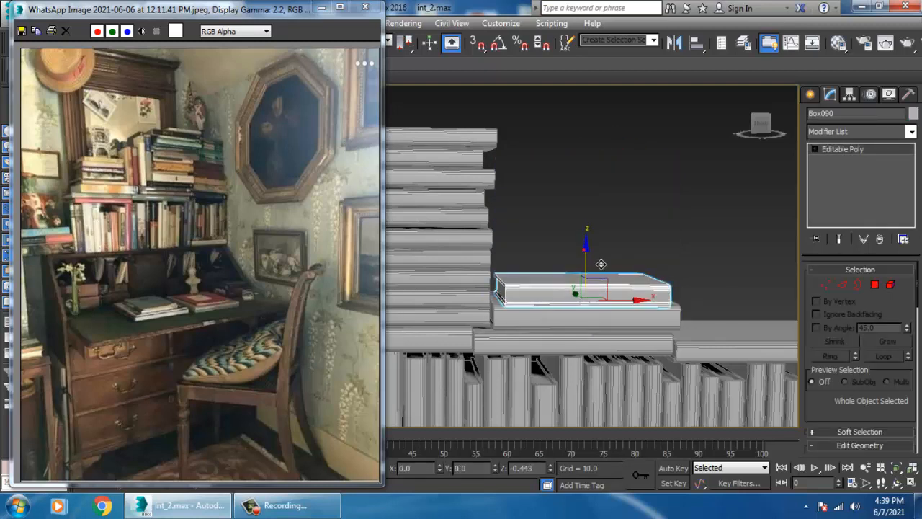
left_click_drag(597, 269, 607, 251)
left_click(461, 309)
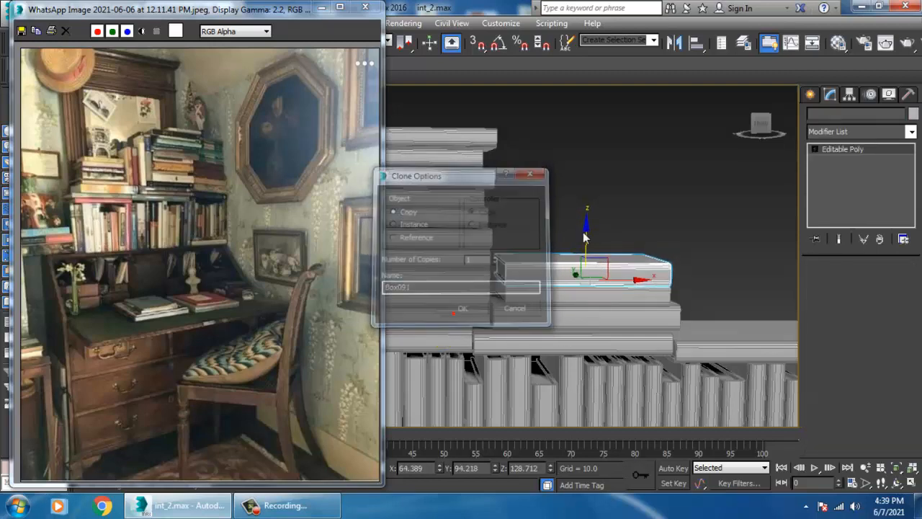
Step: Shorten the new top book by moving its end vertices nearest the tall stack about 0.66 inward along X
key("alt+w")
right_click(663, 208)
key("alt+w")
scroll(600, 202, "down", 3)
middle_click_drag(601, 206, 703, 216)
key("1")
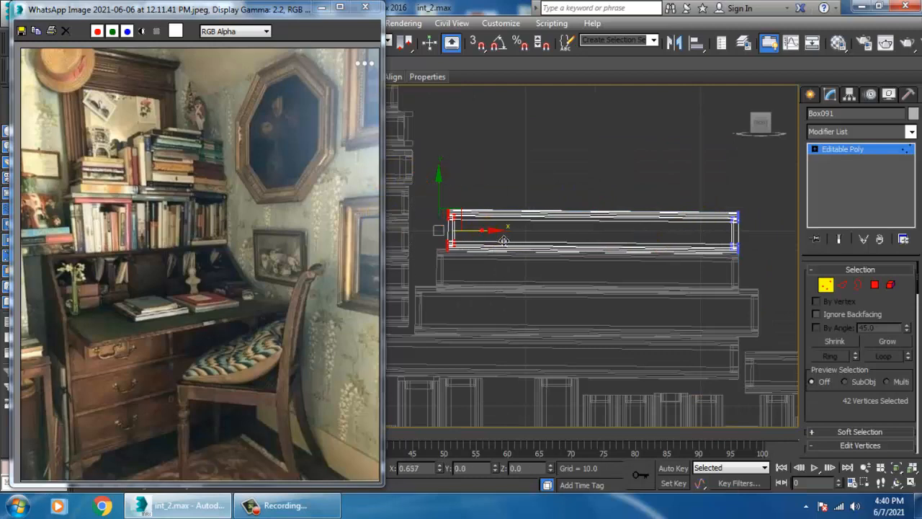
left_click(826, 151)
Step: Clone the top book upward once and rotate the copy about 2.4 degrees about Z
key("alt+w")
right_click(684, 324)
key("alt+w")
middle_click_drag(681, 321, 629, 288, "alt")
scroll(624, 292, "up", 2)
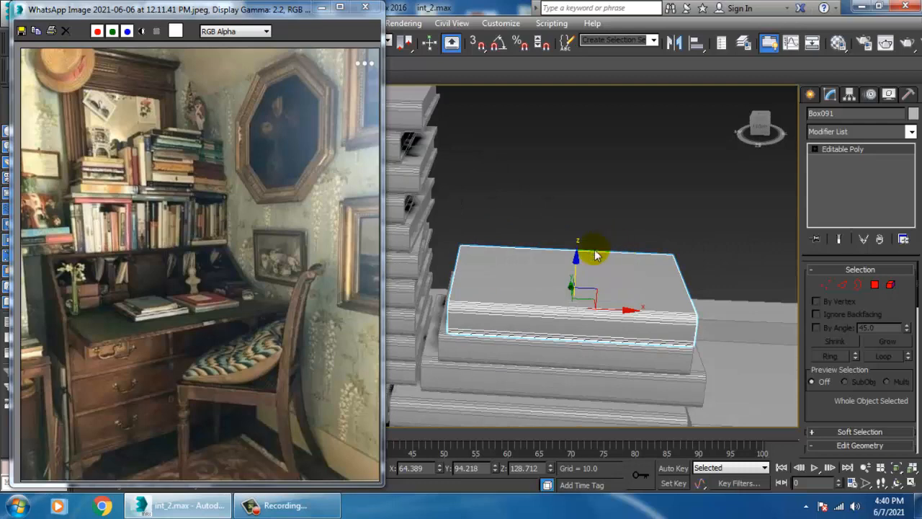
left_click_drag(582, 283, 593, 244, "shift")
left_click(481, 311)
scroll(567, 263, "up", 5)
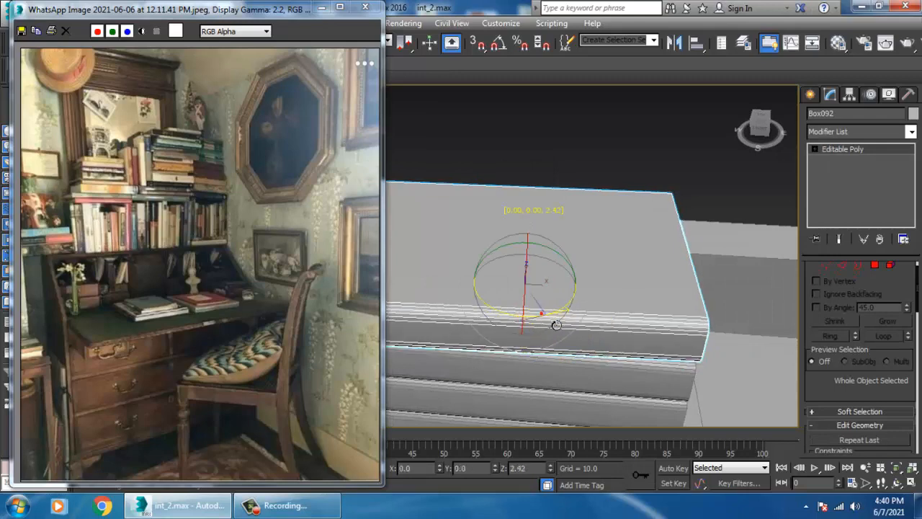
Step: Clone the rotated top book upward once and turn the copy to about -4.1 degrees about Z
scroll(553, 324, "down", 5)
left_click_drag(548, 281, 561, 257)
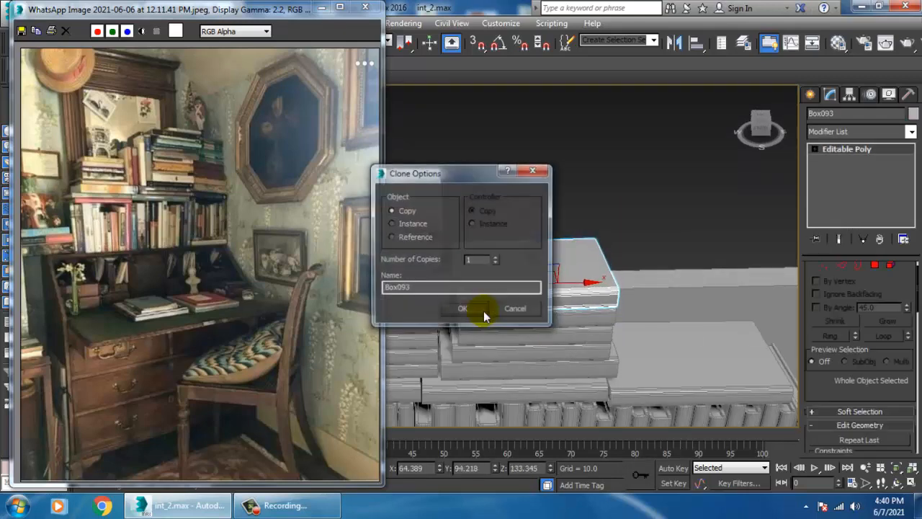
left_click(484, 310)
scroll(570, 261, "up", 5)
mouse_move(573, 265)
middle_mouse_down("alt")
mouse_move(577, 255)
mouse_move(558, 292)
mouse_move(621, 332)
middle_mouse_up("alt")
scroll(598, 319, "down", 5)
key("e")
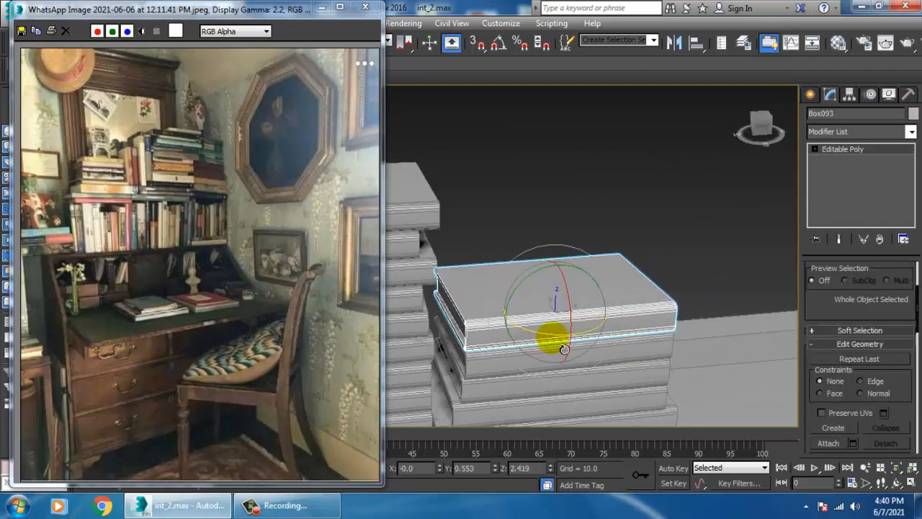
left_click_drag(563, 349, 553, 347)
Step: Copy the two leaning books along X to the far side of the new short book stack
scroll(556, 348, "down", 5)
middle_click_drag(556, 347, 580, 311, "alt")
scroll(585, 353, "down", 6)
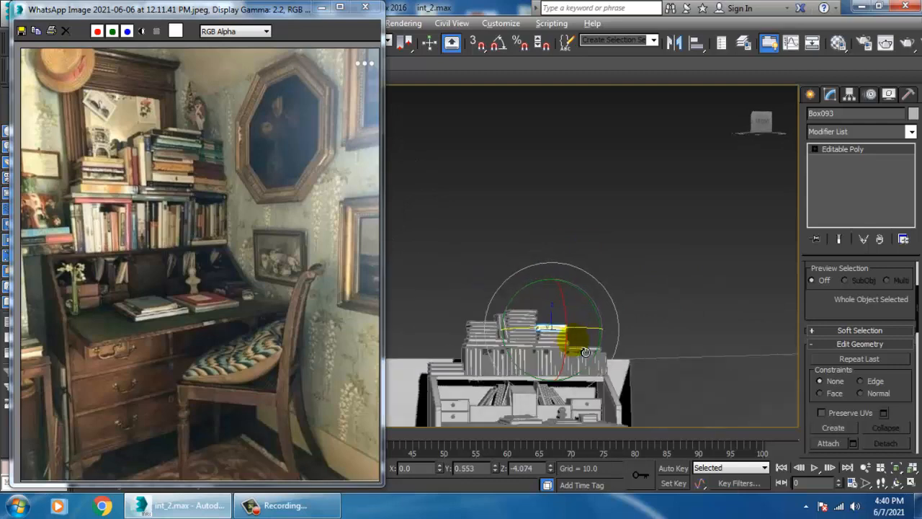
scroll(595, 306, "up", 5)
scroll(620, 305, "up", 4)
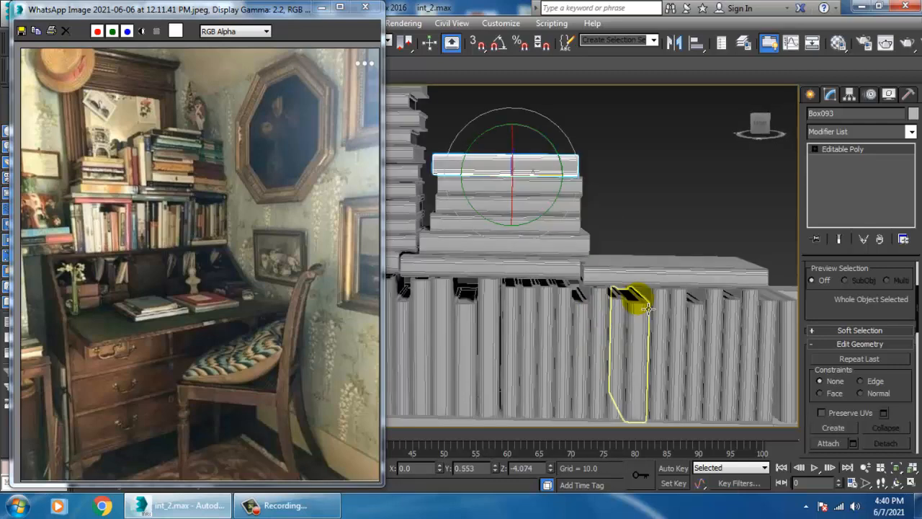
middle_click_drag(541, 166, 587, 279, "alt")
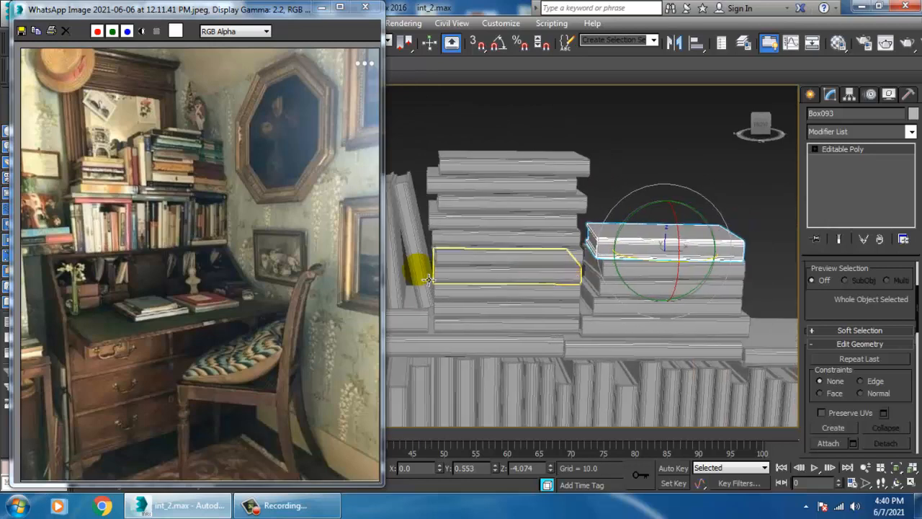
middle_click_drag(429, 280, 479, 278)
left_click(455, 271)
left_click(443, 262, "ctrl")
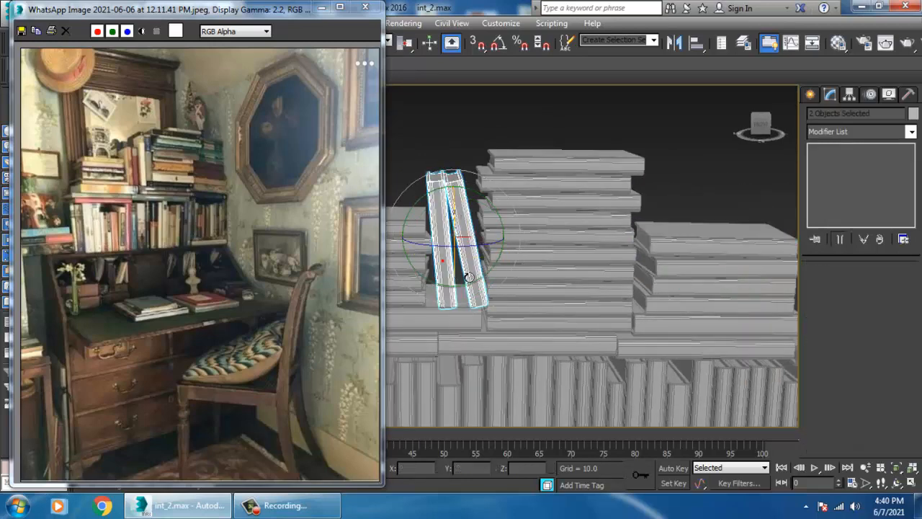
key("w")
scroll(452, 264, "down", 4)
mouse_move(506, 262)
left_mouse_down("shift")
mouse_move(664, 267)
mouse_move(655, 272)
left_mouse_up("shift")
left_click(461, 311)
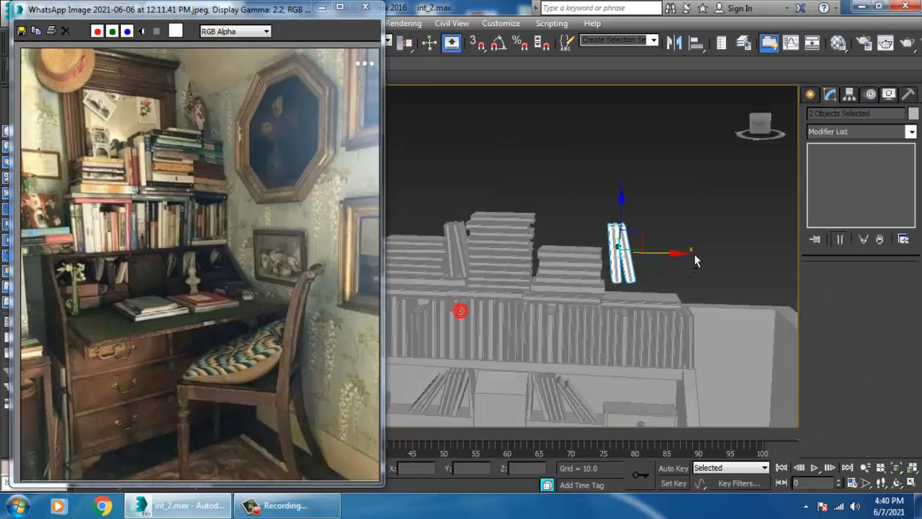
Step: Tilt the two copied leaning books beside the short stack about 2.3 degrees further about Y
scroll(695, 260, "up", 3)
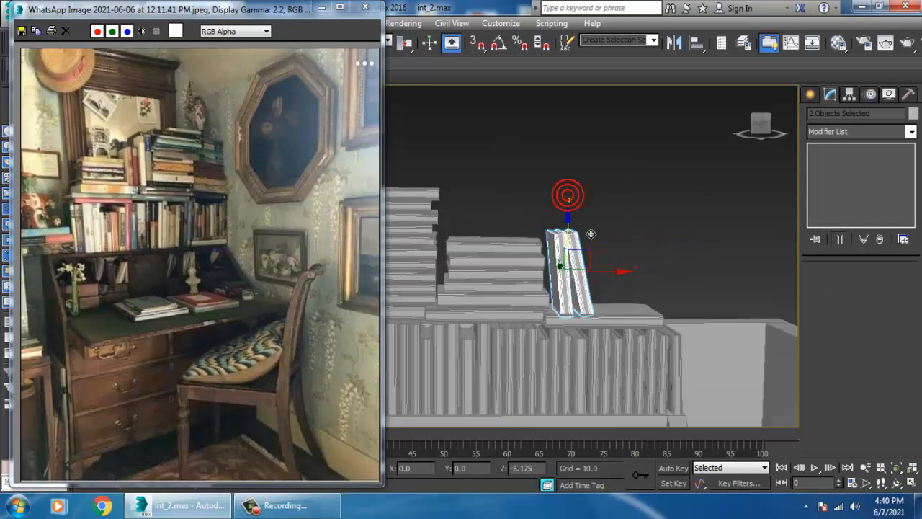
scroll(591, 234, "up", 4)
key("e")
left_click_drag(591, 276, 577, 268)
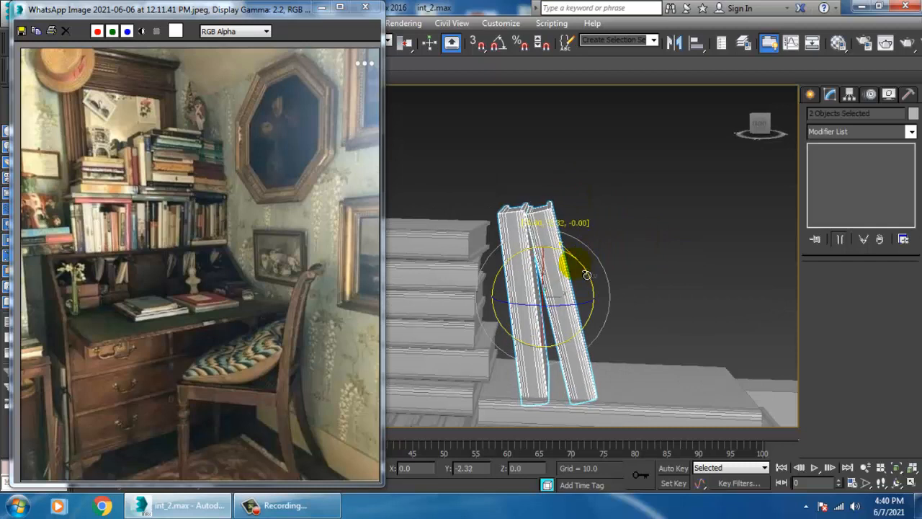
Step: Clone the two leaning books once along X, tilt the copies more steeply, and rest them on the flat book below
key("w")
mouse_move(595, 312)
left_mouse_down()
mouse_move(572, 313)
mouse_move(666, 315)
left_mouse_up()
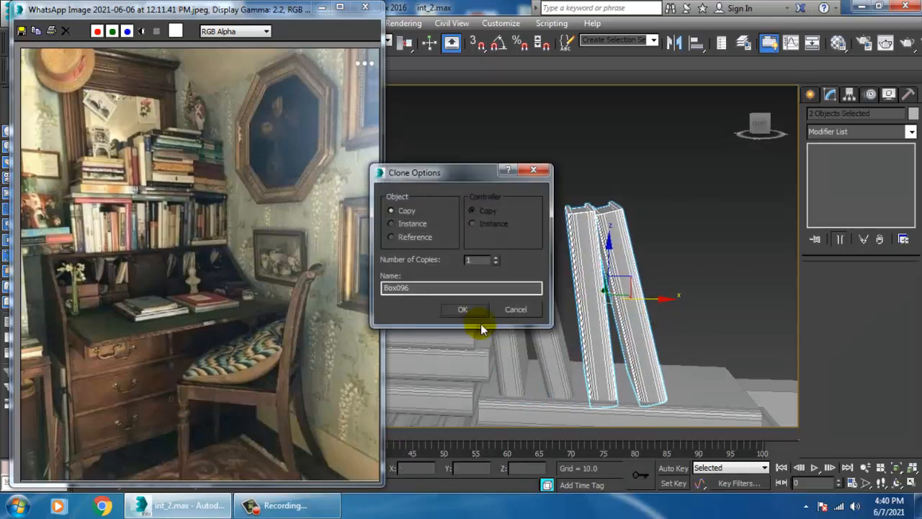
key("Return")
key("e")
mouse_move(614, 253)
left_mouse_down()
mouse_move(604, 249)
mouse_move(615, 289)
left_mouse_up()
key("w")
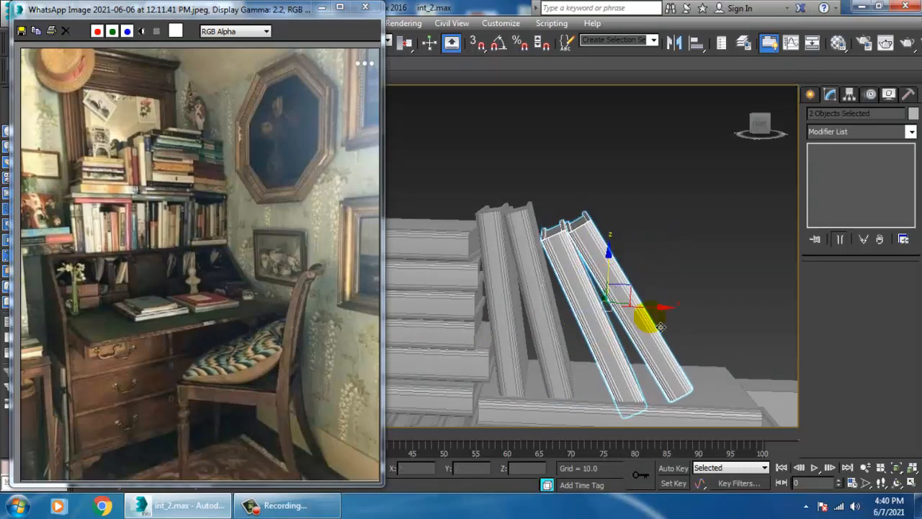
mouse_move(661, 315)
left_mouse_down()
mouse_move(652, 318)
mouse_move(691, 335)
mouse_move(652, 310)
left_mouse_up()
Step: Tilt the outermost leaning book further and reposition it against its neighbour on the flat book below
left_click(651, 348)
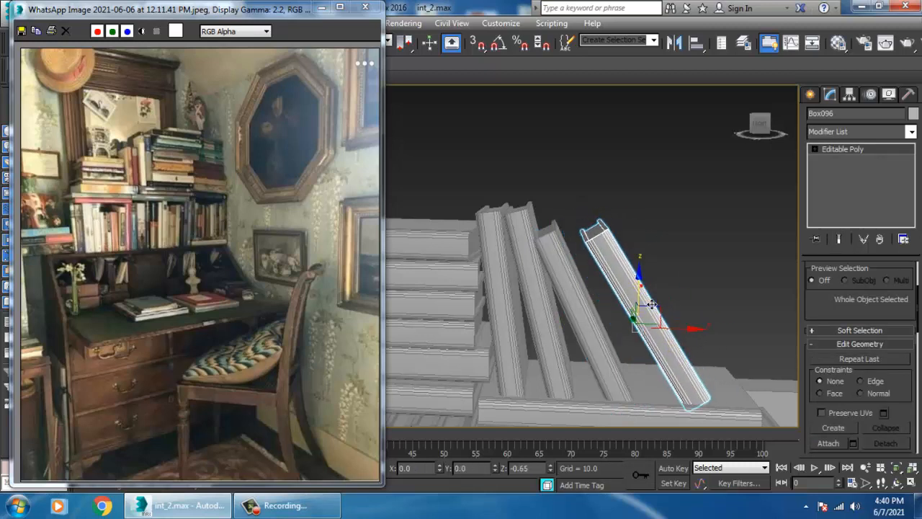
key("e")
left_click(666, 292)
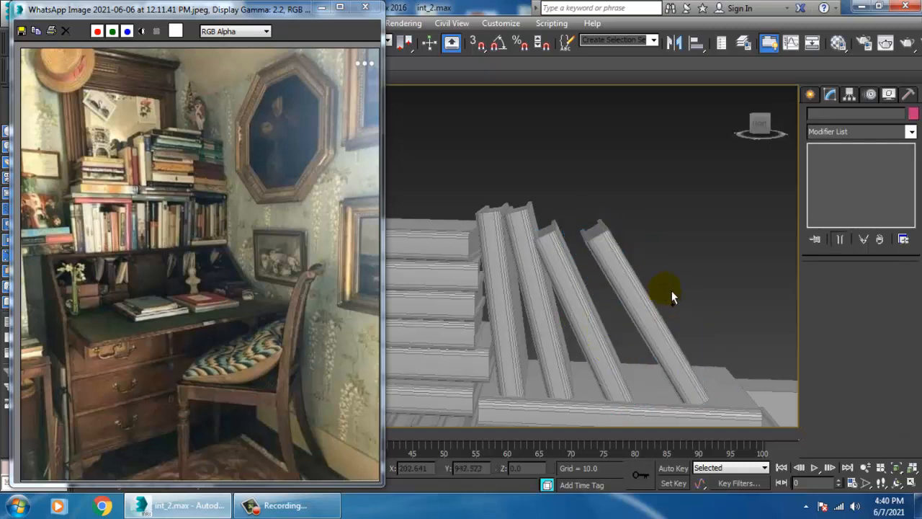
key("ctrl+z")
left_click_drag(673, 291, 663, 286)
key("w")
left_click_drag(689, 338, 678, 329)
Step: Compare the whole desk and its book arrangement with the reference photo
scroll(672, 324, "down", 6)
middle_click_drag(669, 322, 632, 279, "alt")
left_click(541, 104)
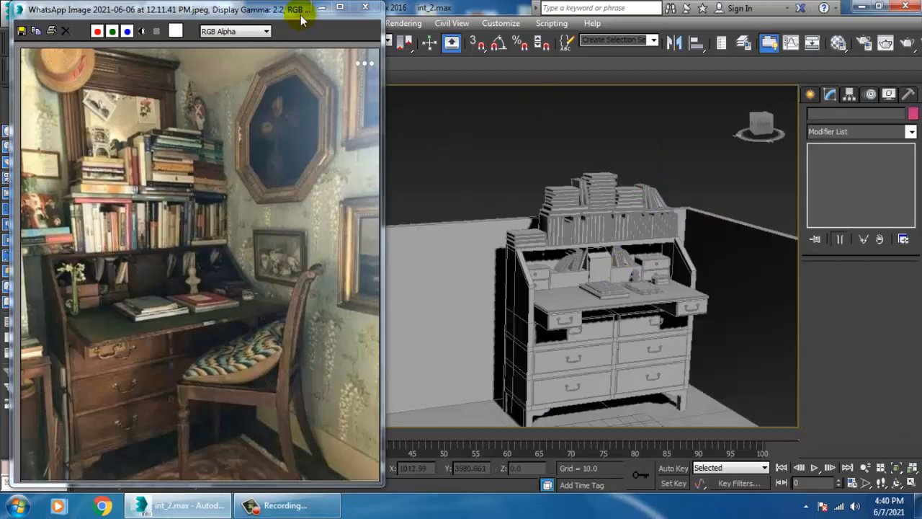
mouse_move(693, 307)
middle_mouse_down("alt")
mouse_move(720, 313)
mouse_move(709, 301)
middle_mouse_up("alt")
left_click(549, 113)
left_click(322, 7)
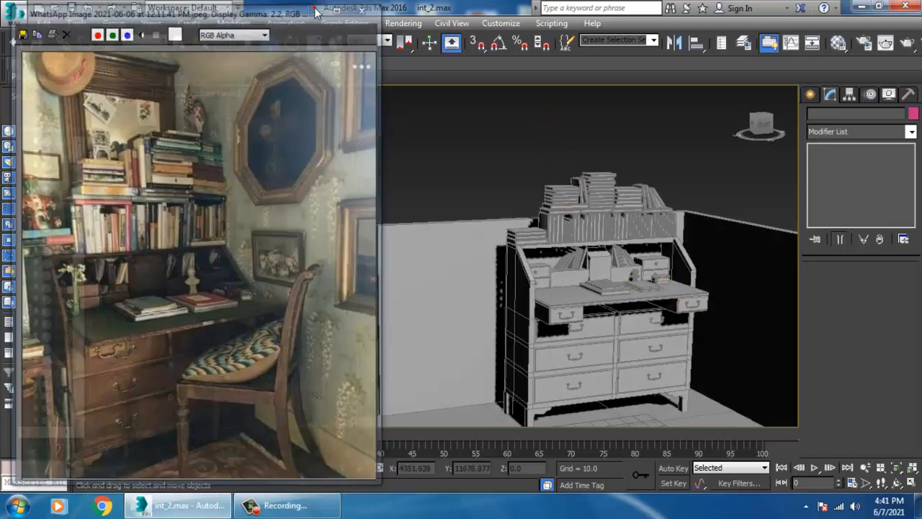
left_click(44, 481)
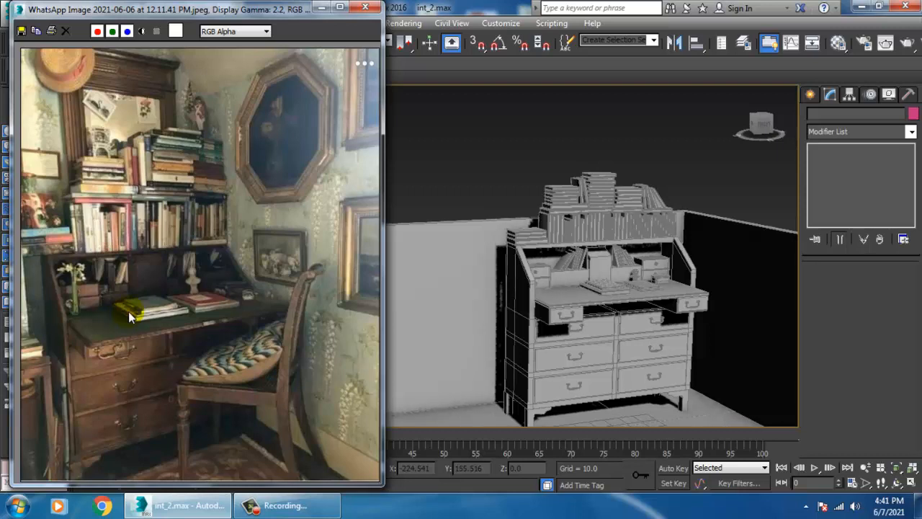
Step: Minimize the reference photo window and switch the viewport to Expert Mode
left_click(322, 7)
left_click(670, 166)
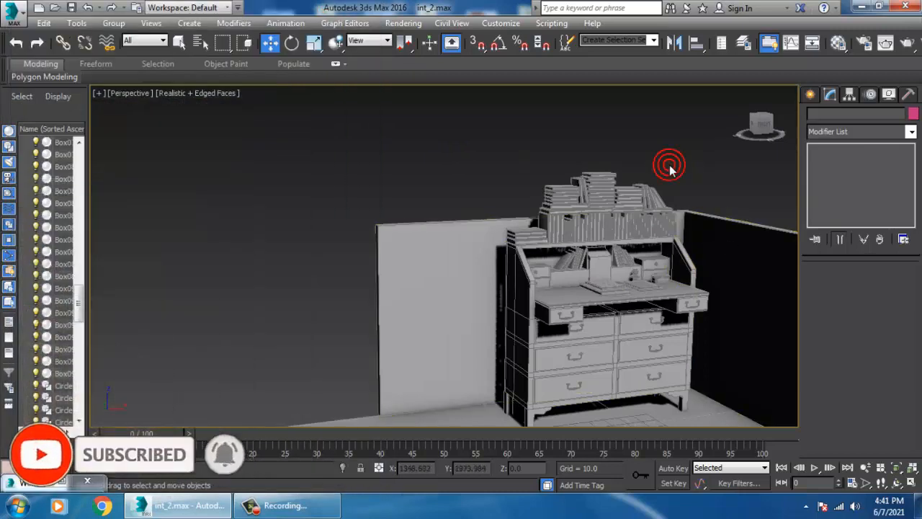
key("ctrl+x")
Step: Examine the desk, its props and the book stacks from several angles, with and without edged faces
middle_click_drag(671, 169, 448, 162)
scroll(464, 216, "up", 4)
middle_click_drag(529, 235, 516, 248, "alt")
scroll(510, 249, "down", 2)
key("F4")
middle_click_drag(566, 281, 563, 274, "alt")
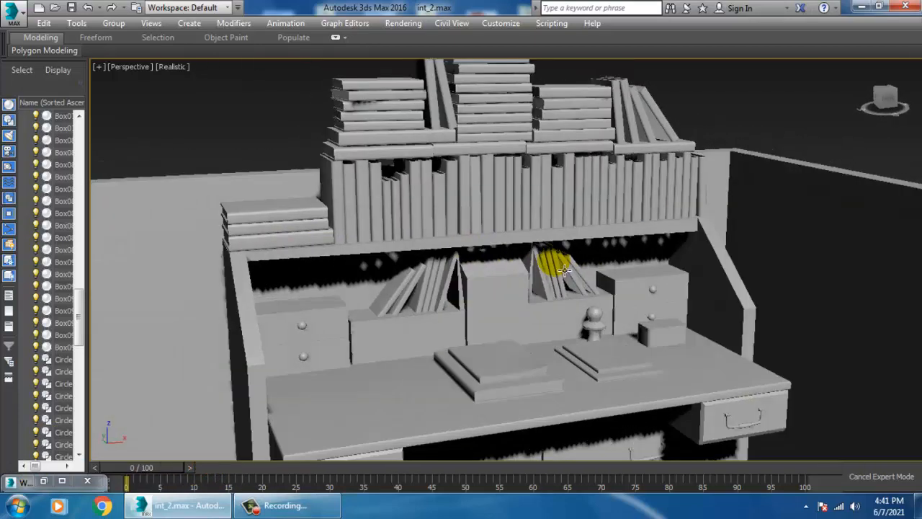
scroll(563, 277, "down", 3)
middle_click_drag(561, 306, 611, 283)
scroll(583, 279, "up", 4)
key("F4")
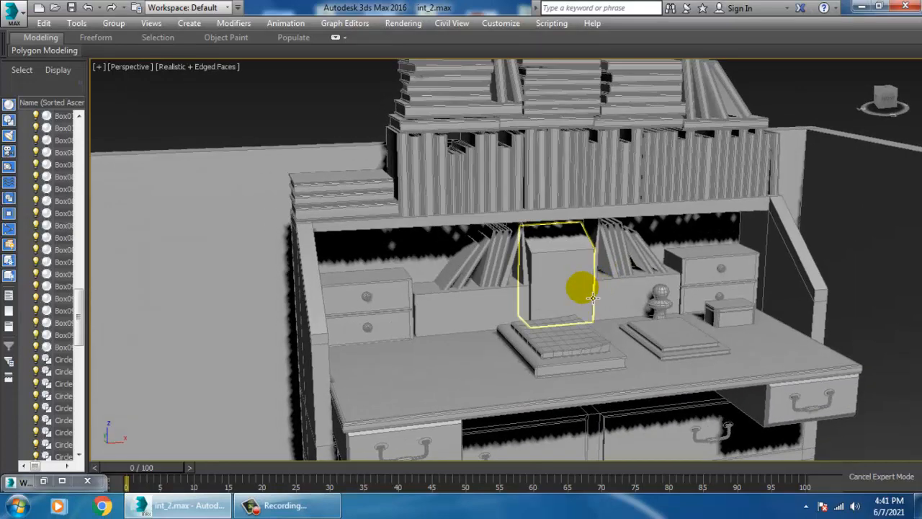
scroll(580, 294, "down", 4)
scroll(610, 281, "down", 5)
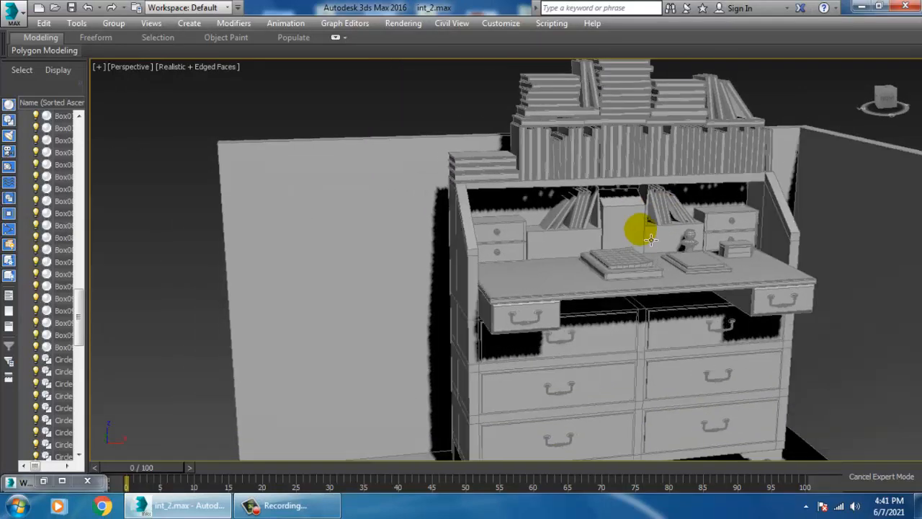
scroll(656, 277, "up", 6)
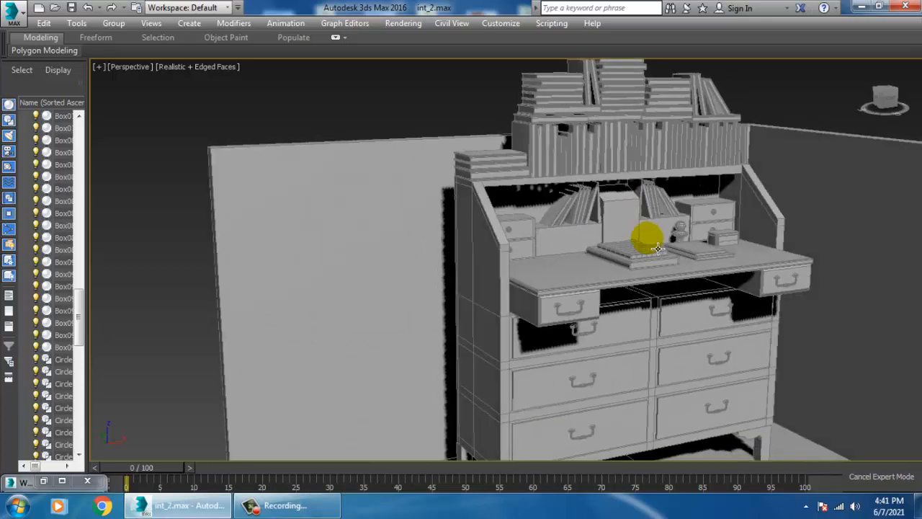
middle_click_drag(647, 258, 646, 260, "alt")
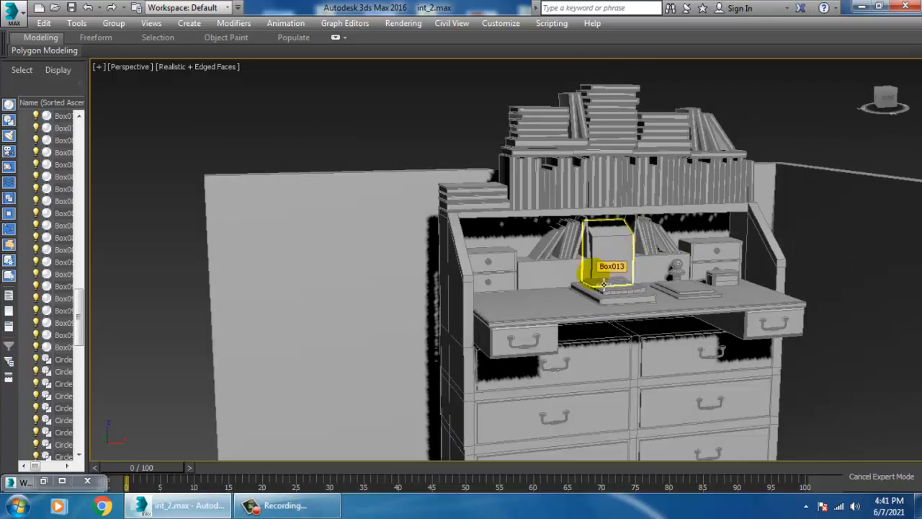